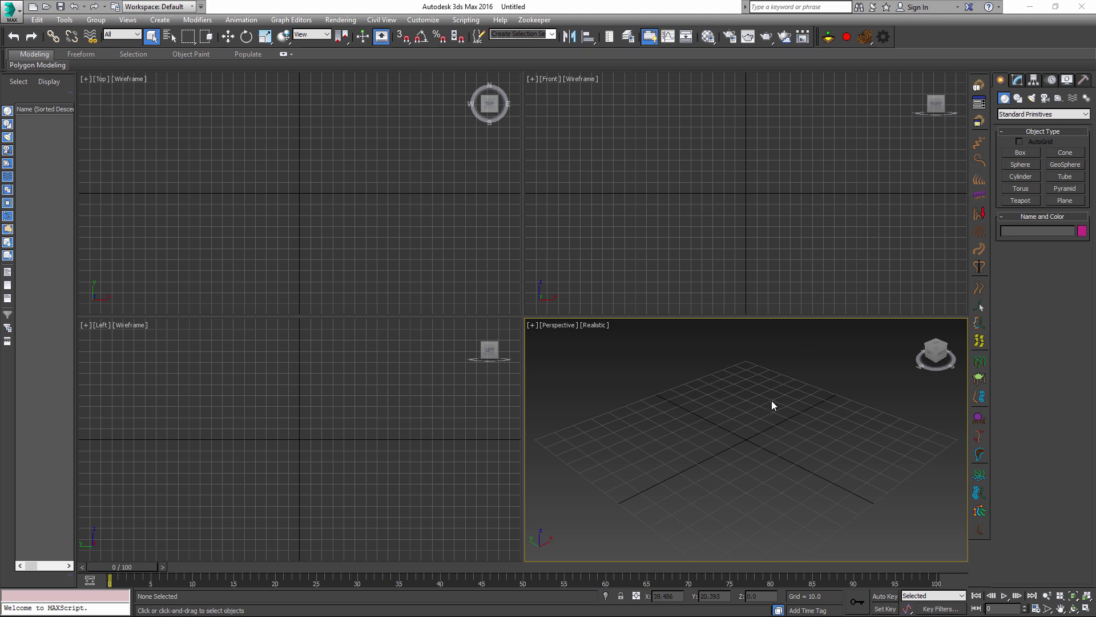
Create a plane about 118 by 114 units in the maximized Perspective view.
click(1064, 200)
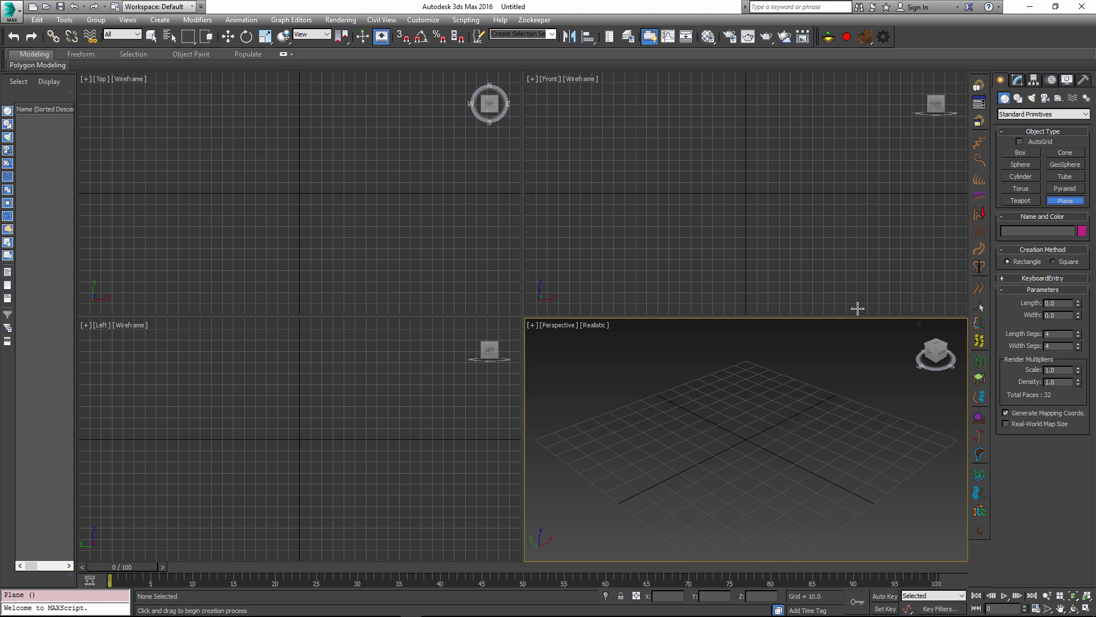
key(alt+w)
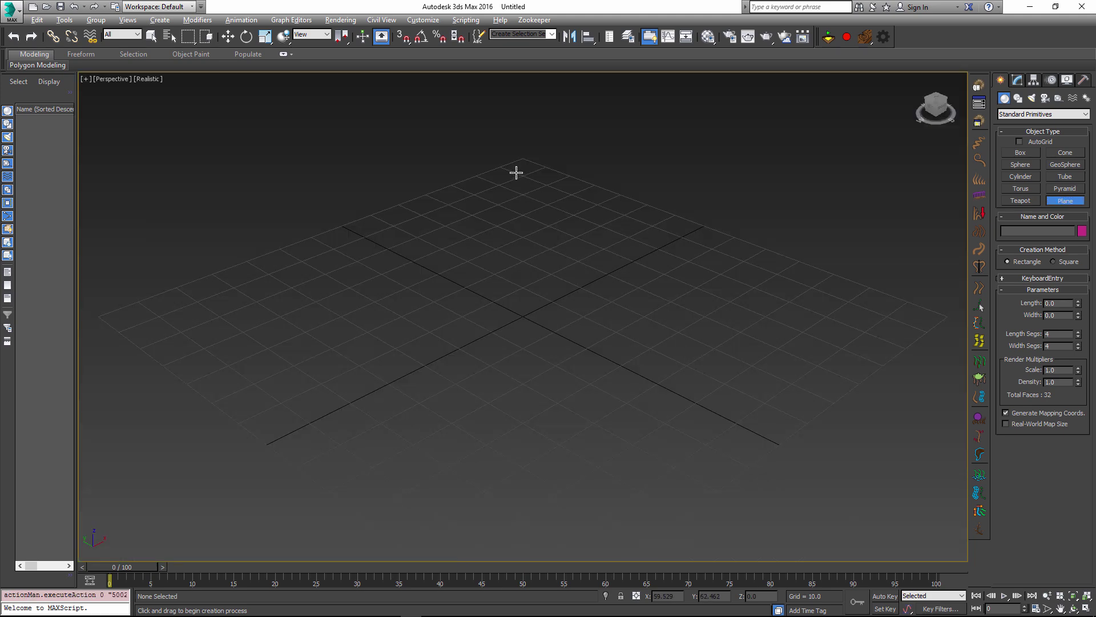
drag(516, 171, 521, 537)
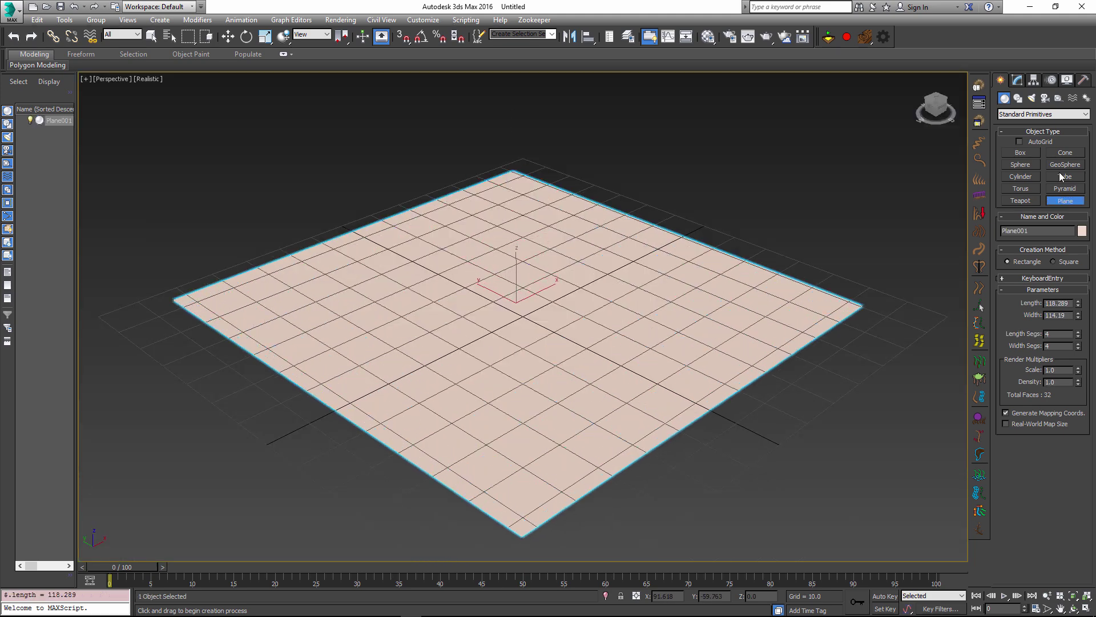
Add a sphere at the plane's centre and raise it to about Z 33.87.
click(1022, 165)
drag(509, 296, 510, 137)
key(w)
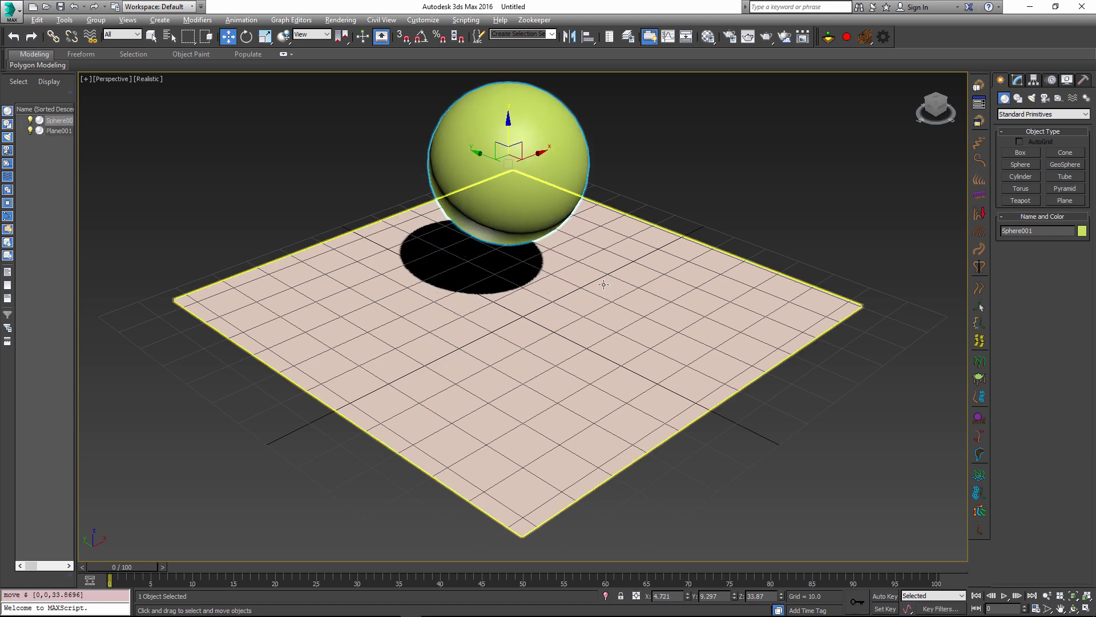
alt+middle_drag(604, 284, 566, 337)
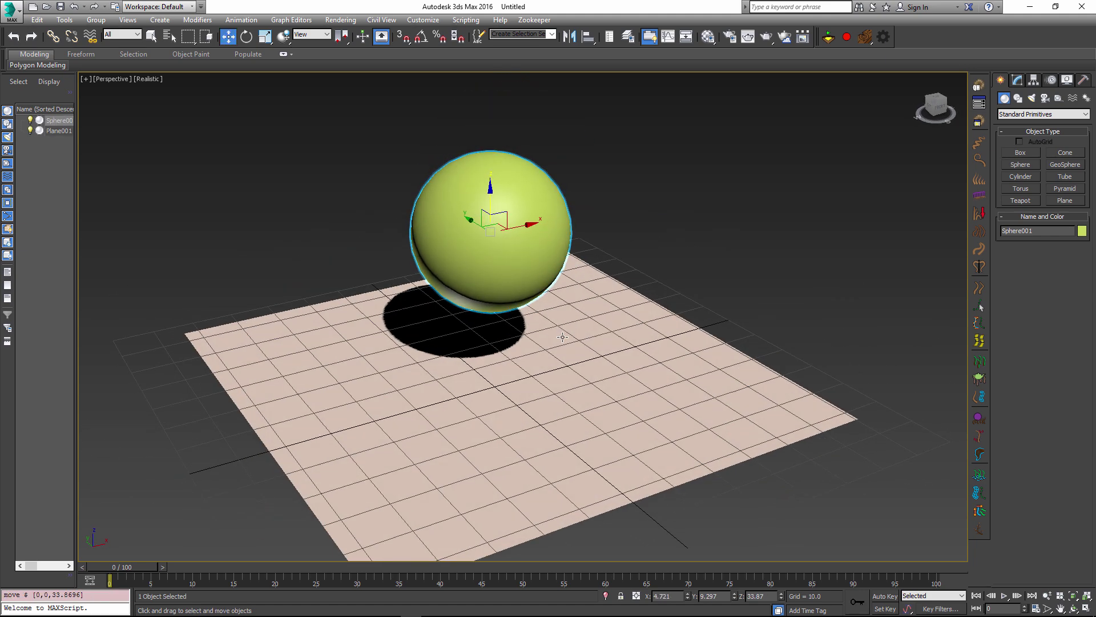
Give Sphere001 a Lucid Modifier as a Rigid Wood body (density 0.8, granularity 2.0).
click(865, 39)
click(1015, 81)
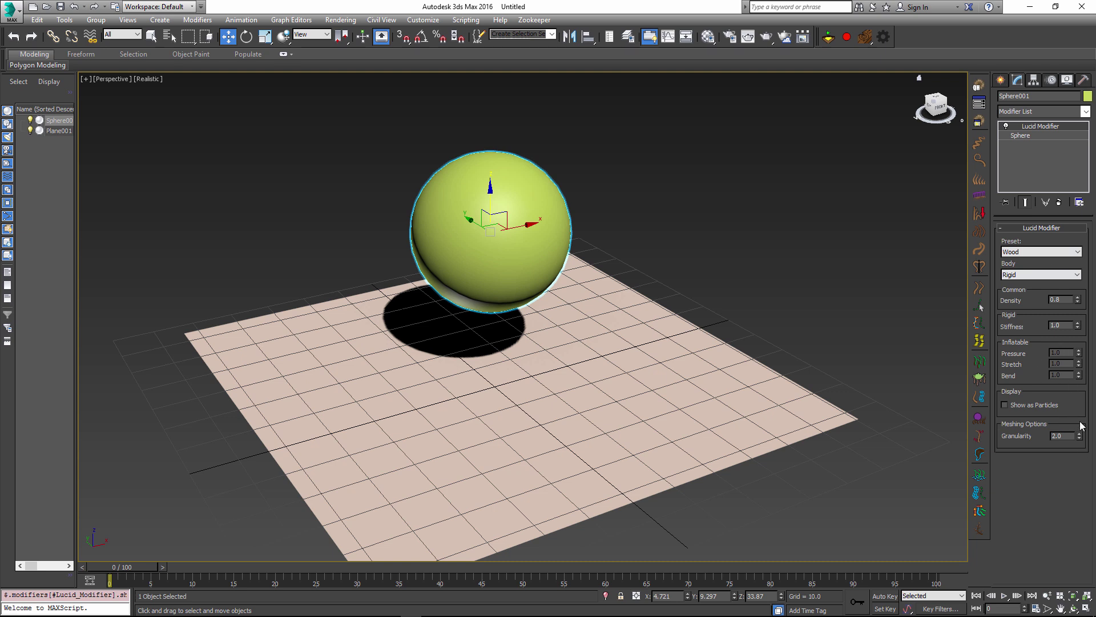
click(589, 247)
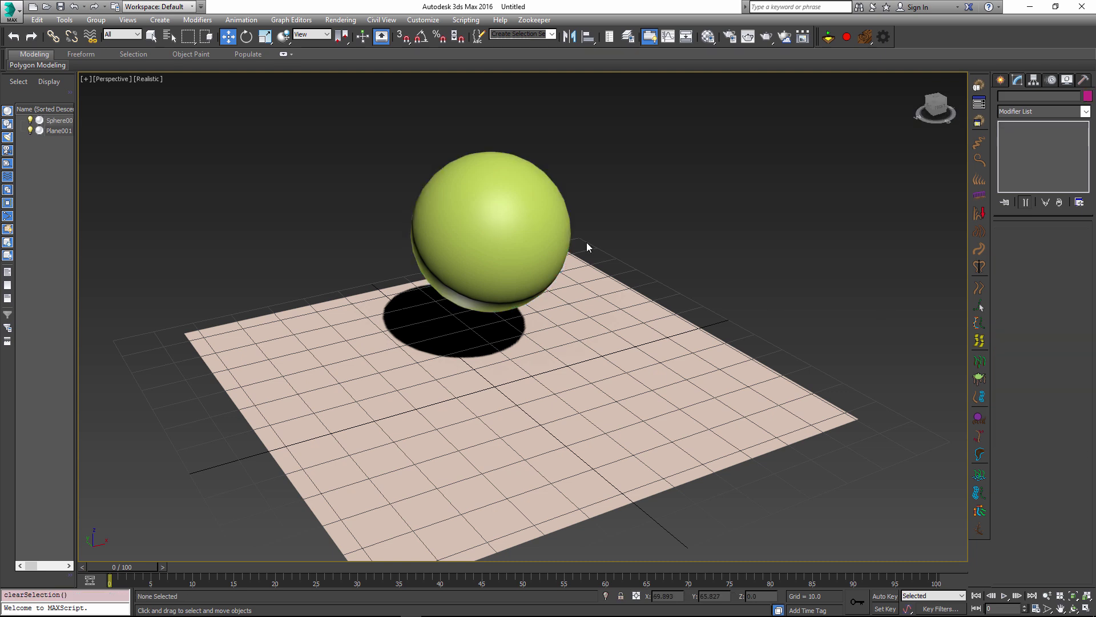
Add a static Lucid Modifier to Plane001, set to Collision with the Custom preset.
click(555, 360)
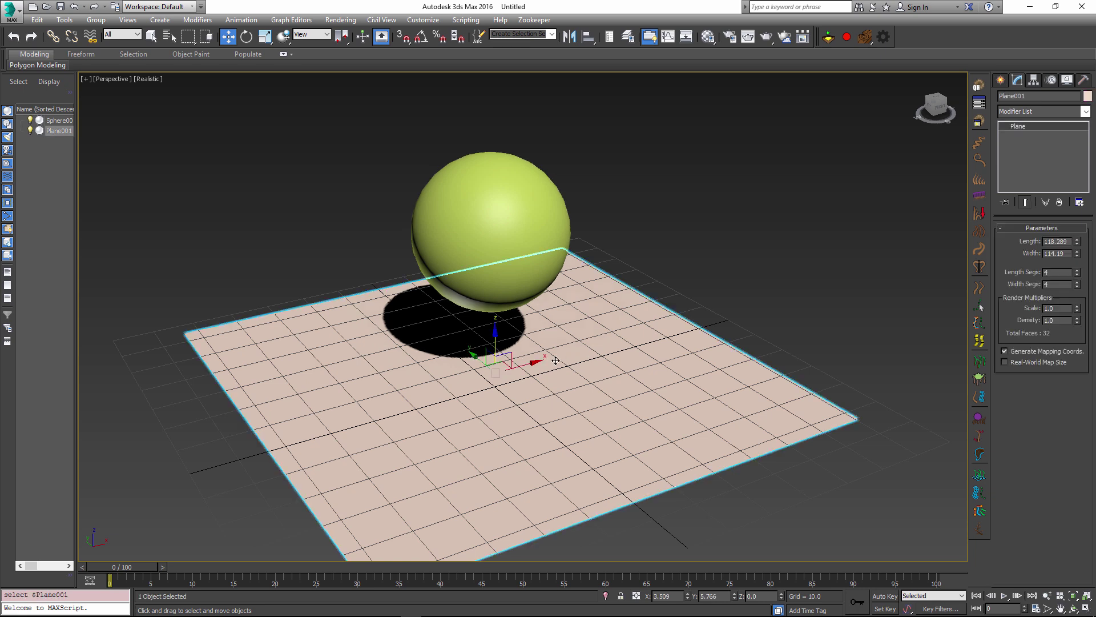
click(864, 38)
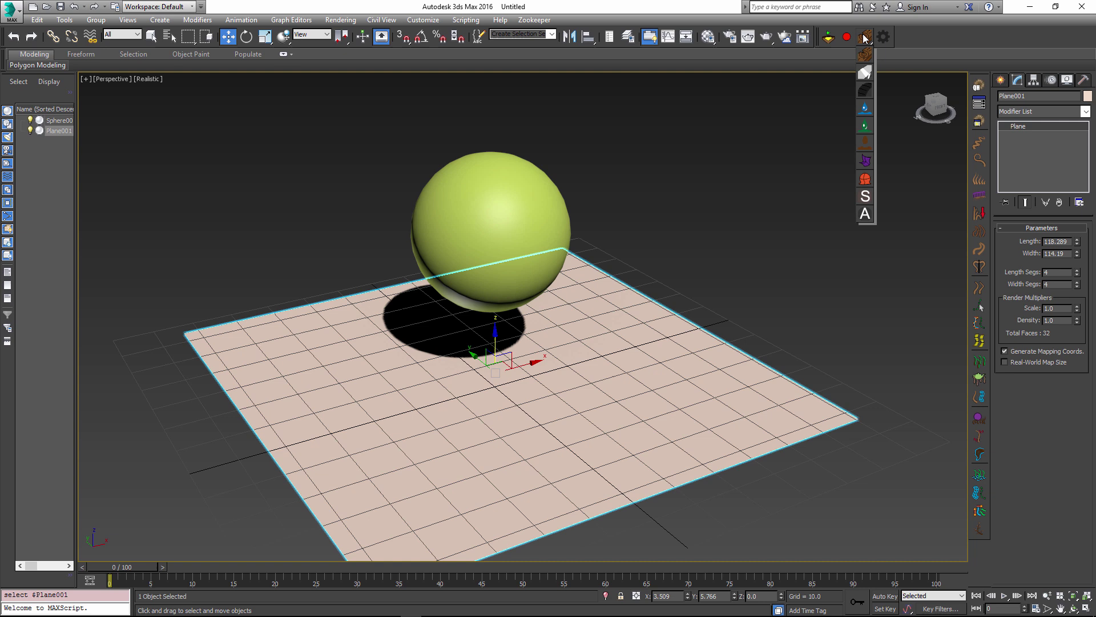
drag(865, 38, 867, 197)
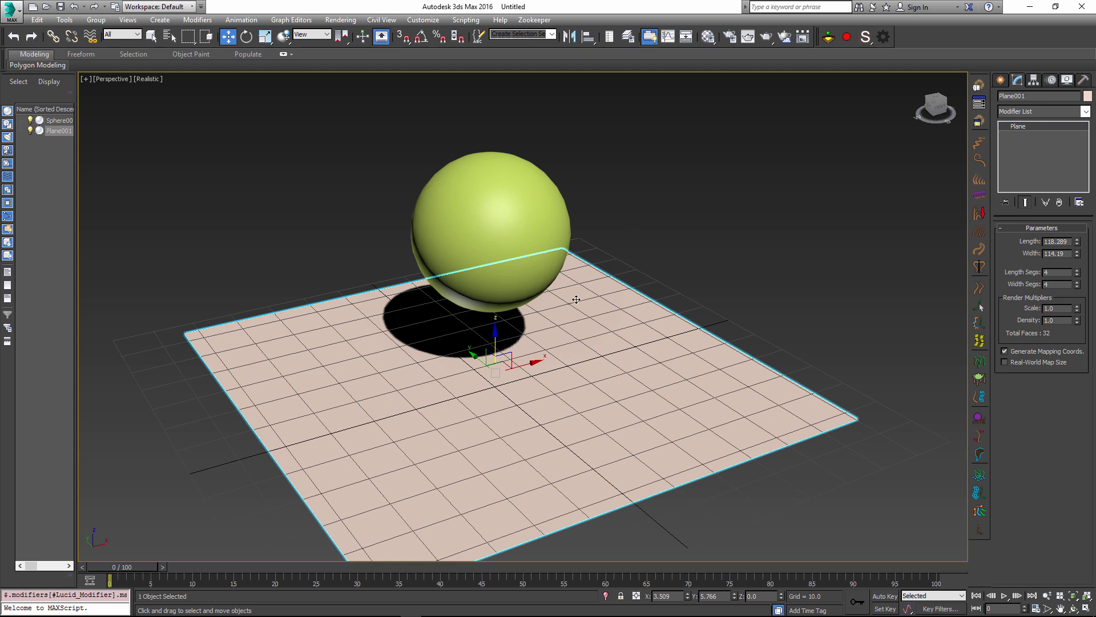
click(708, 342)
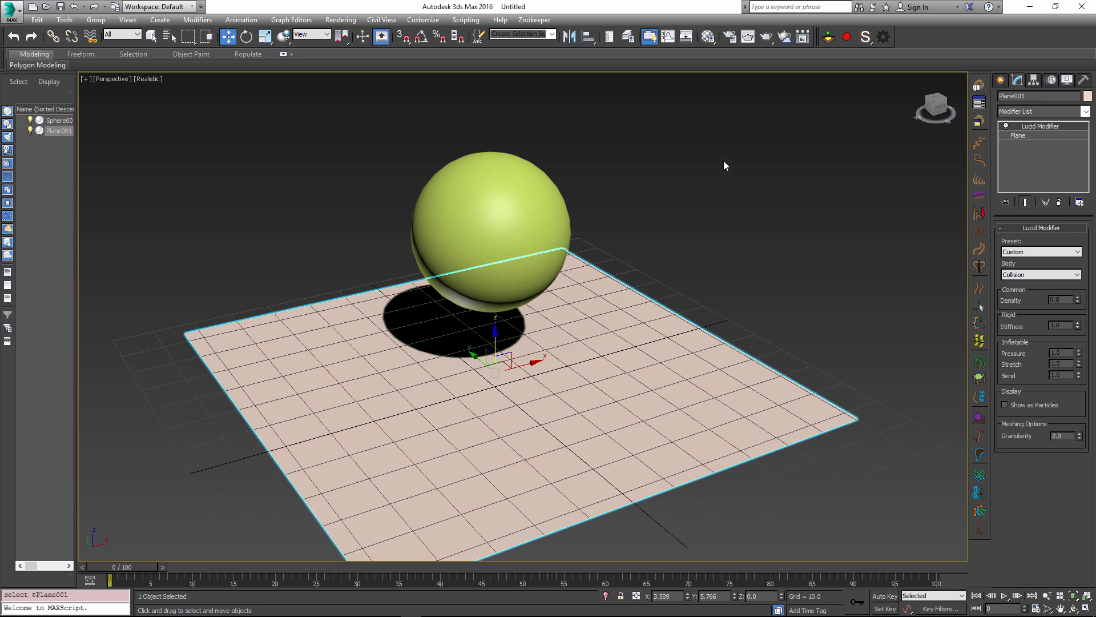
click(828, 37)
click(1006, 596)
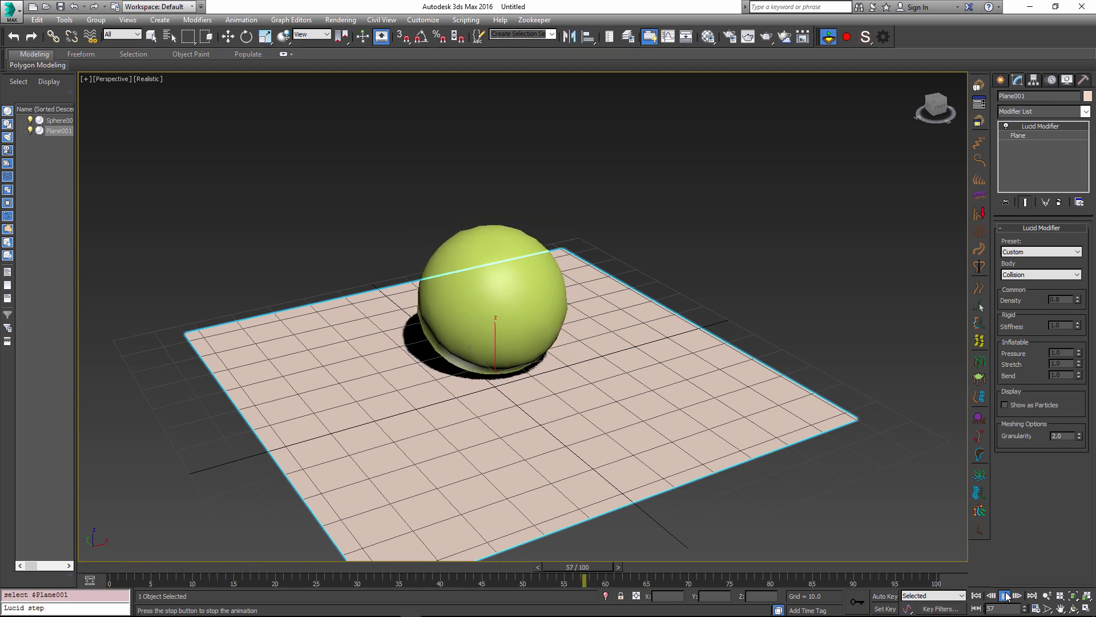
click(1006, 595)
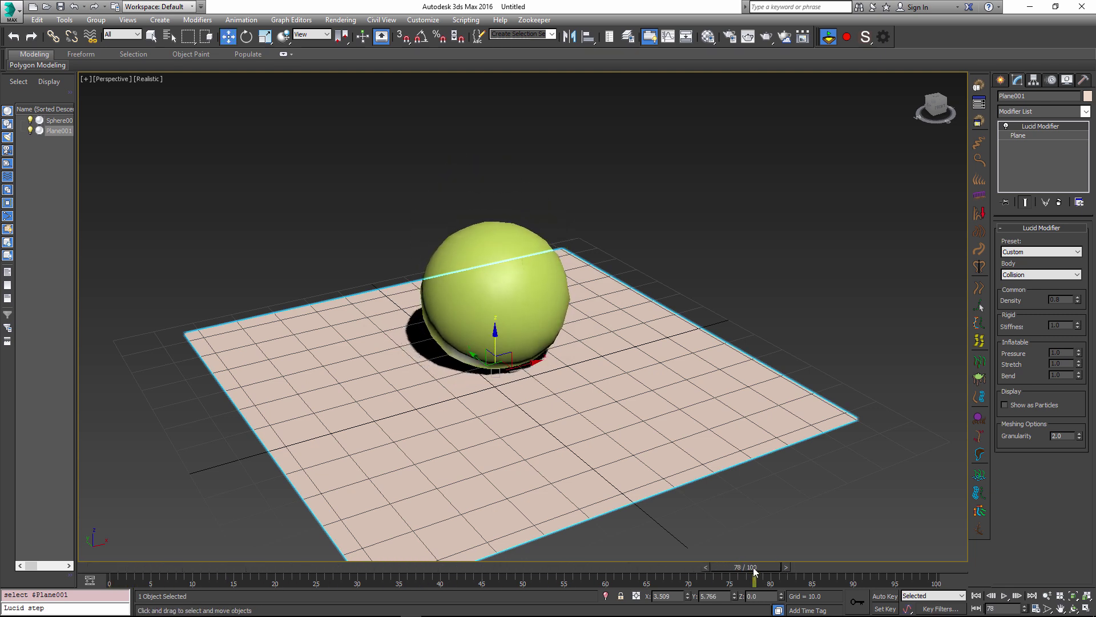
drag(752, 567, 572, 574)
key(period)
key(period)
key(period)
key(period)
key(period)
key(period)
key(period)
key(period)
key(period)
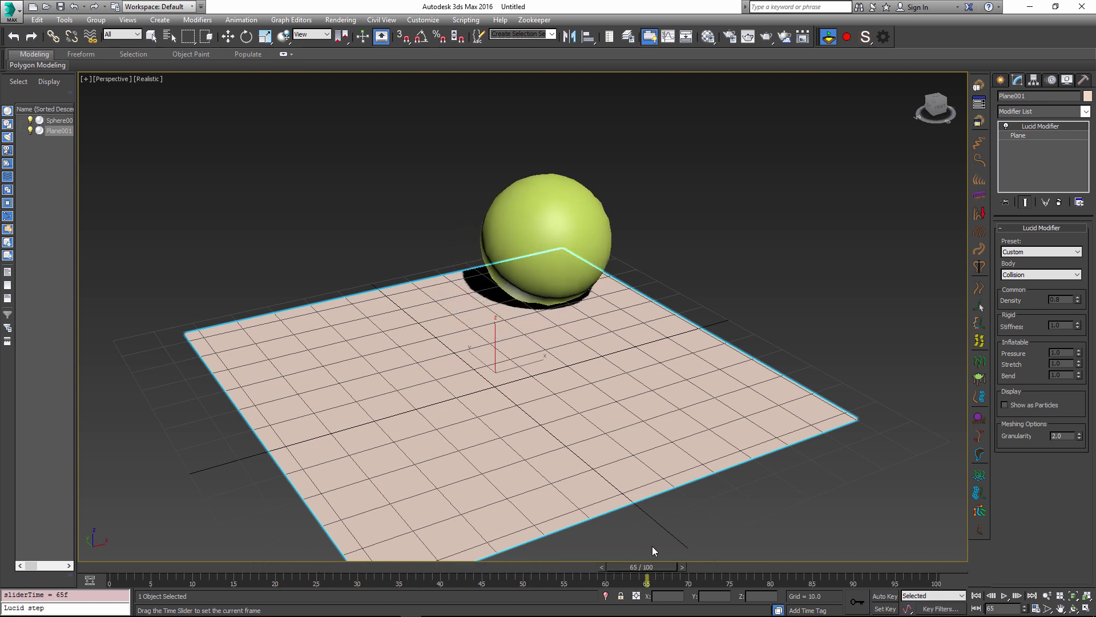
key(w)
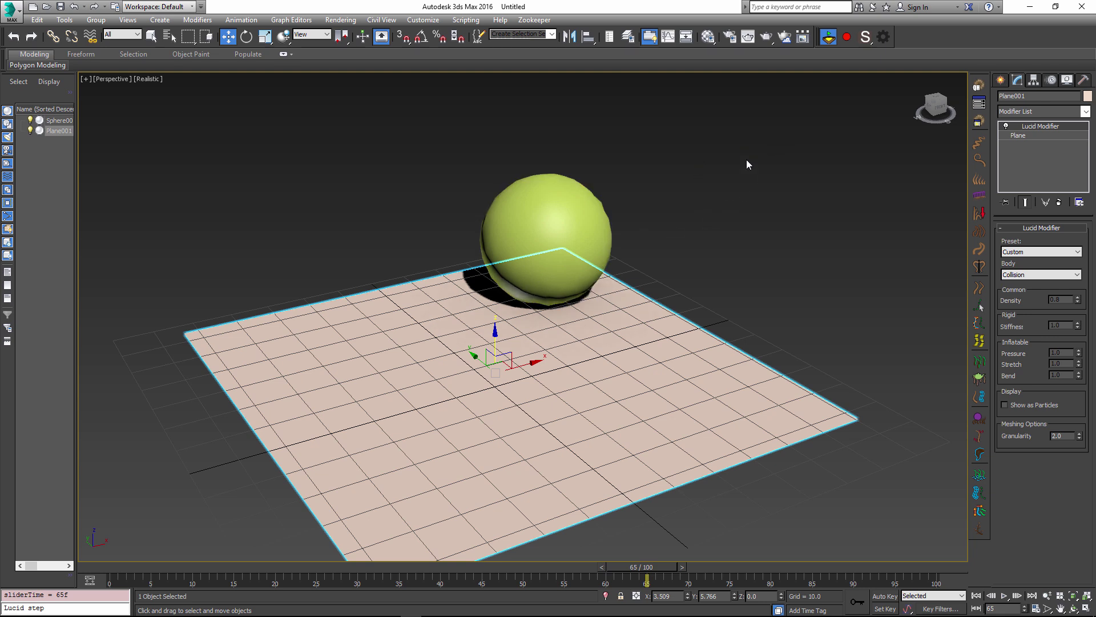
click(829, 37)
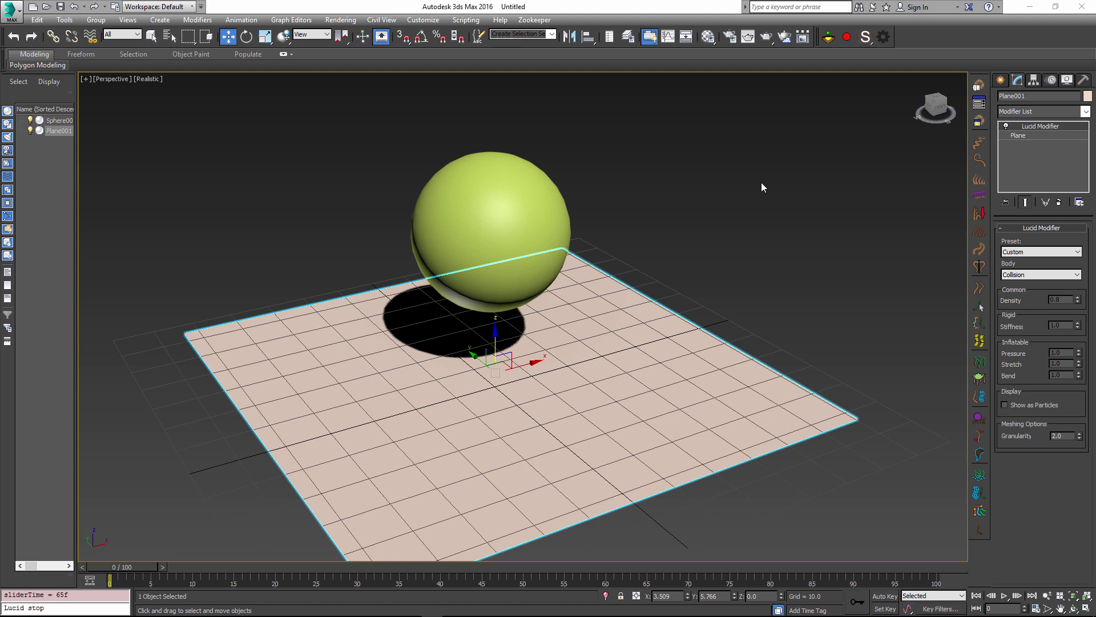
Bake the sphere's Lucid fall onto the plane across 100 frames.
click(848, 37)
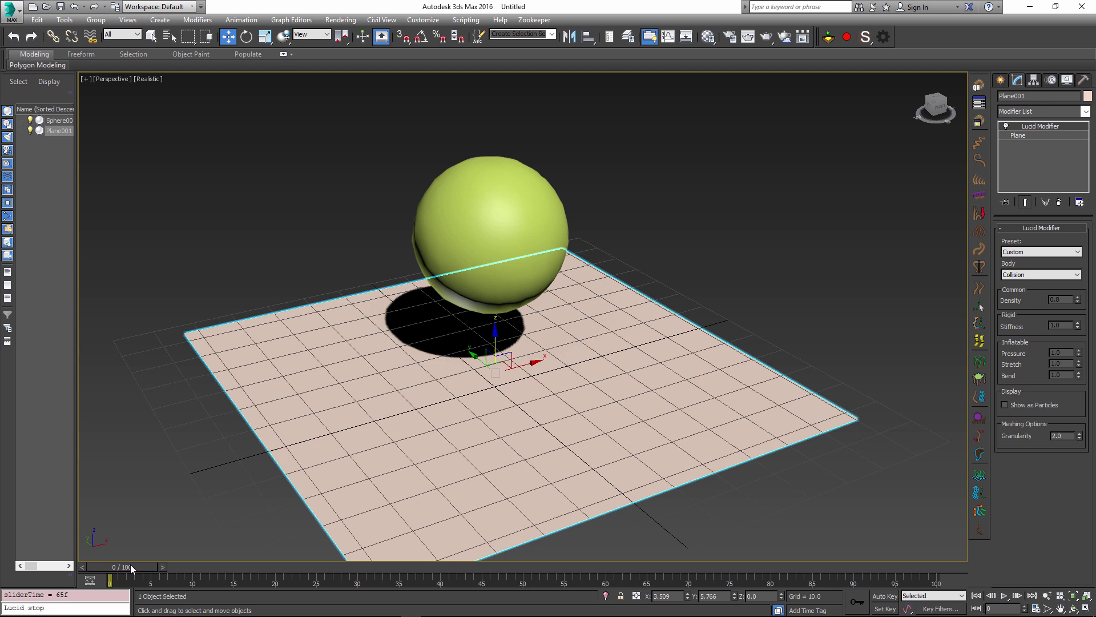
drag(130, 564, 203, 554)
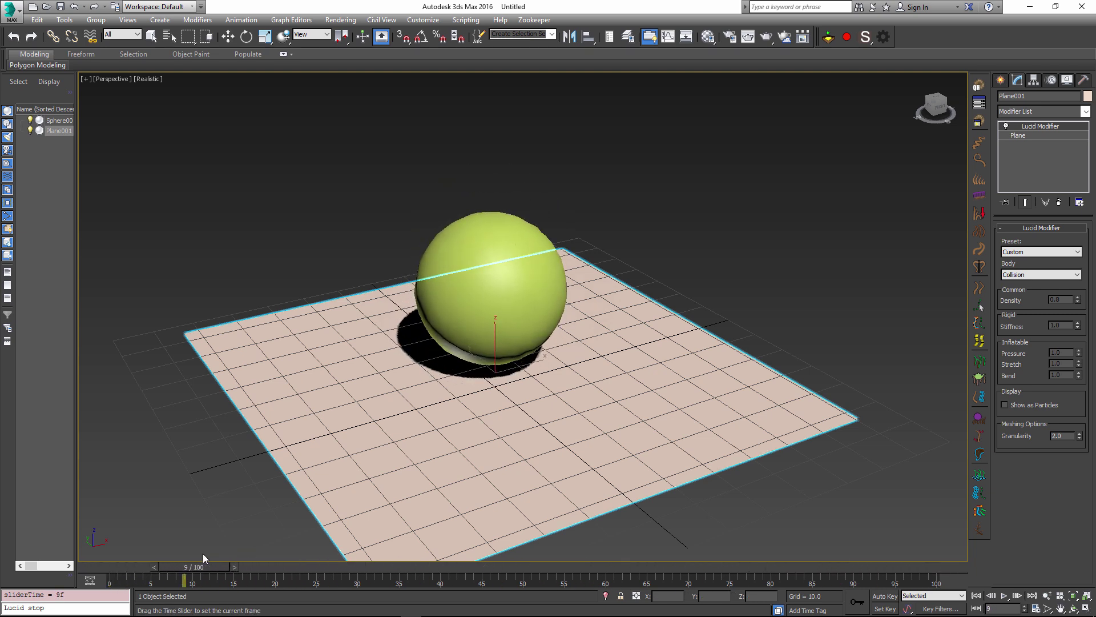
key(w)
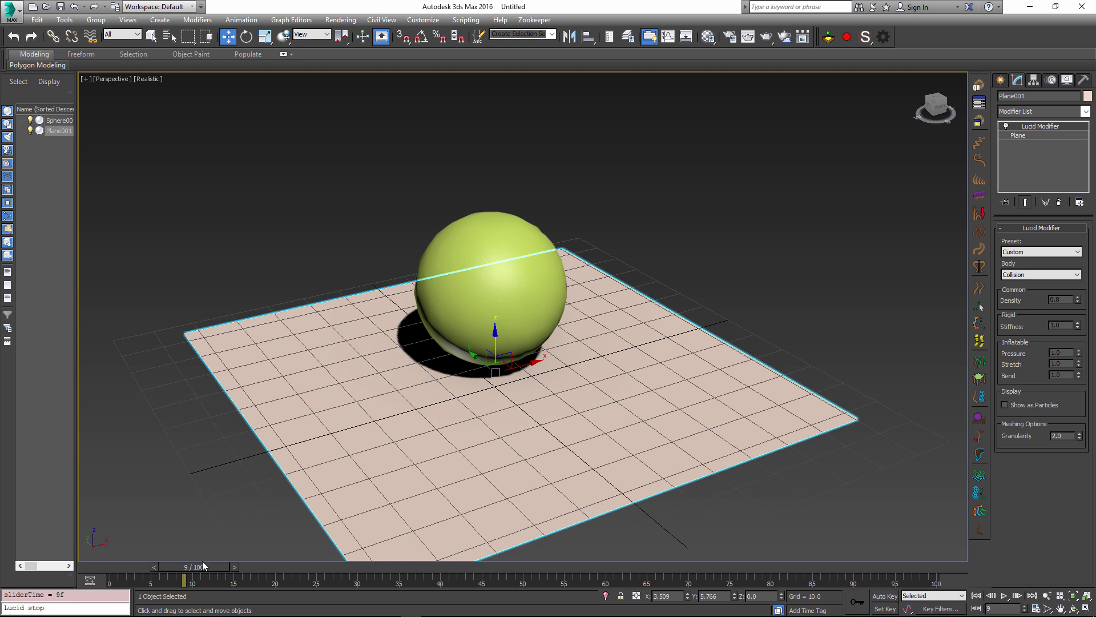
drag(199, 566, 294, 571)
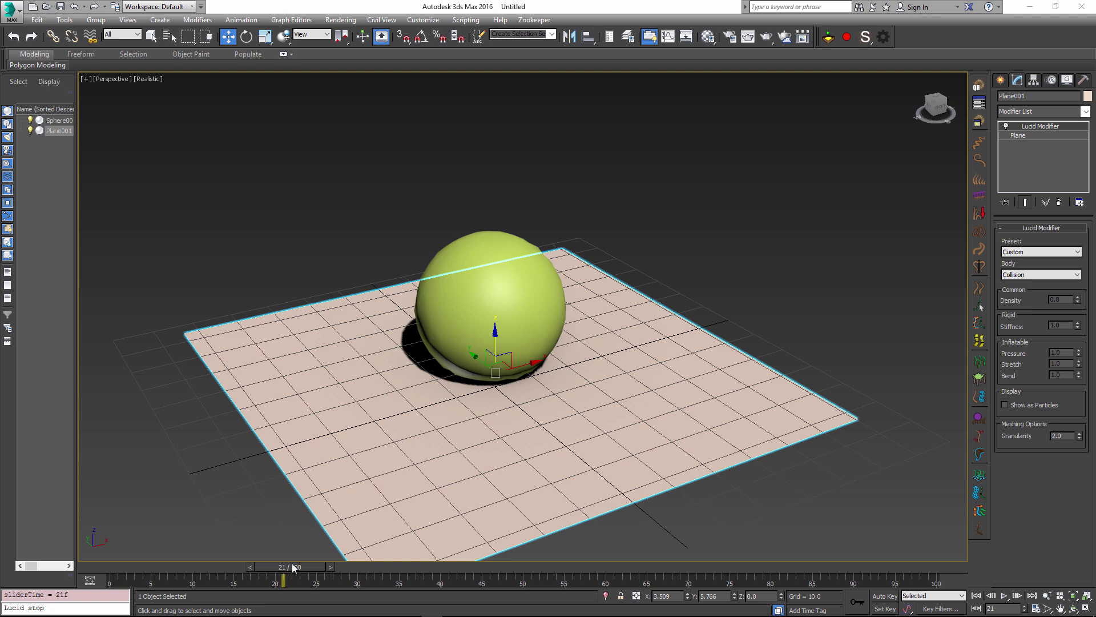
drag(290, 565, 215, 578)
key(w)
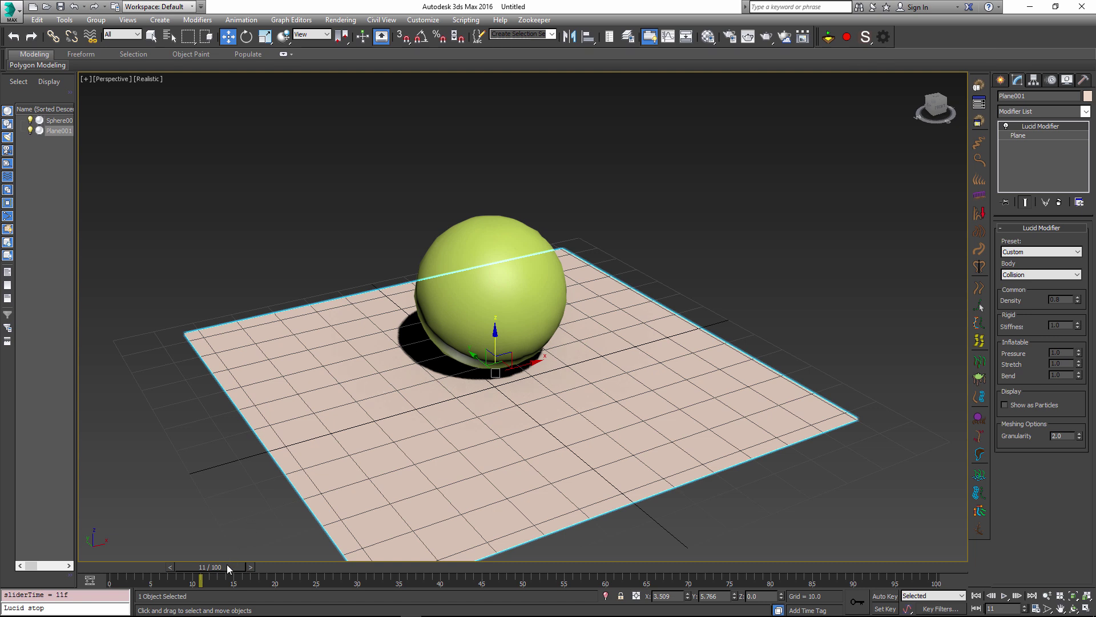
click(886, 240)
key(Home)
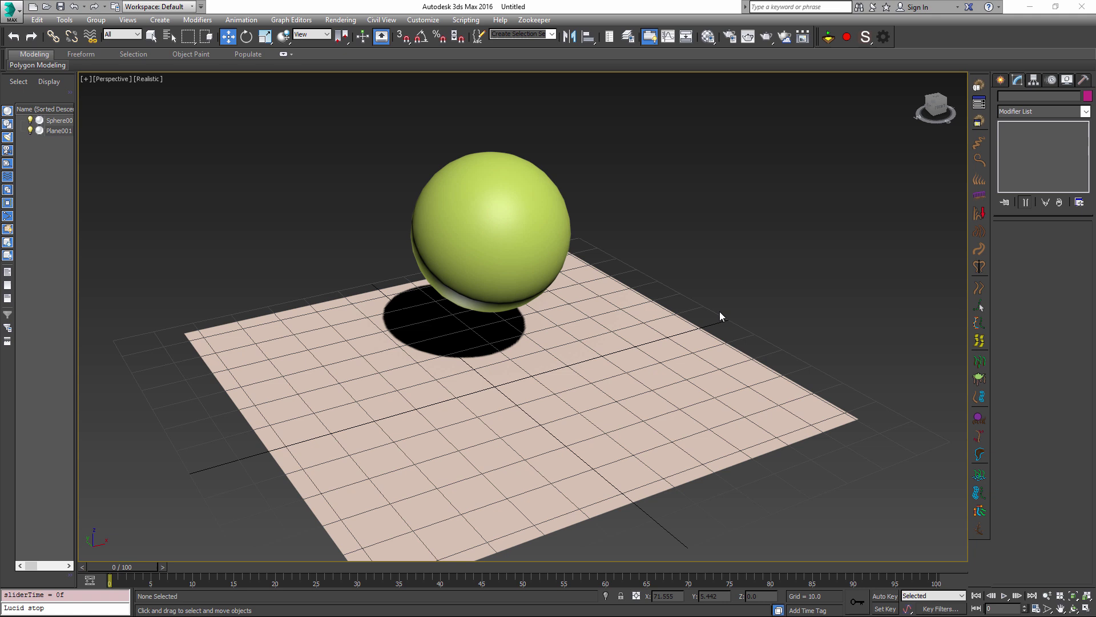
Create a LucidFlexSettings object with gravity Z -980, resolution 30, 2 sub-steps, 3 iterations.
click(888, 42)
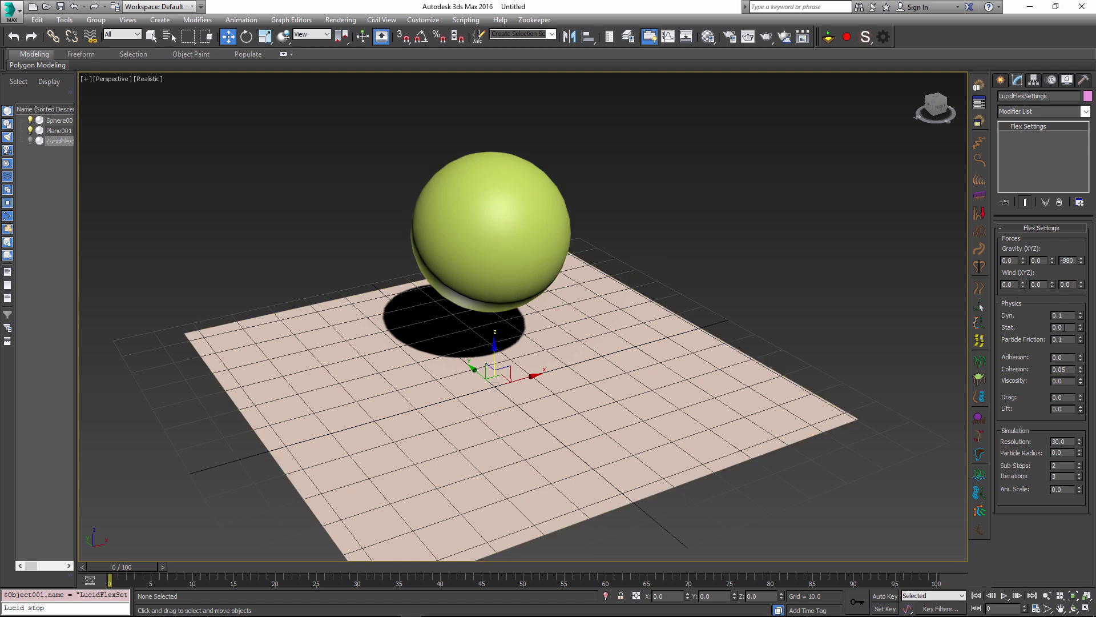
Set static friction to 0.1, then turn on Lucid and replay the sphere drop.
click(1064, 327)
click(1073, 316)
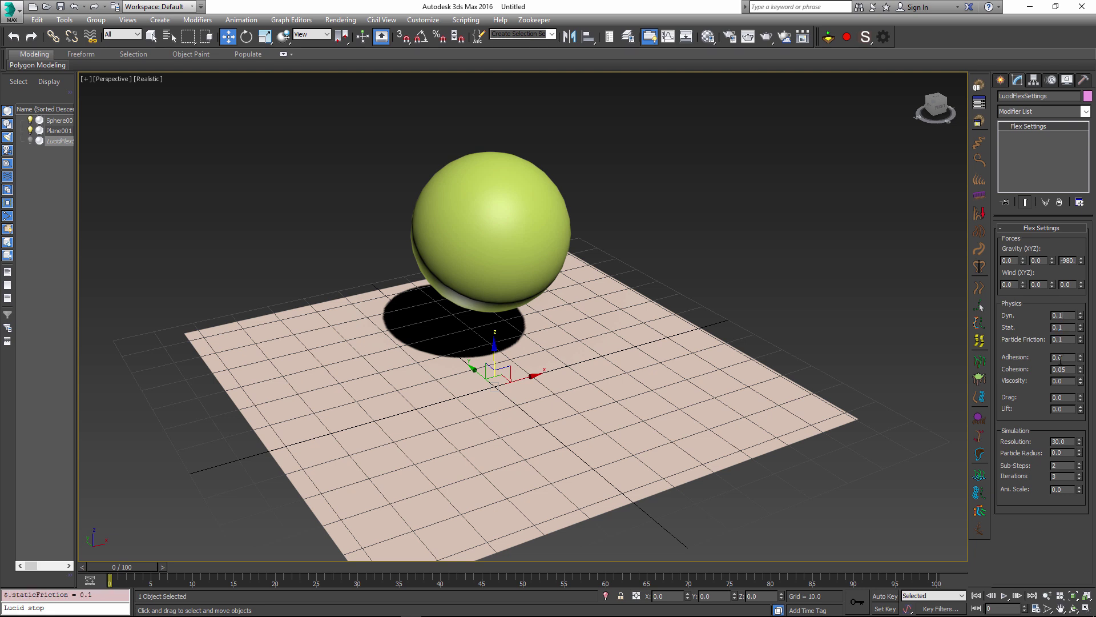
click(828, 38)
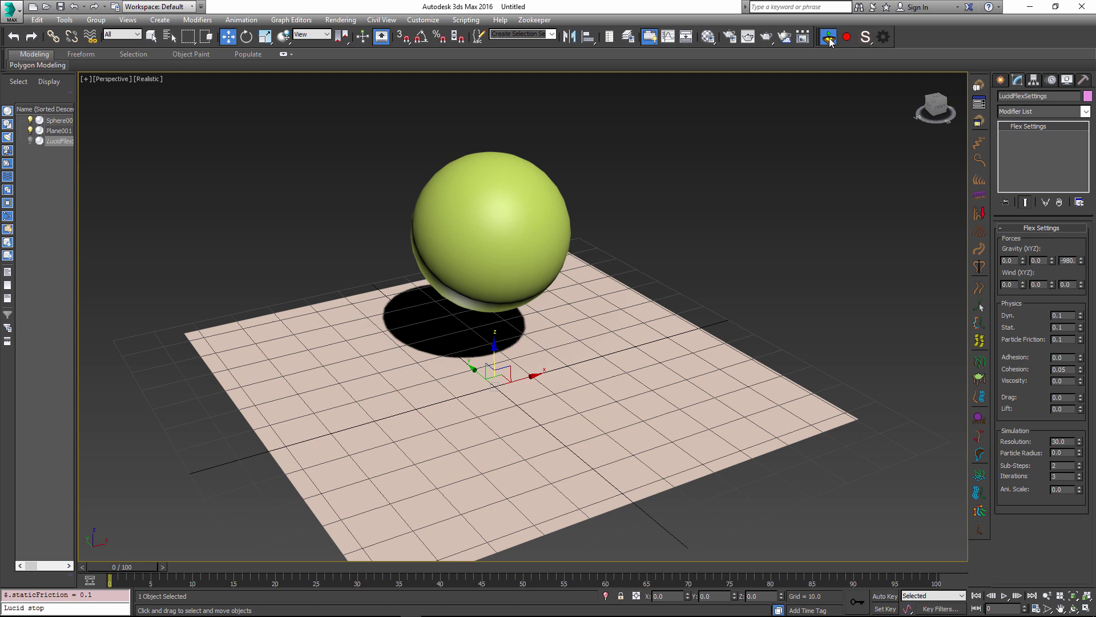
click(1003, 596)
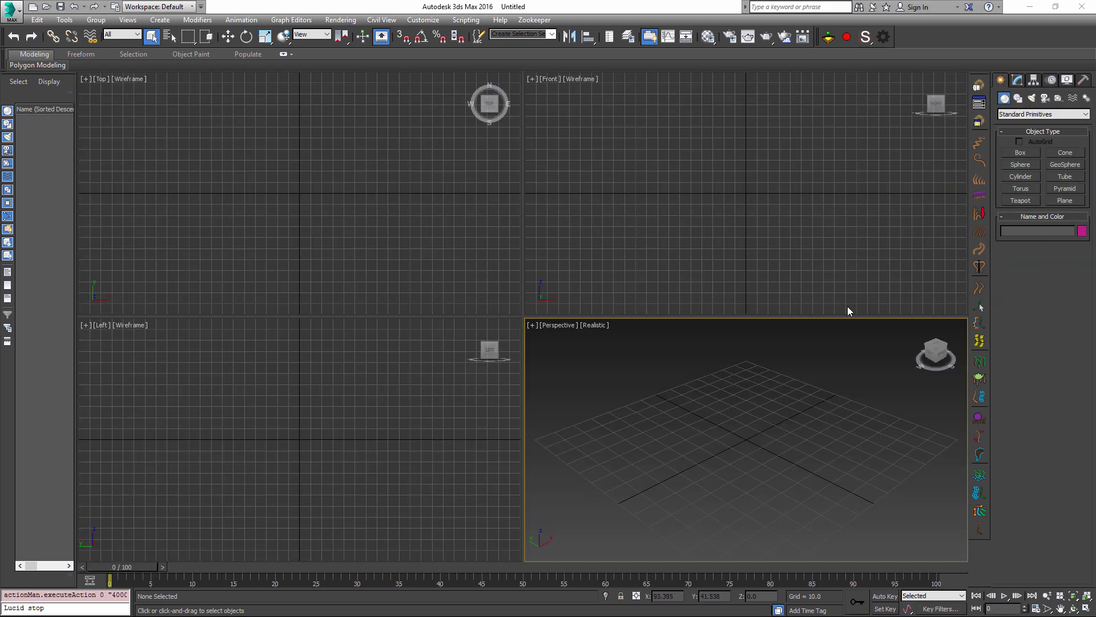
Create a large sphere in the Perspective view.
click(1028, 163)
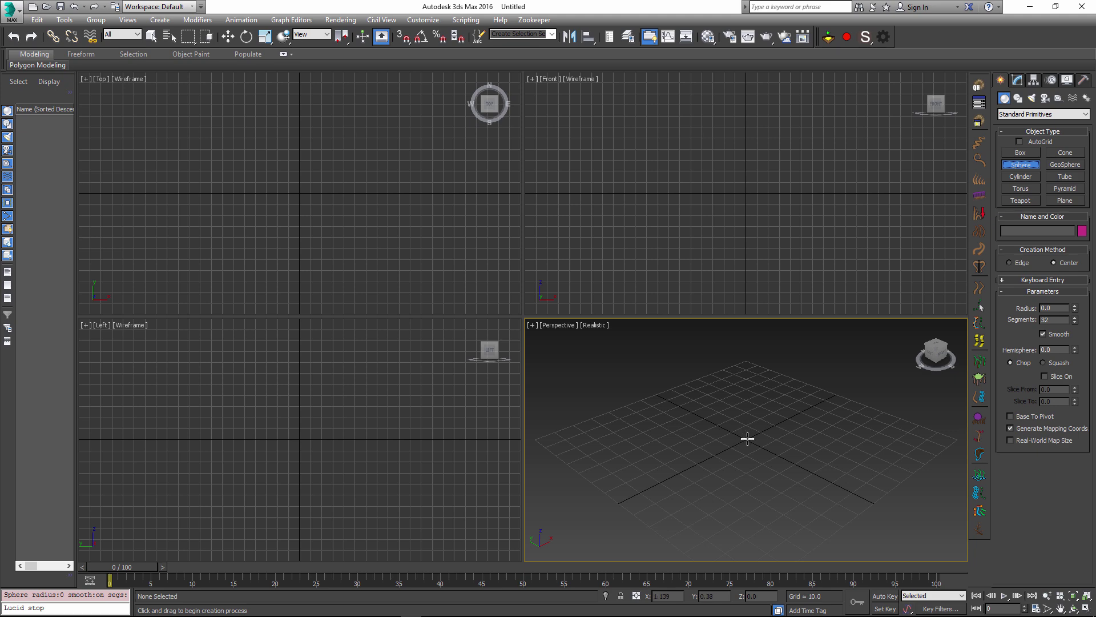
drag(748, 438, 783, 390)
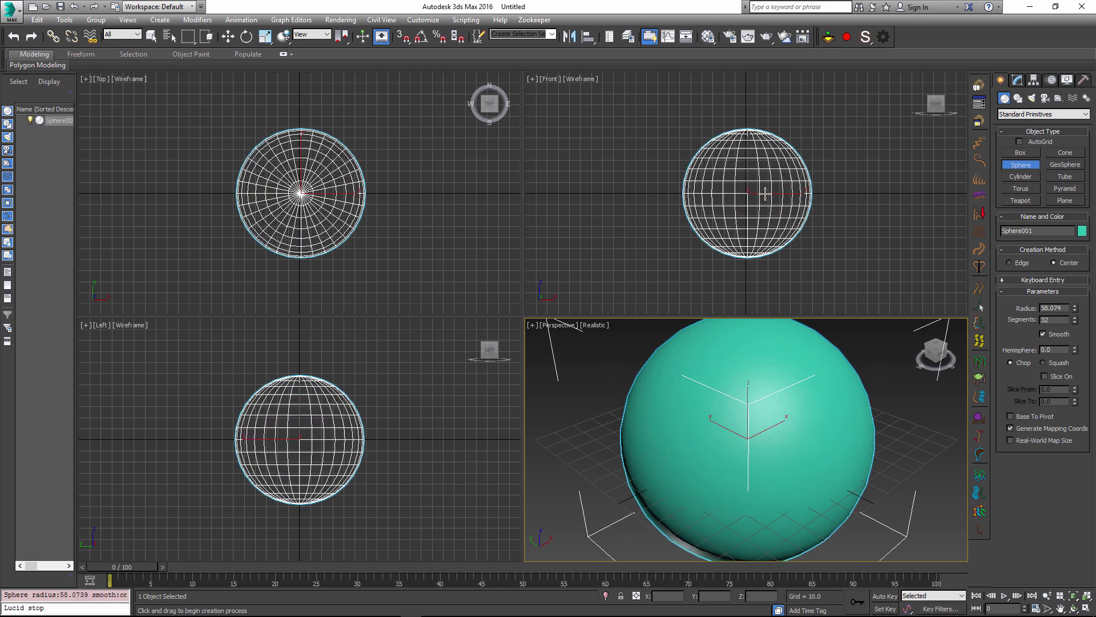
right_click(748, 142)
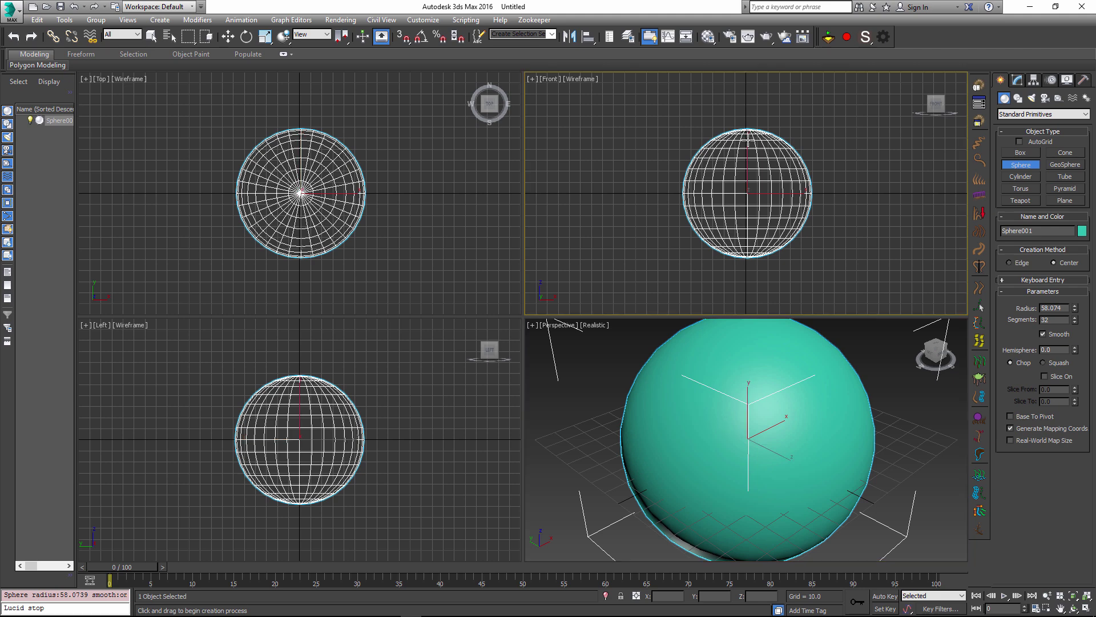
Convert the sphere to Editable Poly and delete its top vertices to form an open bowl.
right_click(741, 140)
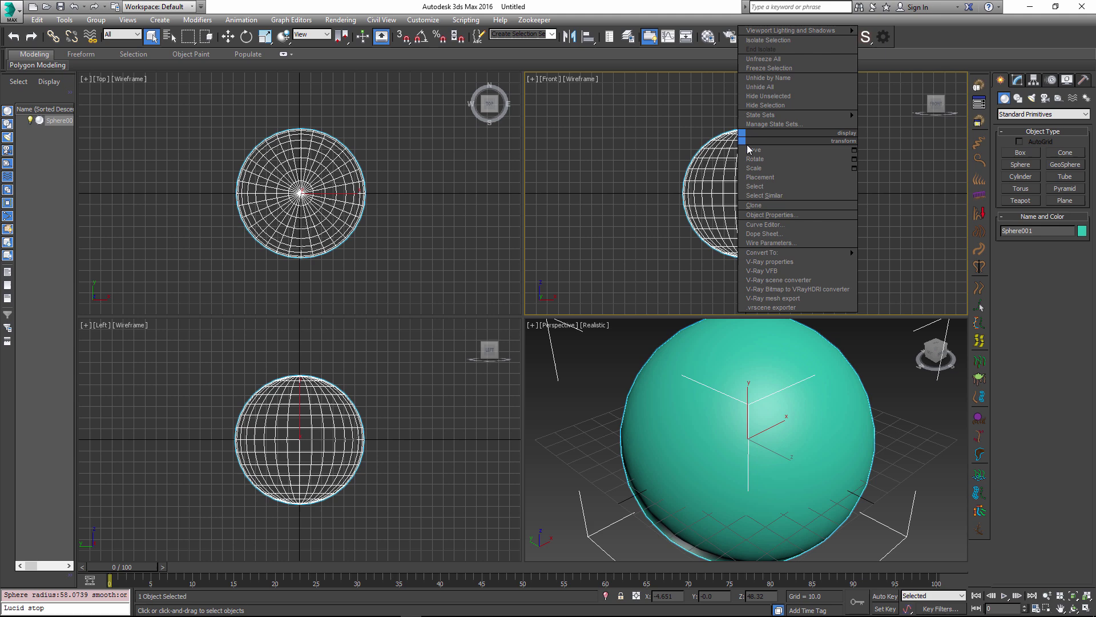
mouse_move(771, 256)
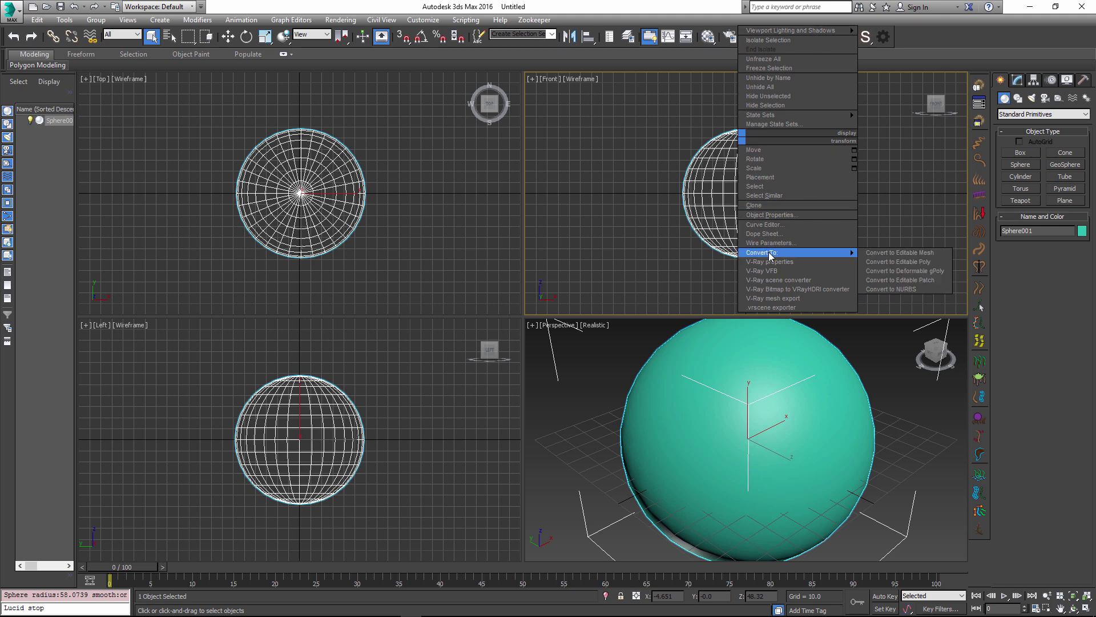
click(898, 262)
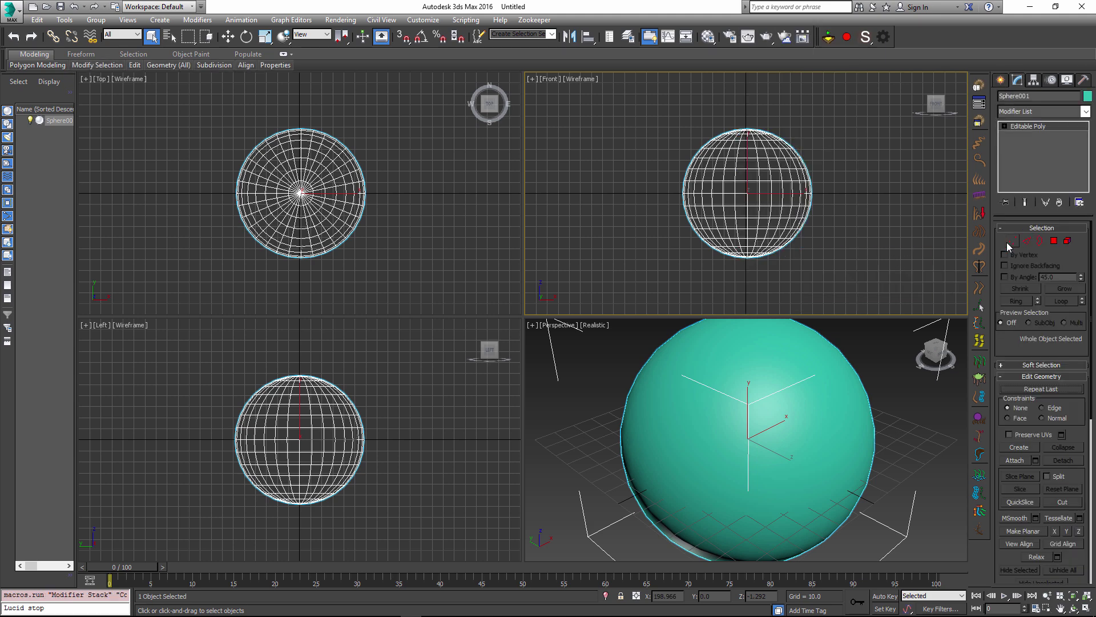
drag(824, 152, 825, 153)
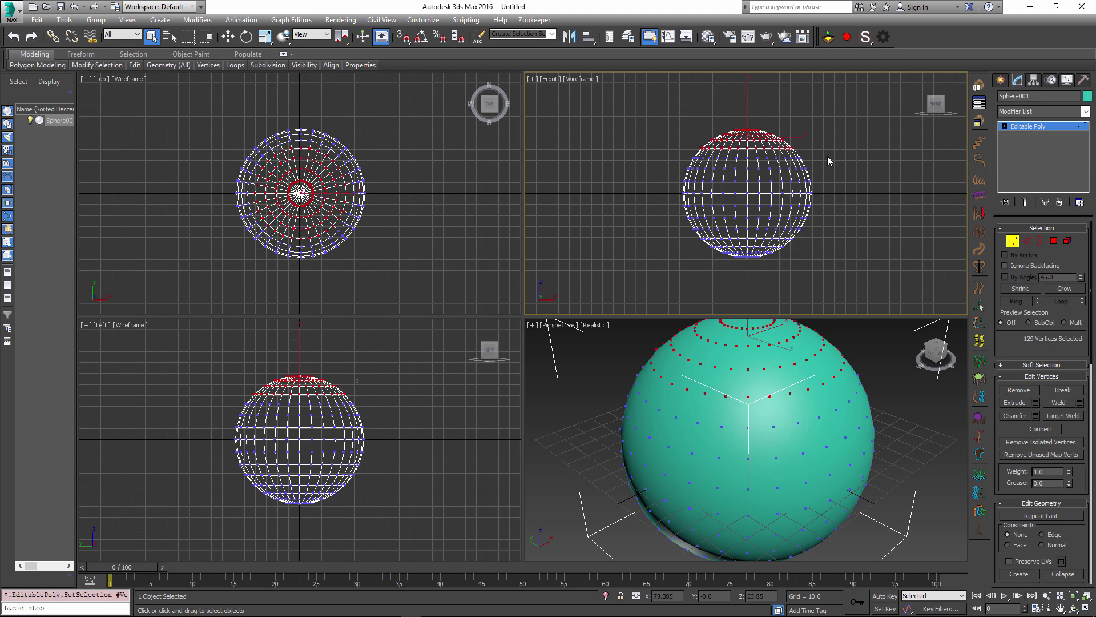
key(Delete)
click(671, 422)
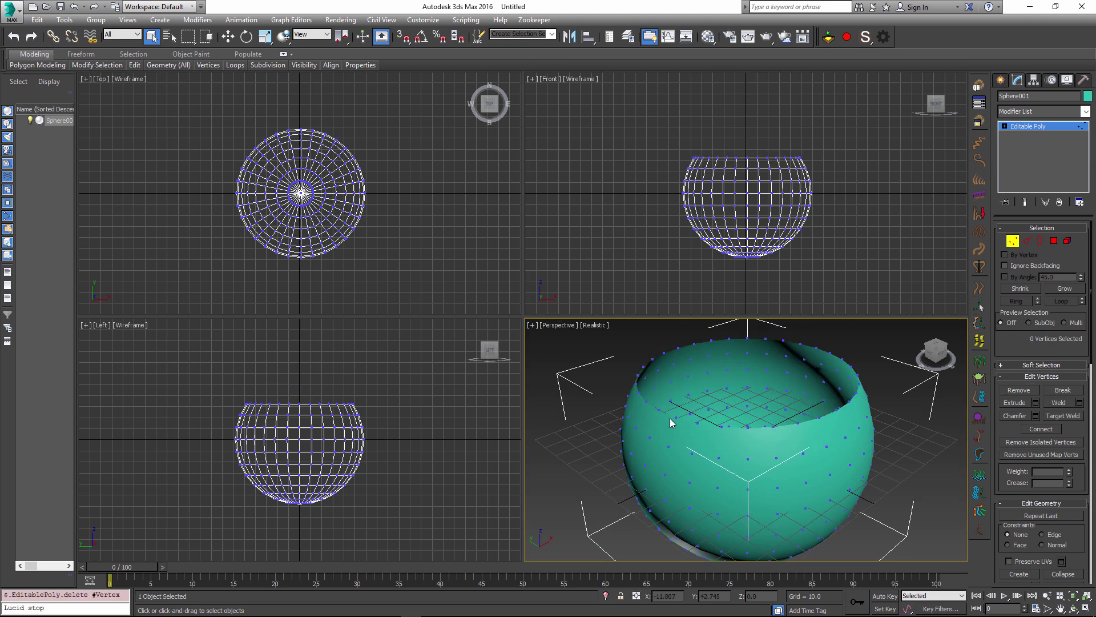
key(alt+w)
click(1012, 241)
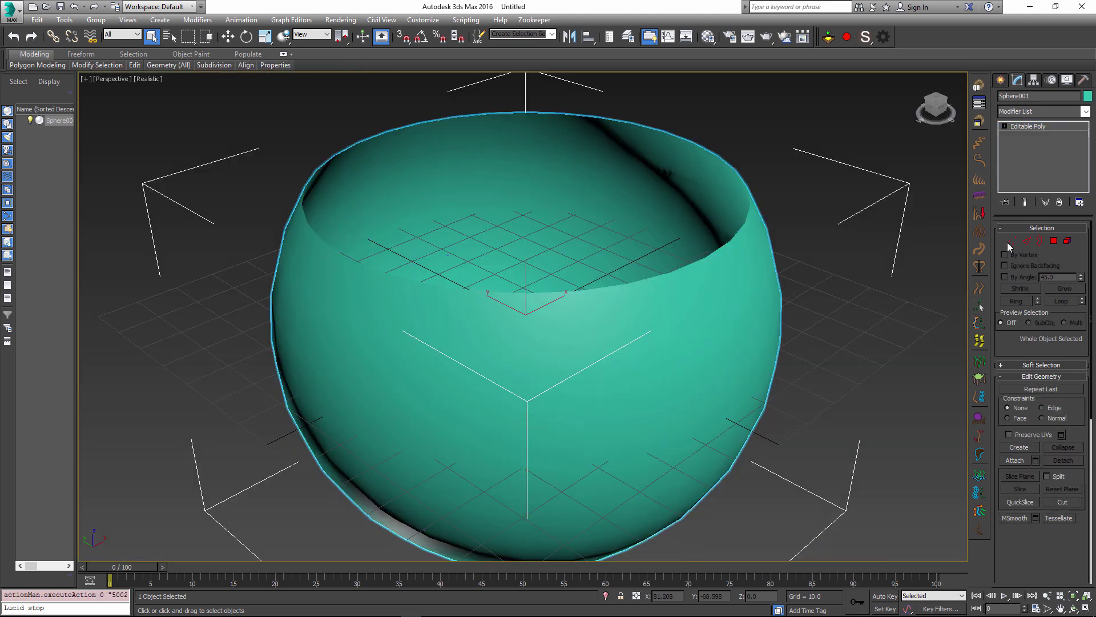
Add a Normal modifier to flip the bowl's normals.
click(1040, 112)
scroll(1039, 343, down, 5)
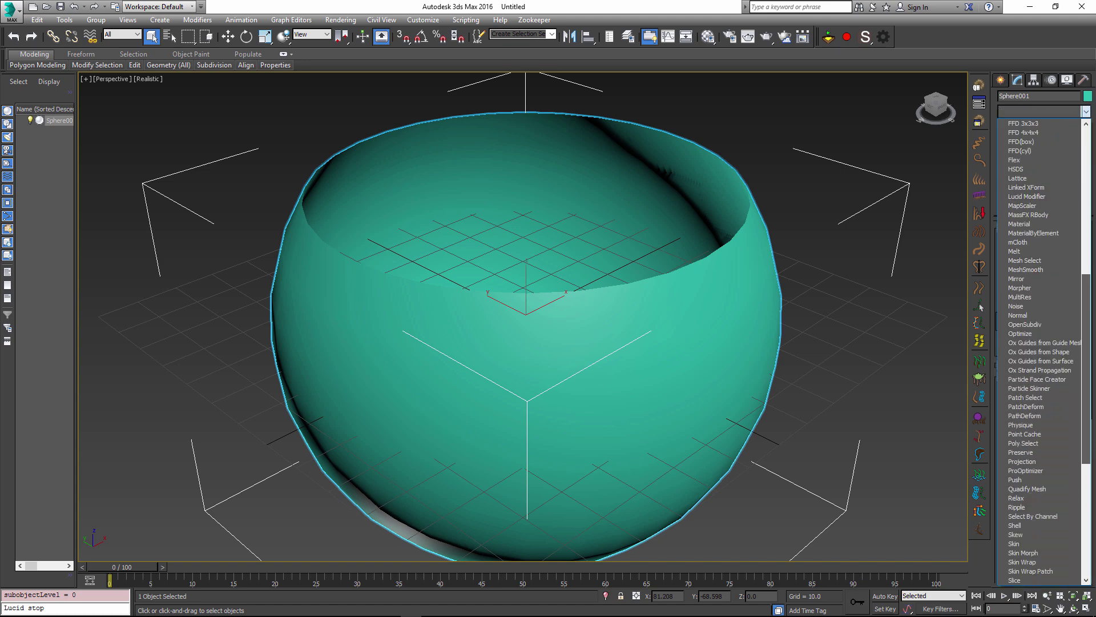
scroll(1039, 343, up, 1)
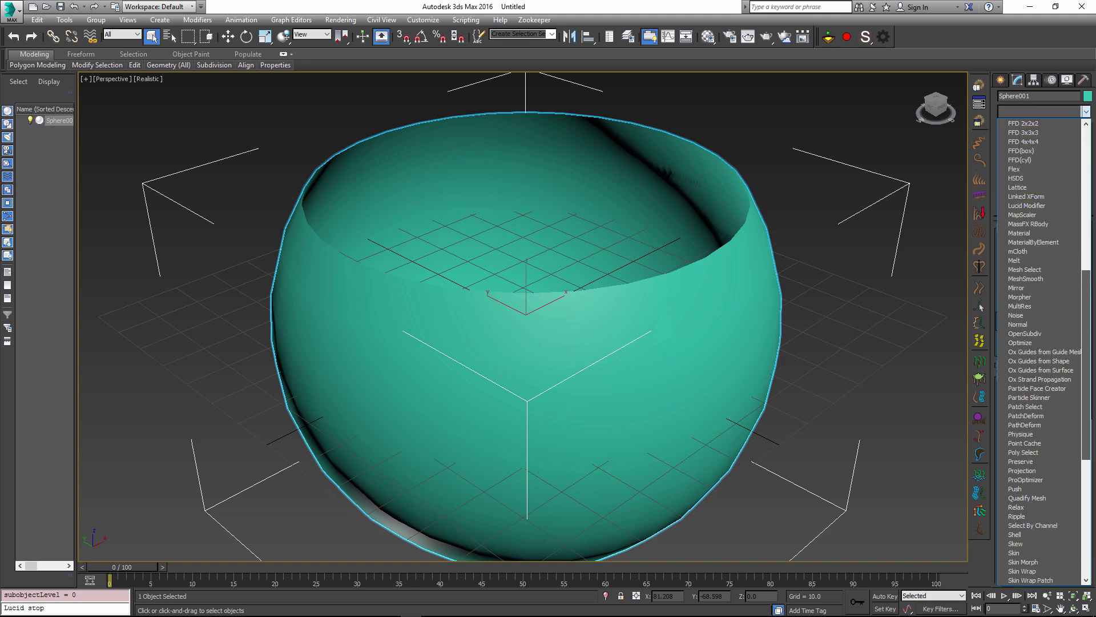
scroll(981, 306, up, 1)
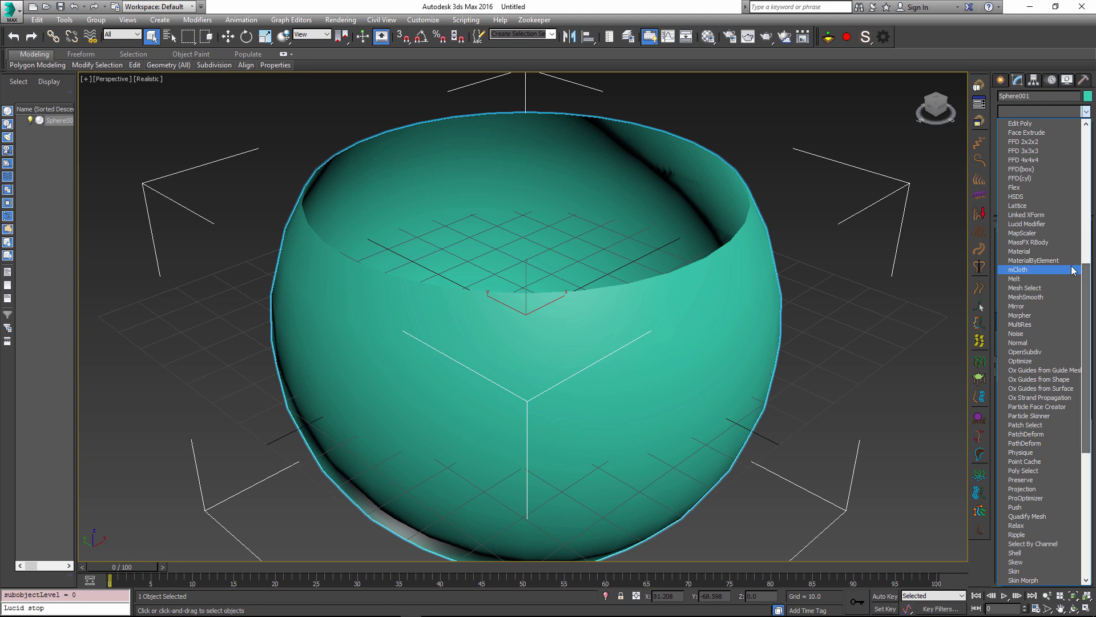
click(1037, 343)
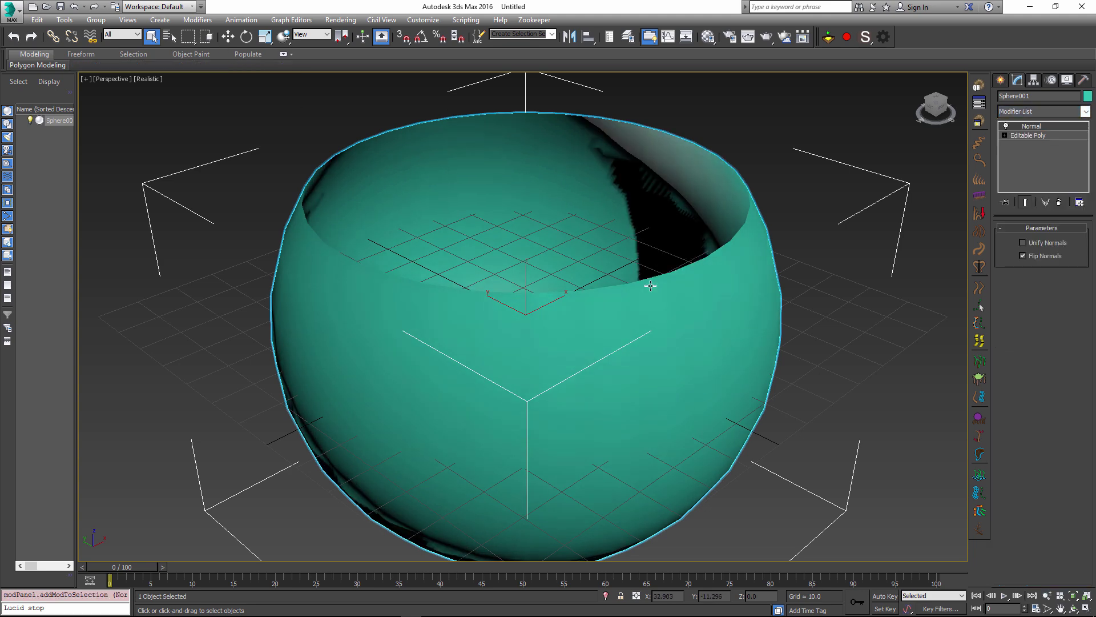
Create a small sphere of radius about 16.36 inside the bowl.
alt+middle_drag(519, 263, 605, 320)
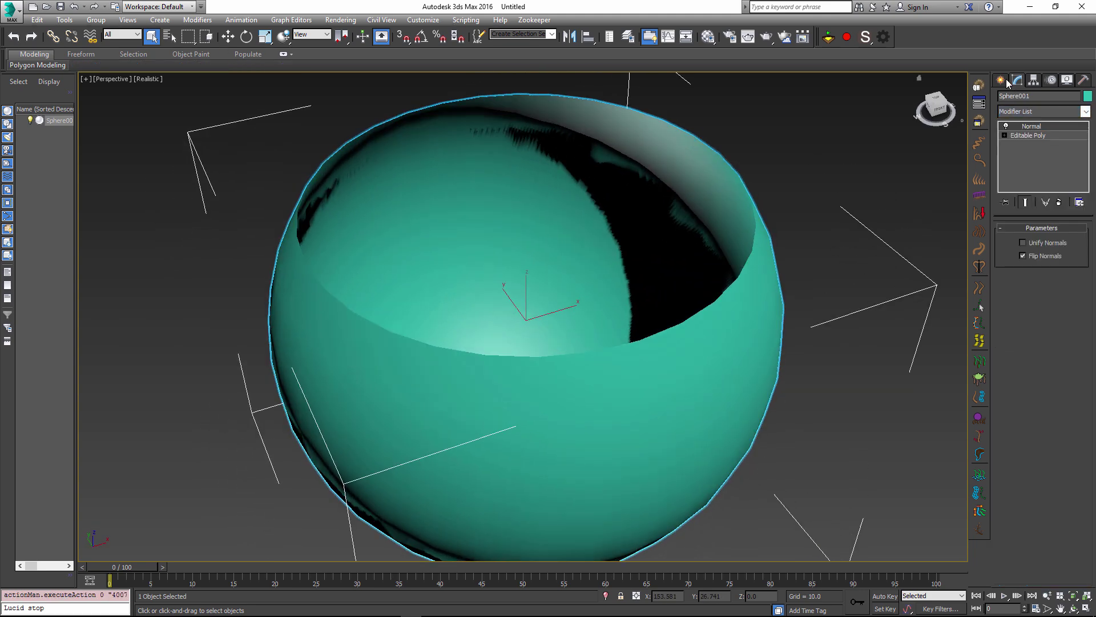
click(1004, 80)
click(1021, 165)
alt+middle_drag(631, 274, 503, 310)
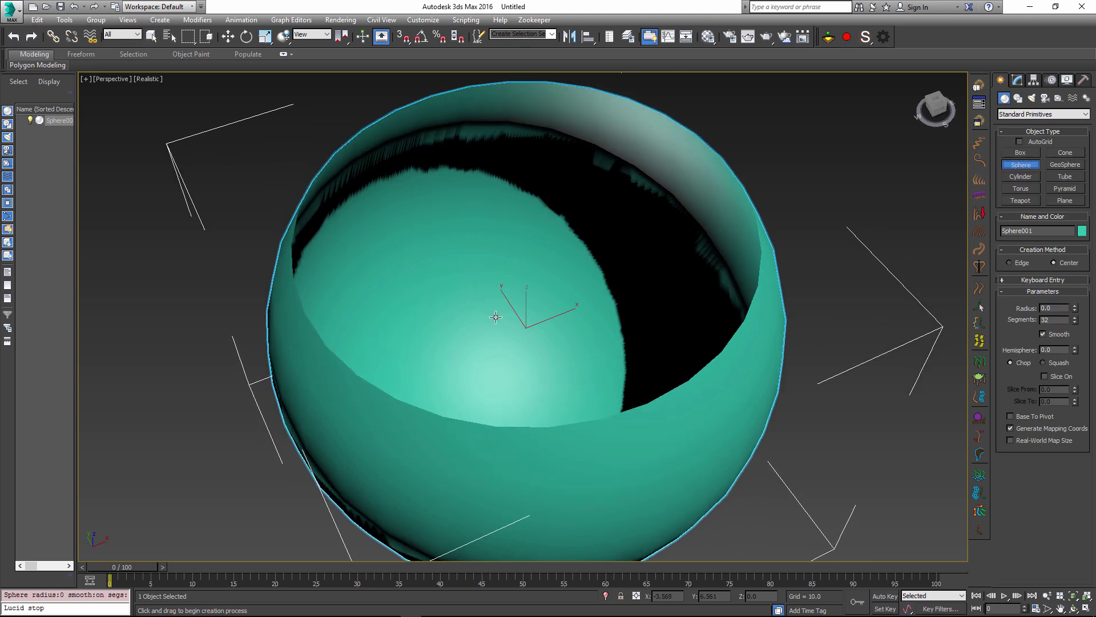
drag(526, 321, 549, 256)
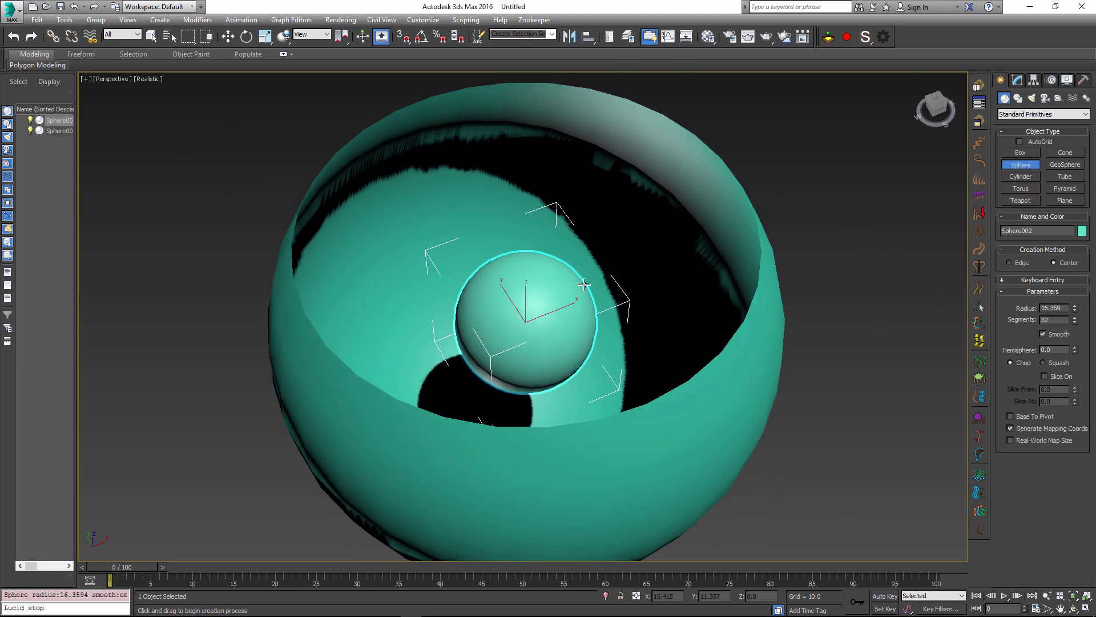
key(w)
Set the bowl's object colour to orange.
click(711, 214)
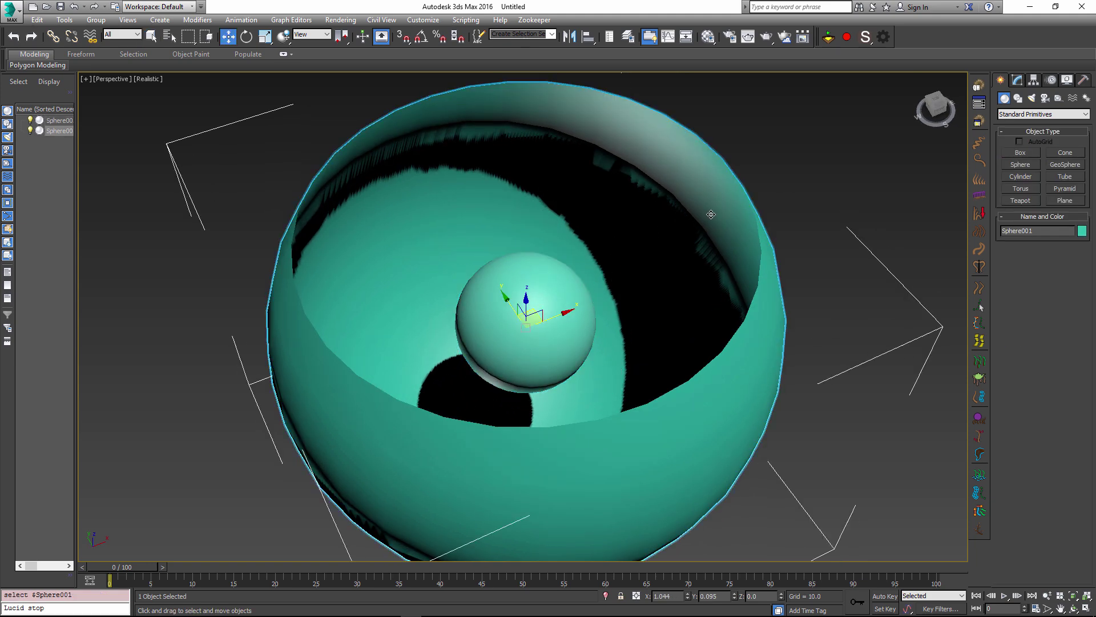
click(1082, 230)
click(405, 264)
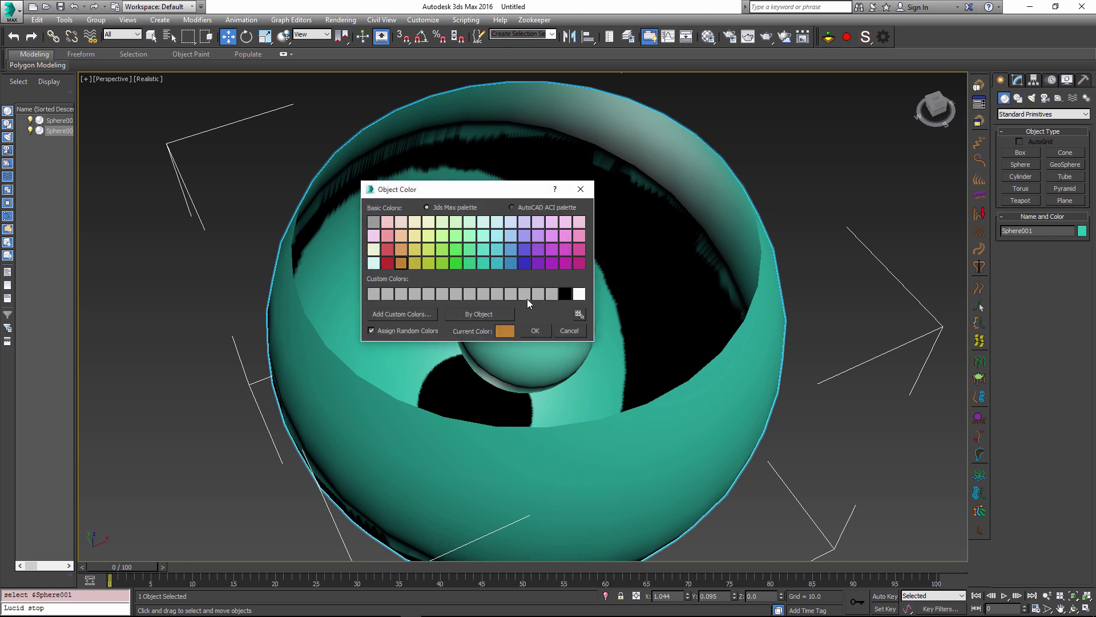
click(536, 332)
alt+middle_drag(536, 331, 554, 296)
click(557, 293)
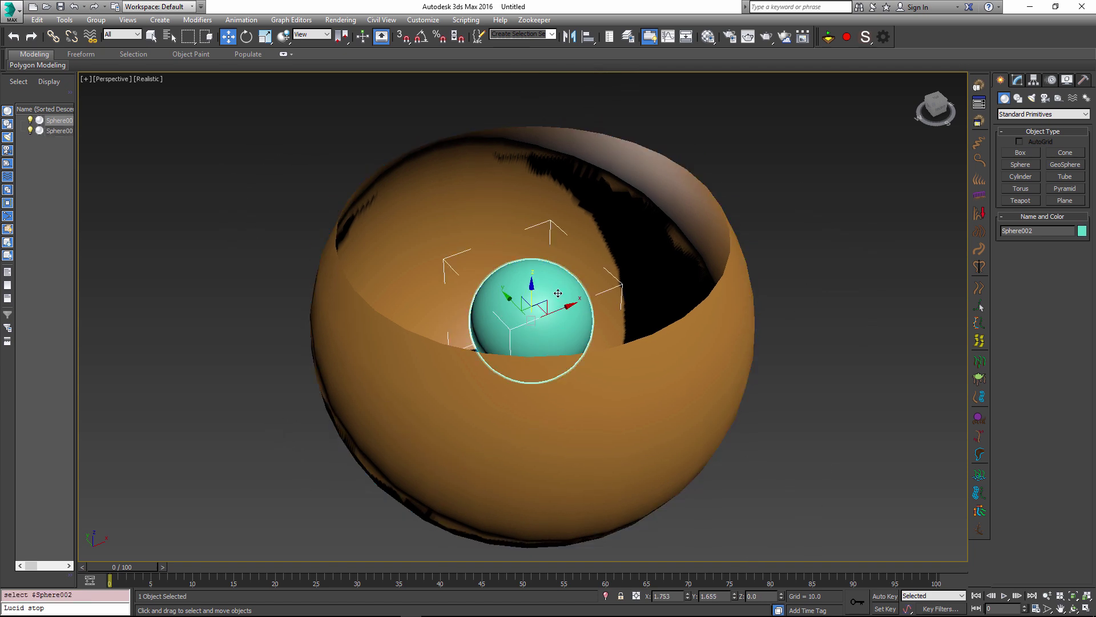
Raise Sphere002 higher inside the bowl and add the bowl to the Lucid simulation.
drag(532, 288, 532, 243)
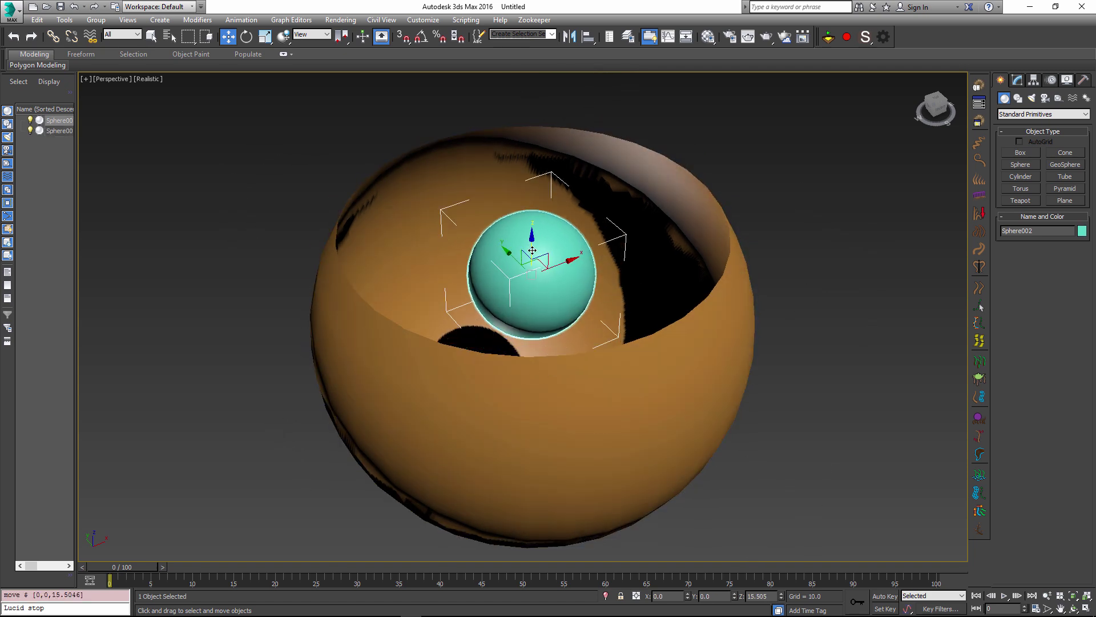
click(703, 255)
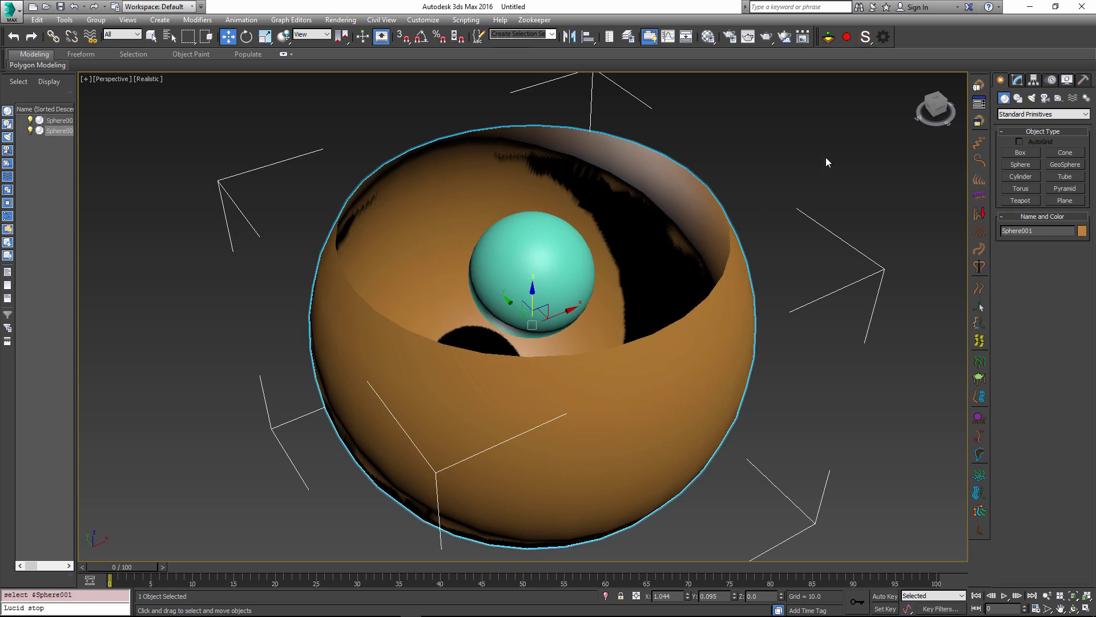
click(866, 37)
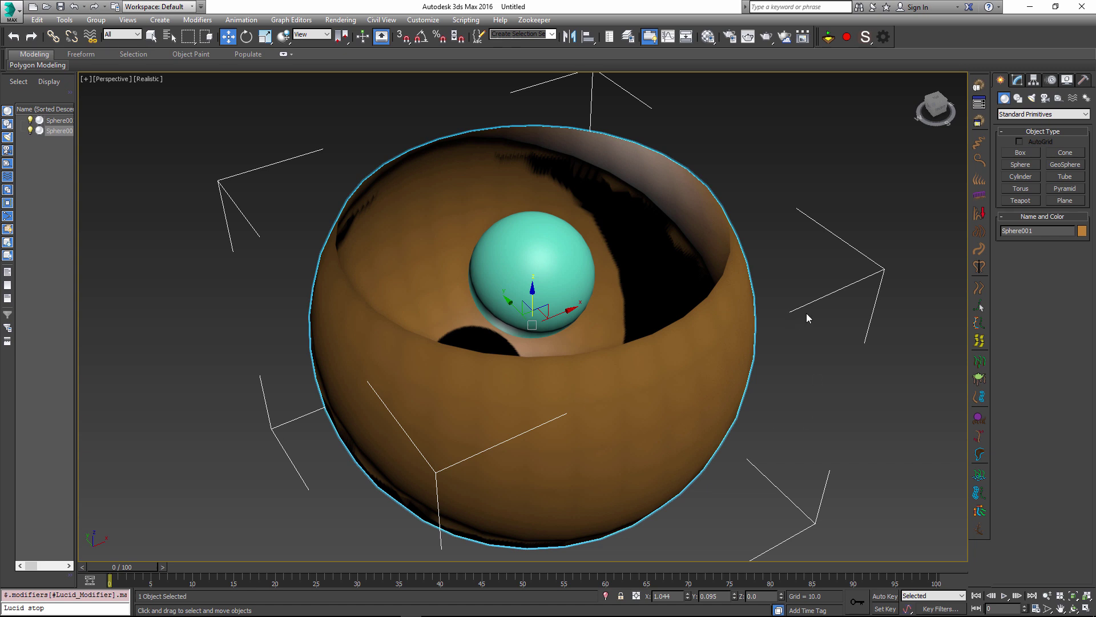
Add Sphere002 to the Lucid simulation as a fluid body.
click(542, 240)
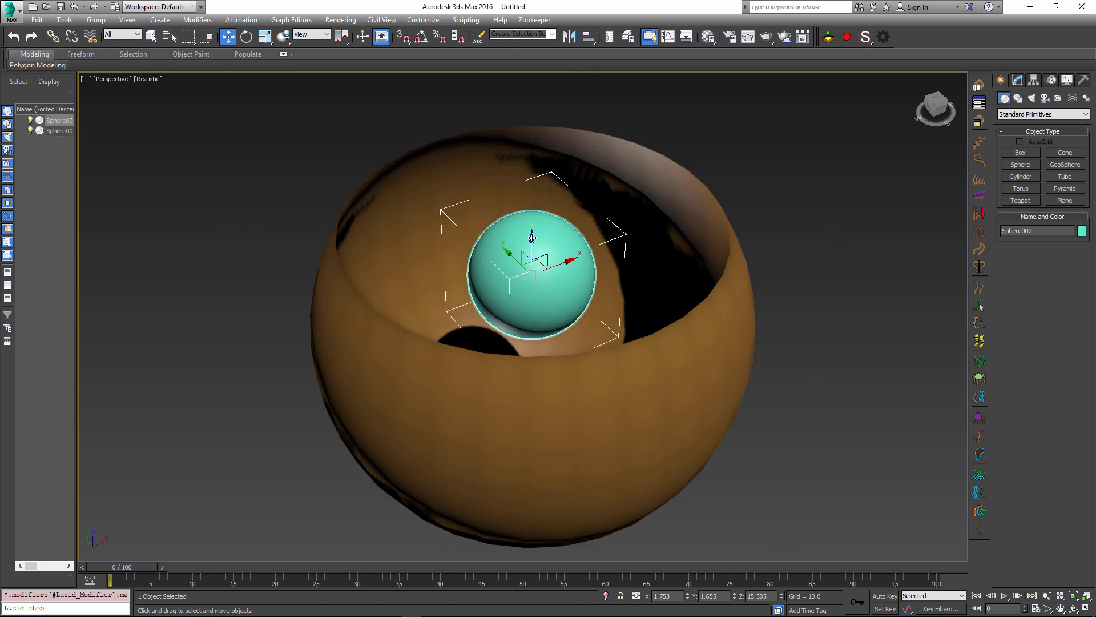
click(871, 38)
drag(871, 40, 865, 108)
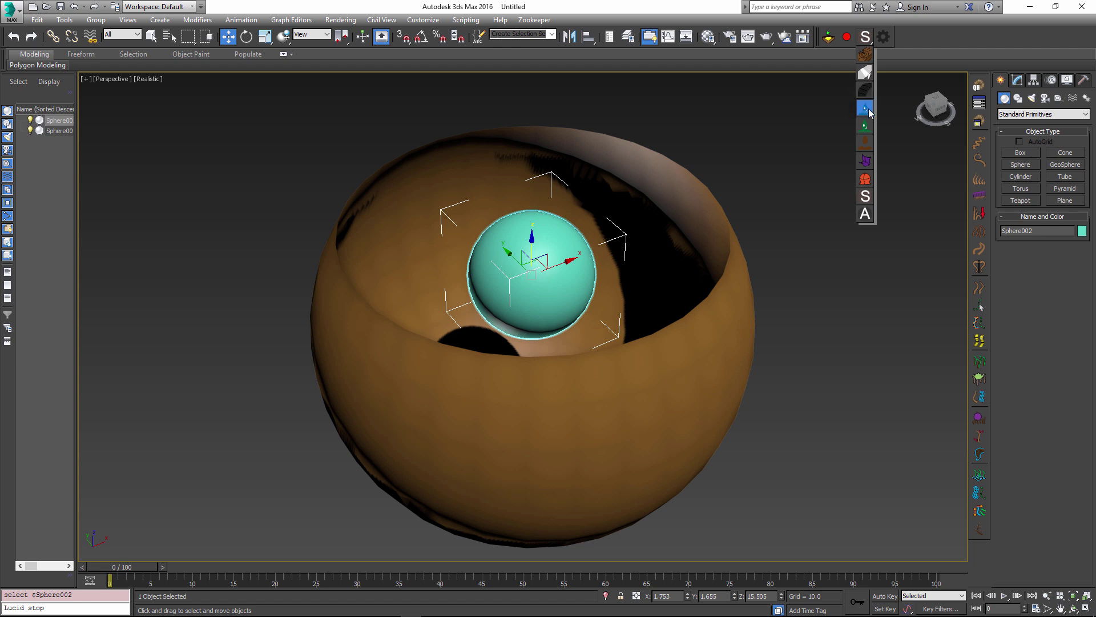
mouse_move(868, 115)
mouse_down()
mouse_move(870, 146)
mouse_move(869, 110)
mouse_up()
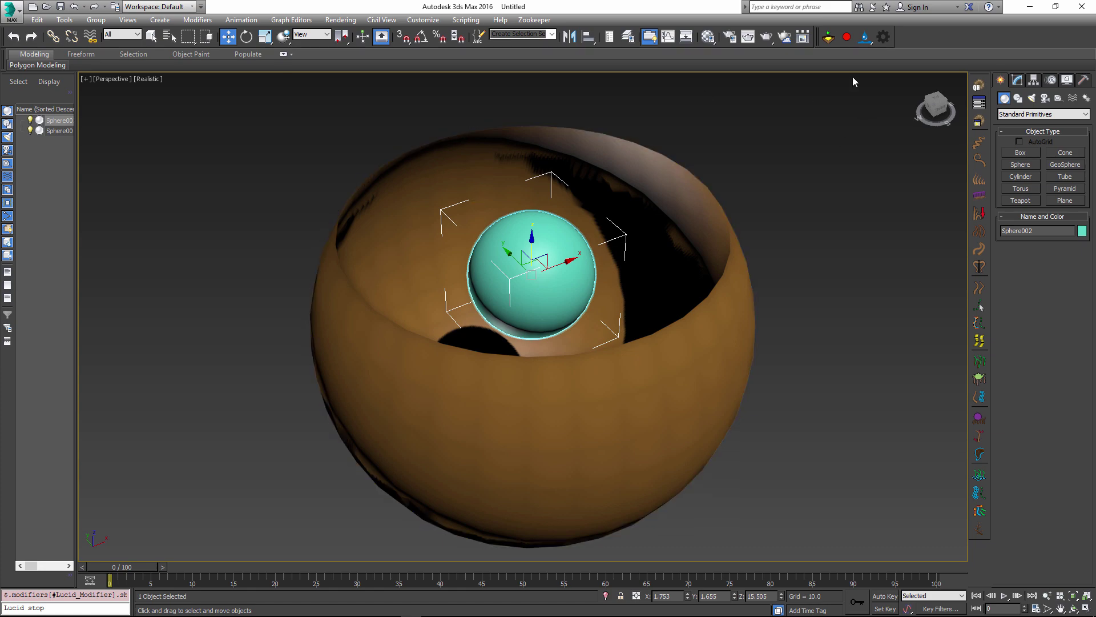
Run the Lucid fluid simulation, step it, reset it, and replay from frame 0.
click(828, 38)
click(1005, 595)
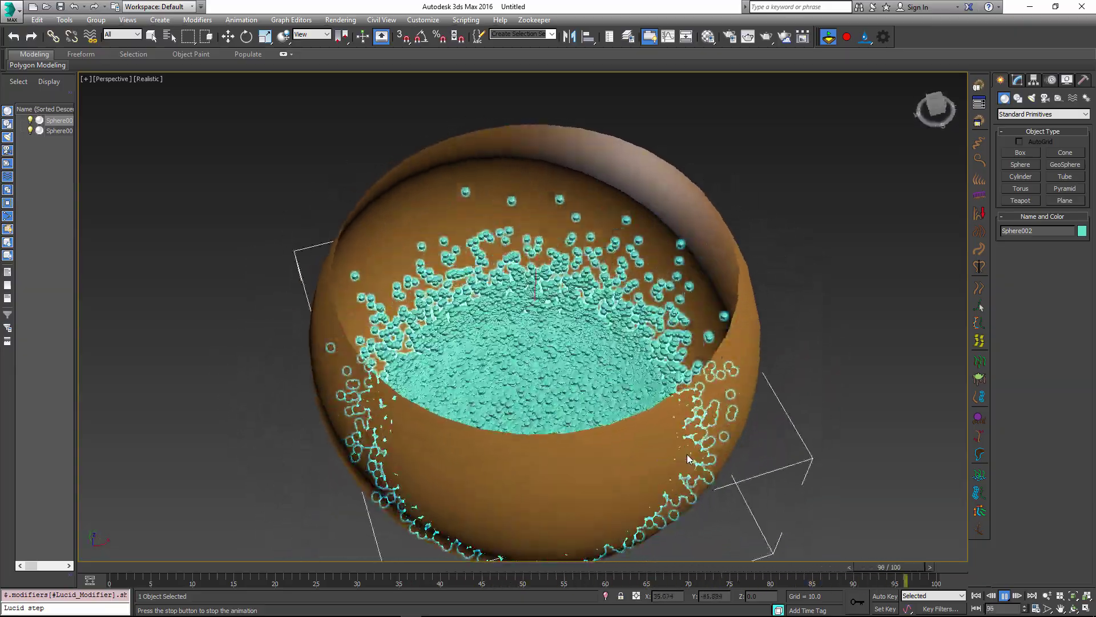
click(1005, 595)
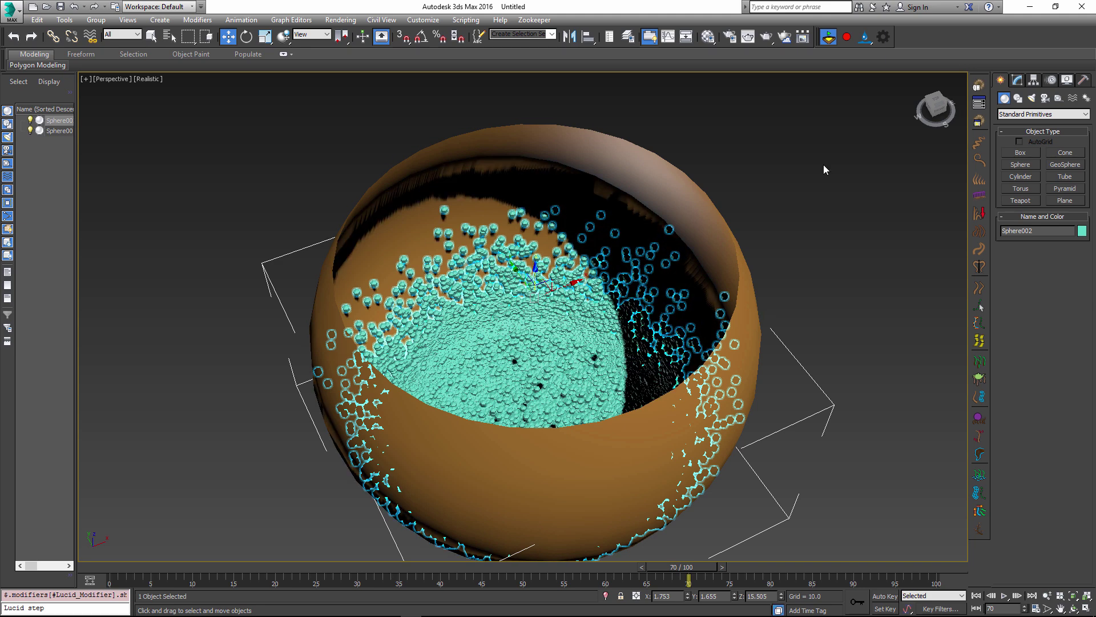
click(884, 39)
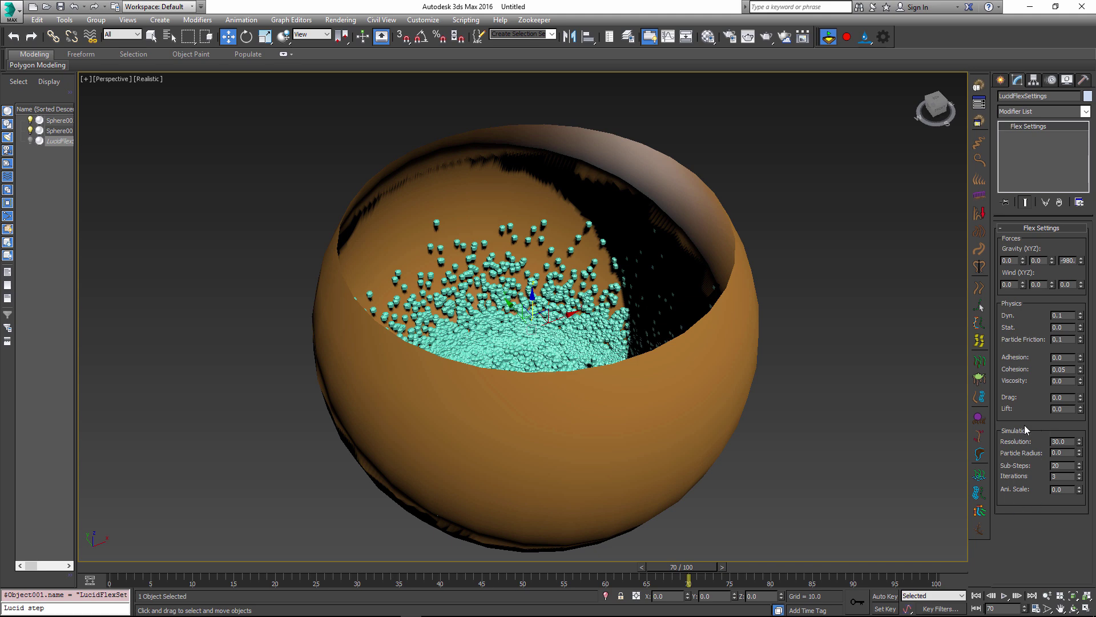
click(833, 40)
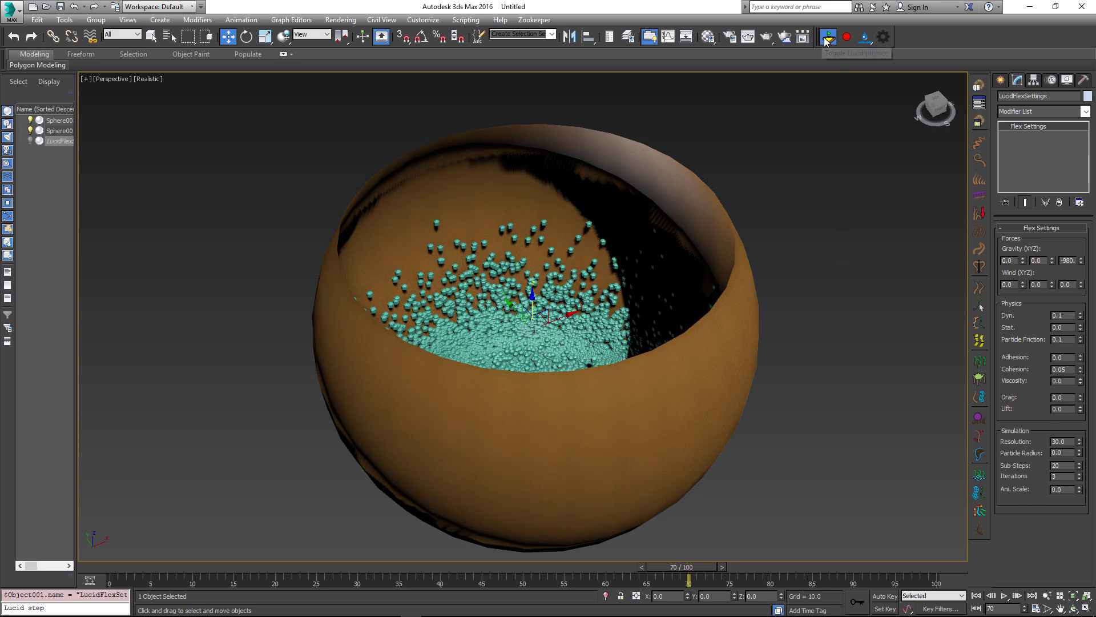
click(1000, 596)
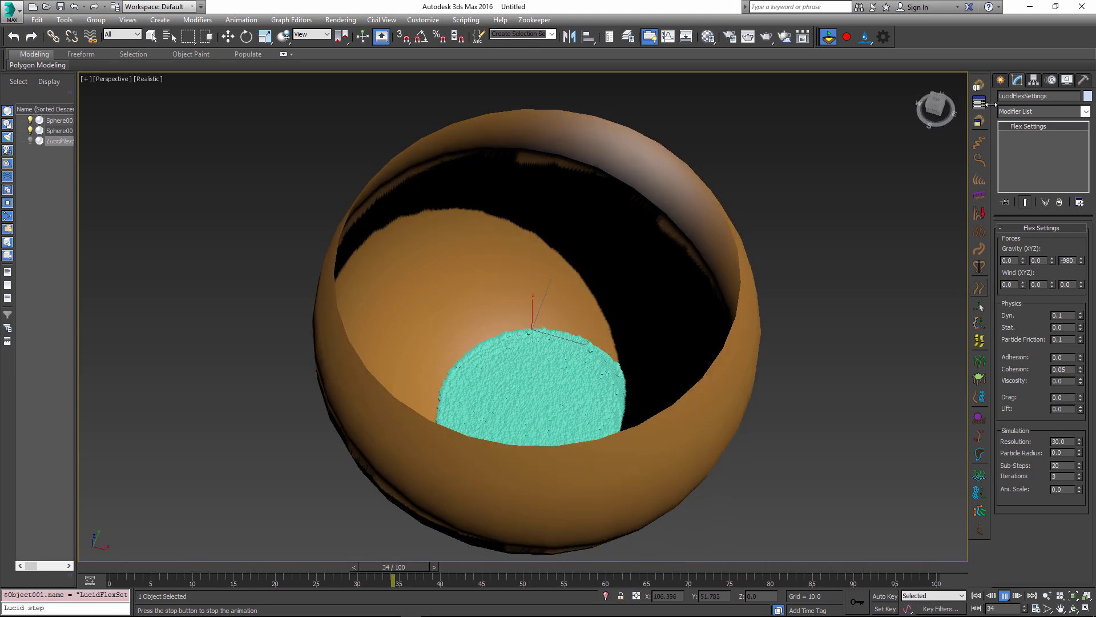
Stop playback and hide the orange bowl Sphere001 from the scene.
key(/)
key(w)
click(630, 229)
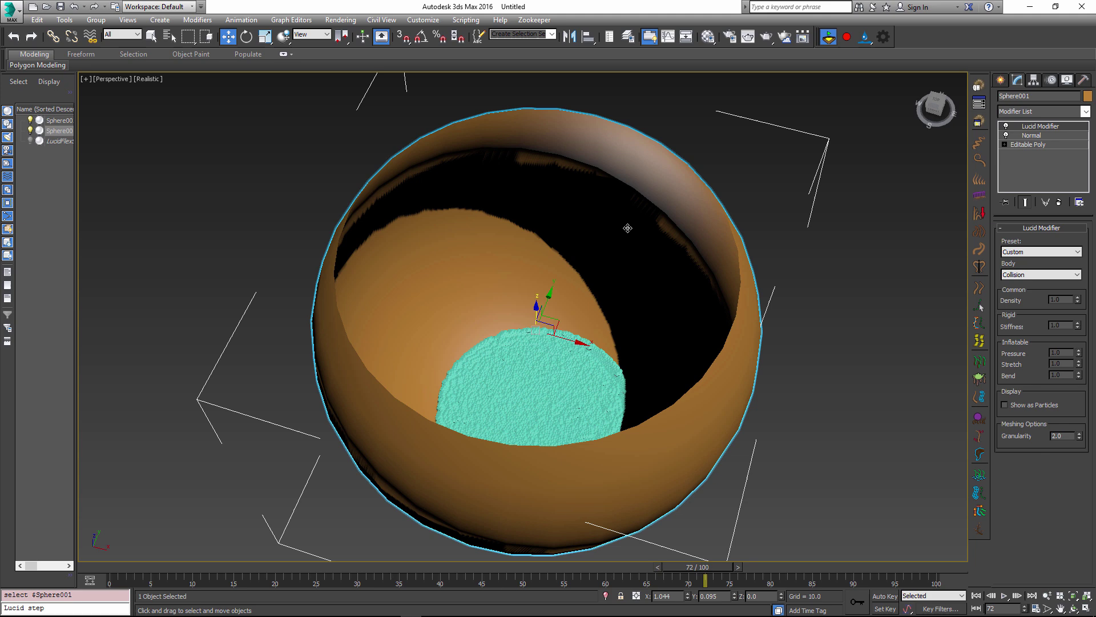
right_click(628, 225)
click(651, 194)
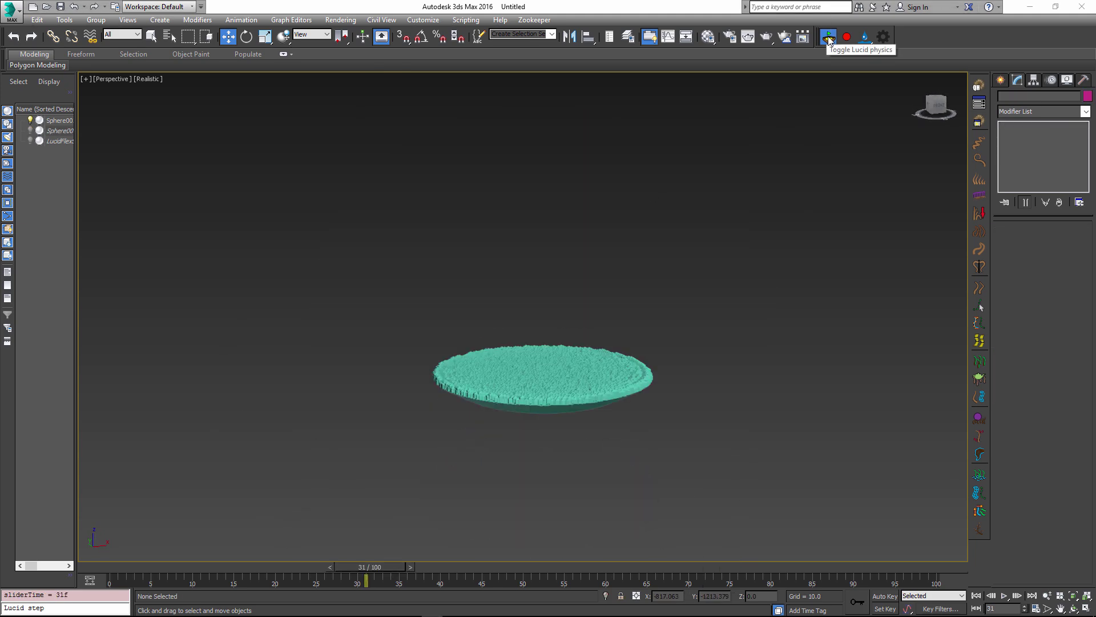
Reset Lucid, re-record the fluid sphere's splash, review it and select Sphere002.
click(829, 38)
click(848, 39)
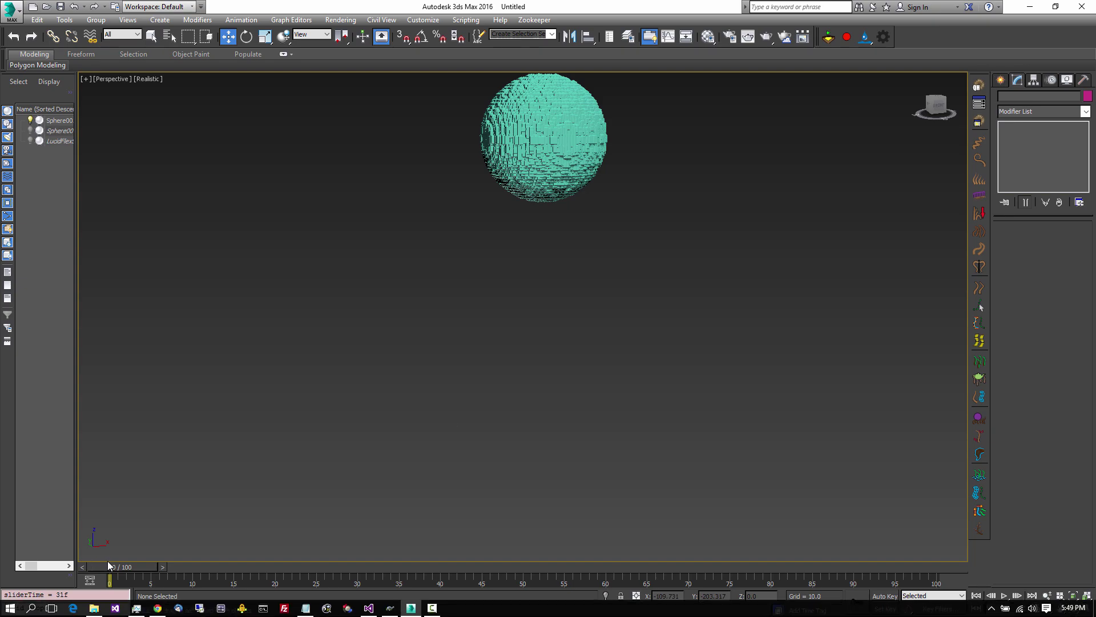
drag(109, 565, 177, 561)
key(w)
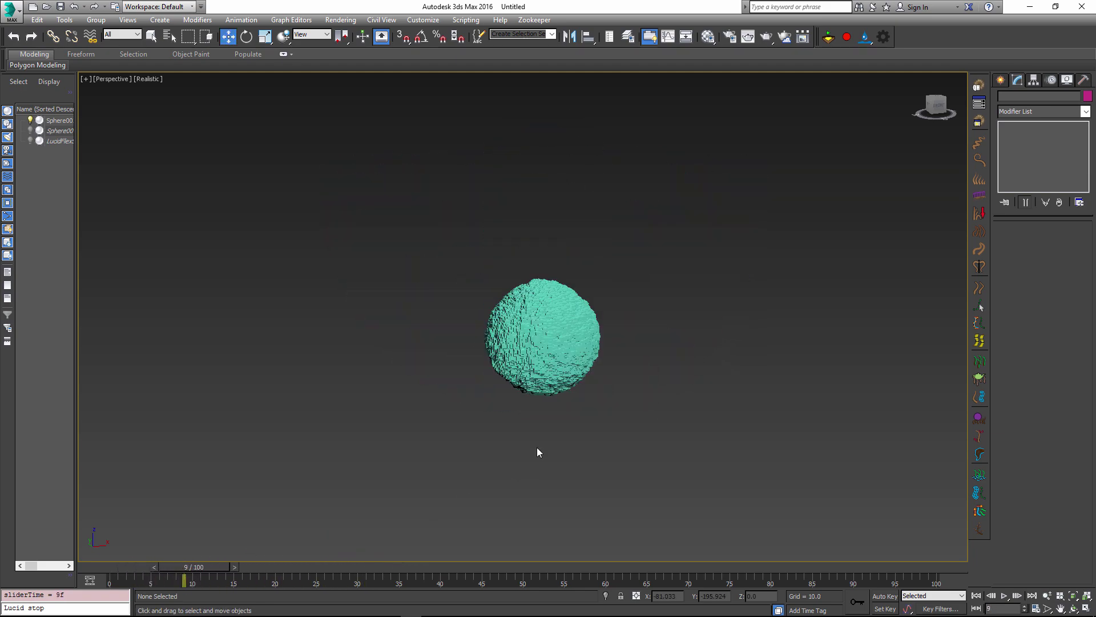
click(533, 332)
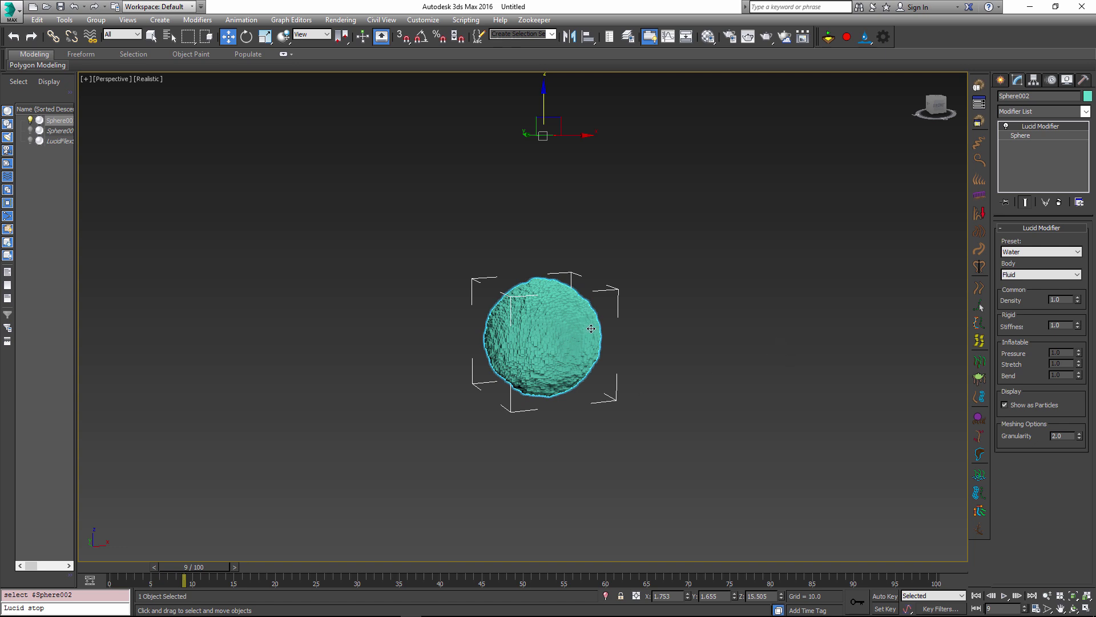
Show the fluid as a smooth mesh at granularity 1.0 and review the splash.
click(1005, 405)
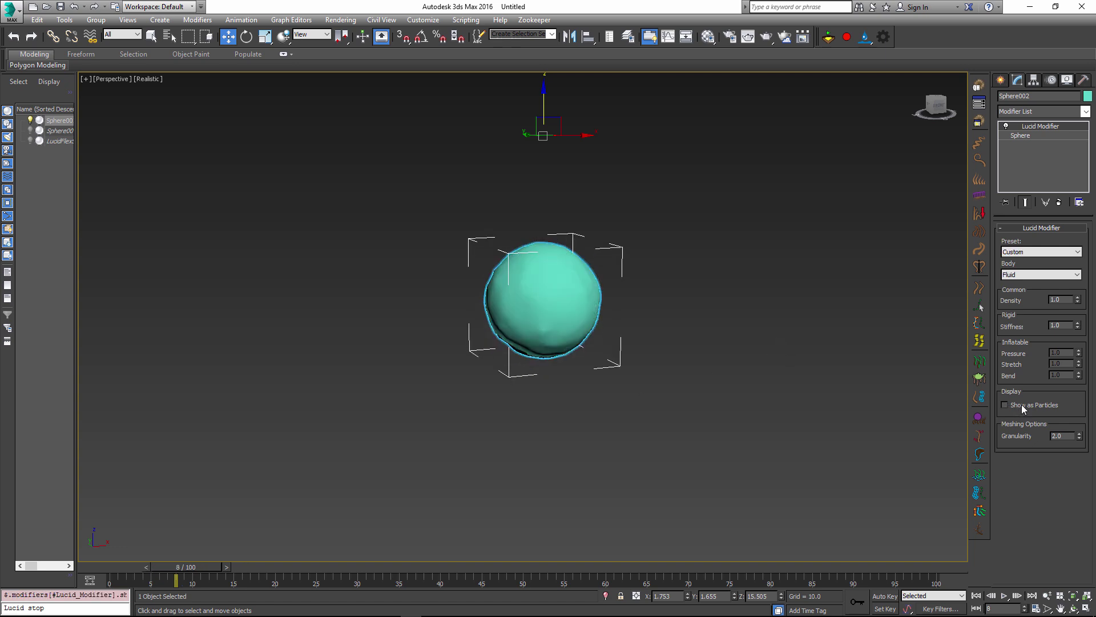
mouse_move(165, 566)
mouse_down()
mouse_move(634, 574)
mouse_move(172, 573)
mouse_move(183, 573)
mouse_up()
key(w)
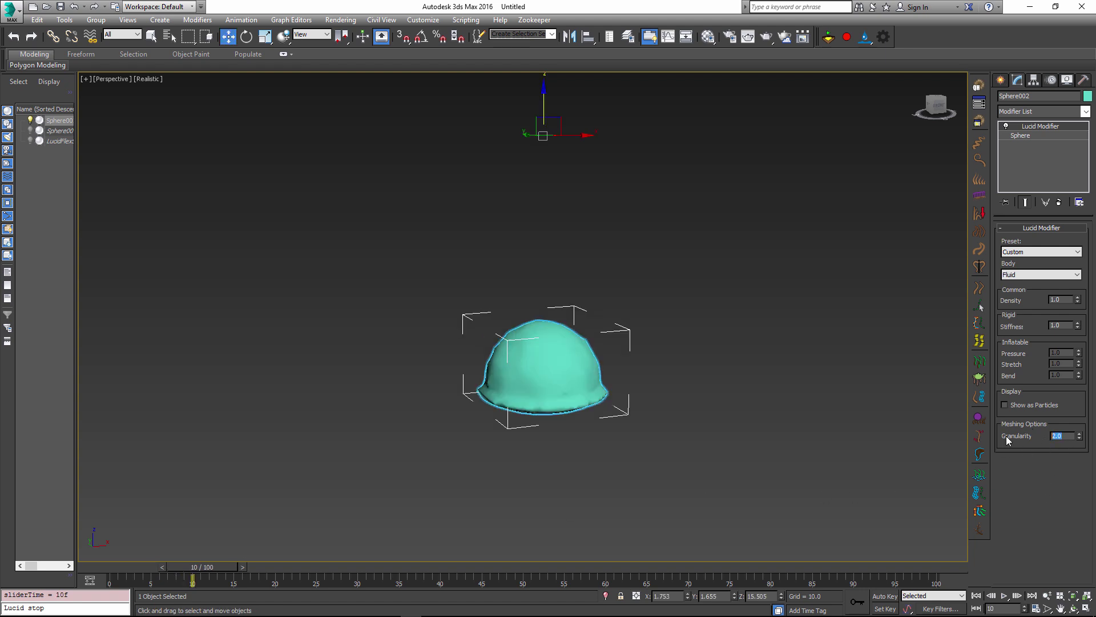
click(1062, 326)
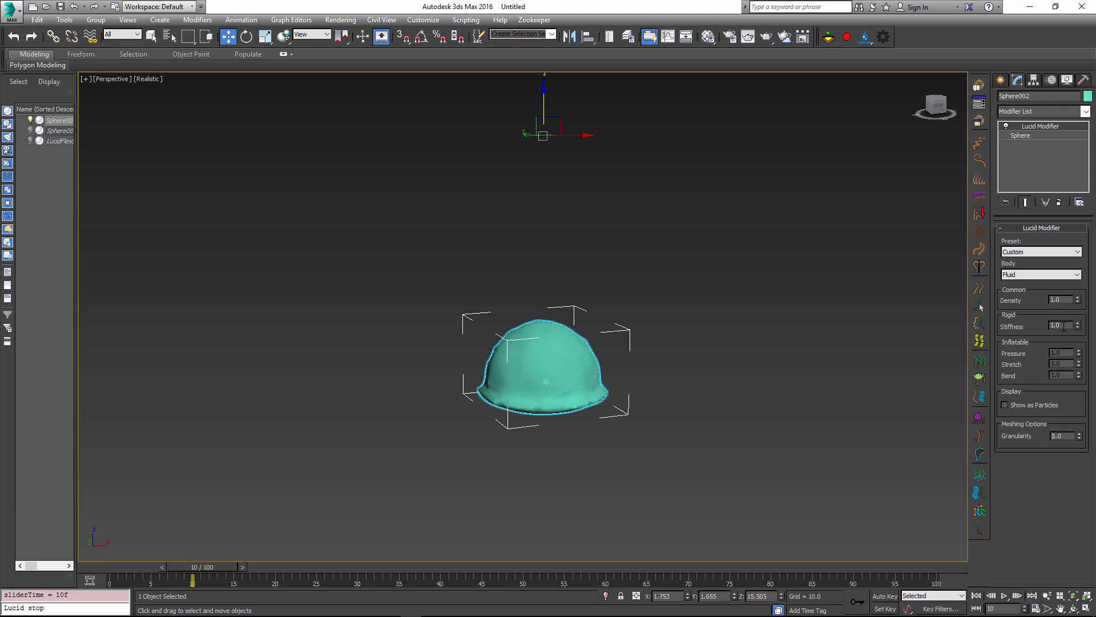
click(212, 557)
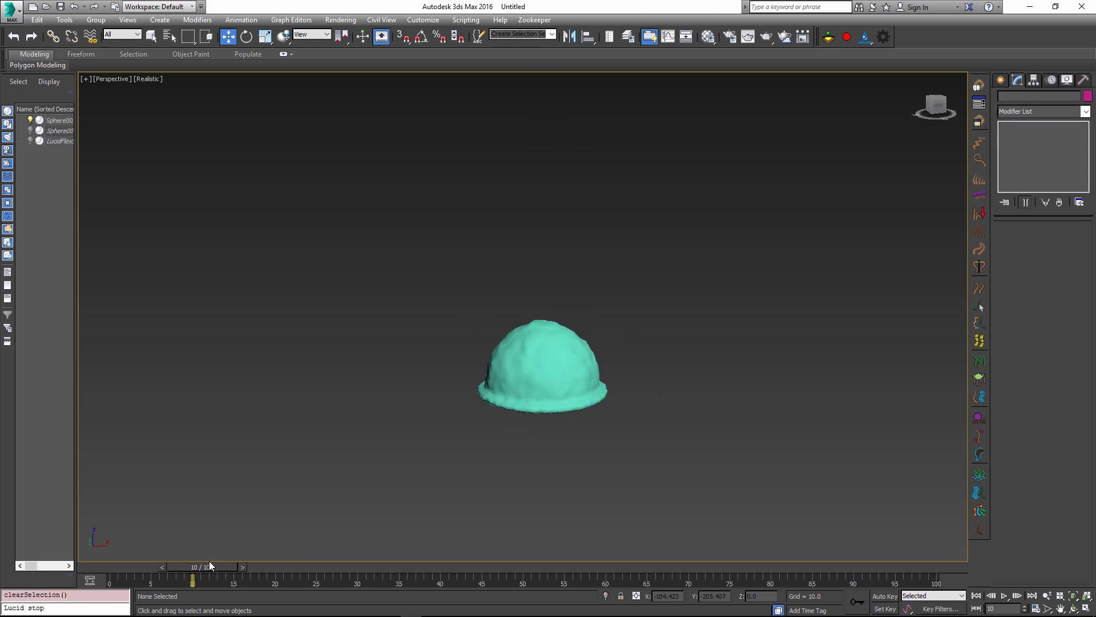
mouse_move(215, 569)
mouse_down()
mouse_move(505, 570)
mouse_move(149, 565)
mouse_move(231, 566)
mouse_move(201, 565)
mouse_up()
Lower the fluid's meshing granularity to 0.2 and review the finer splash.
key(w)
click(543, 337)
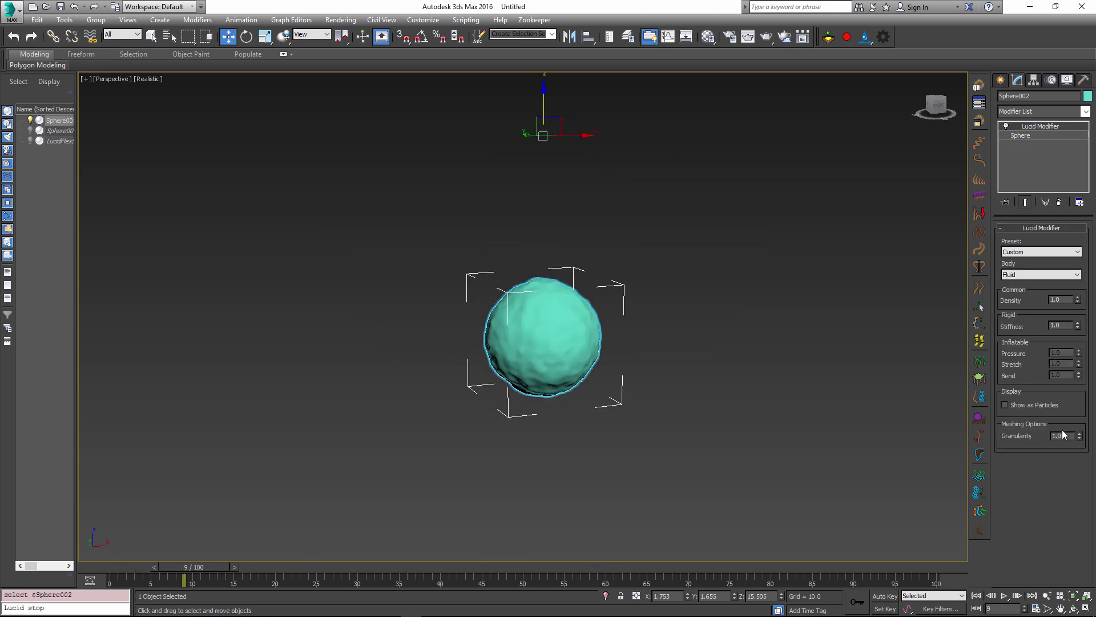
key(BackSpace)
key(BackSpace)
key(BackSpace)
text(0.)
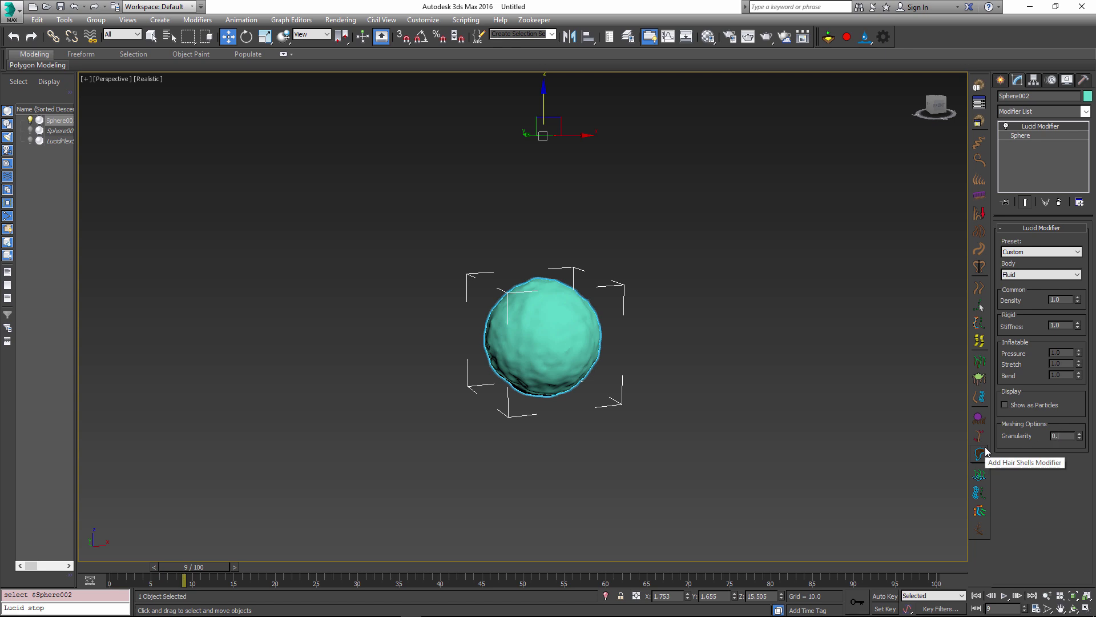
text(2)
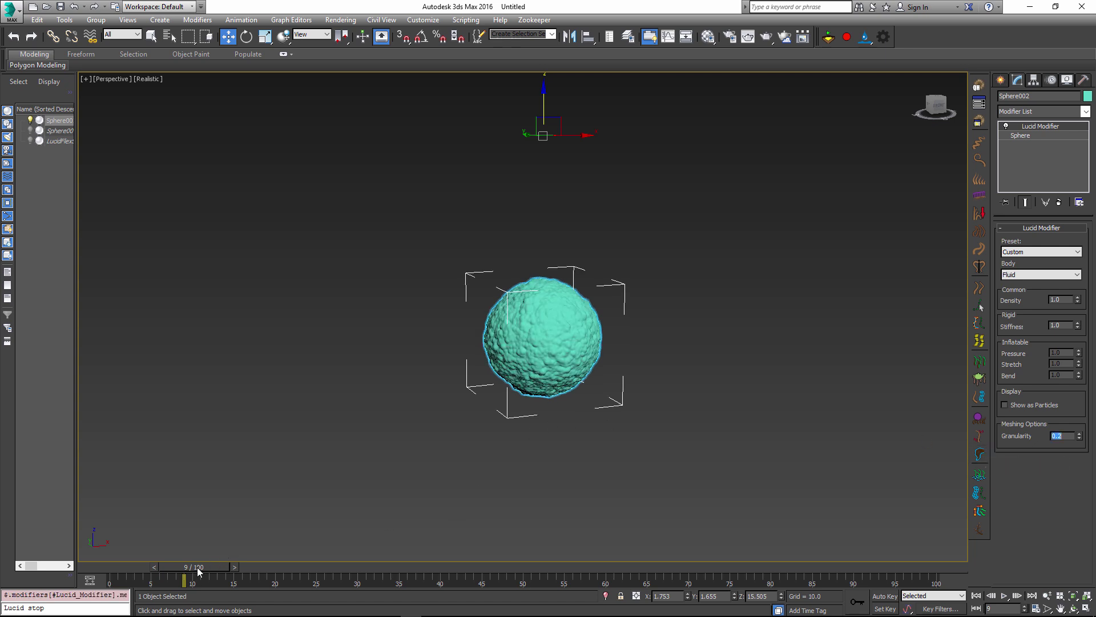
drag(197, 569, 289, 567)
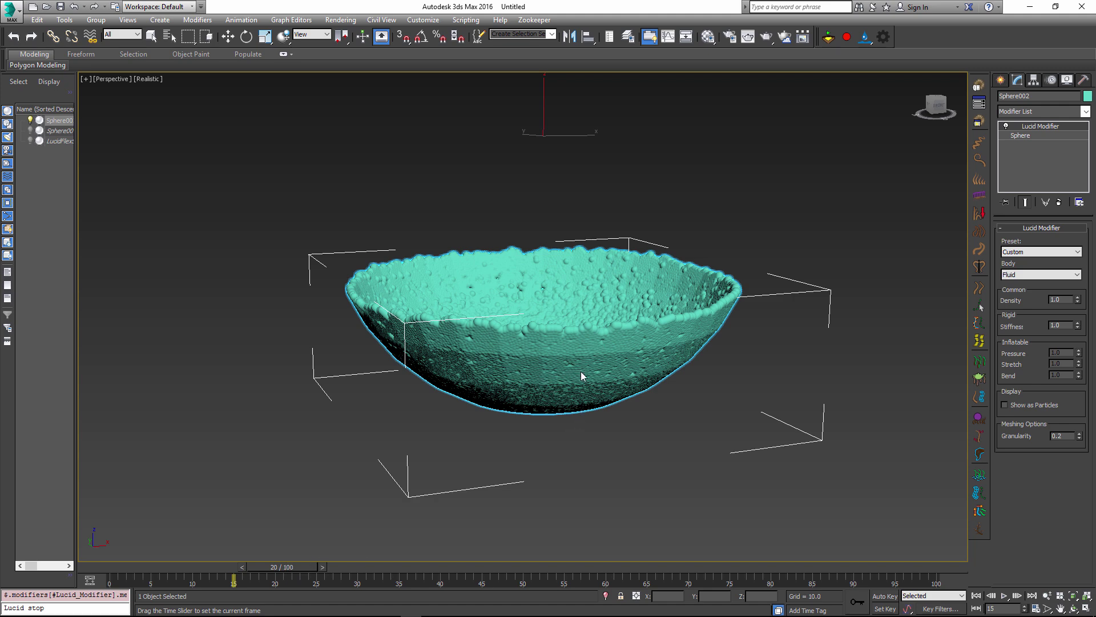
key(w)
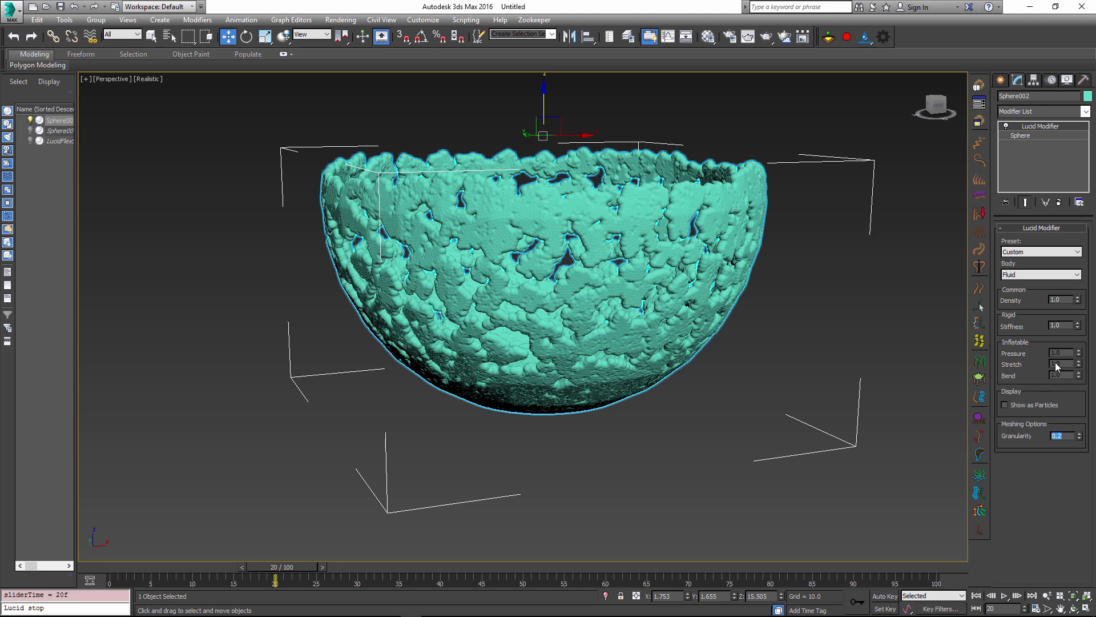
click(691, 473)
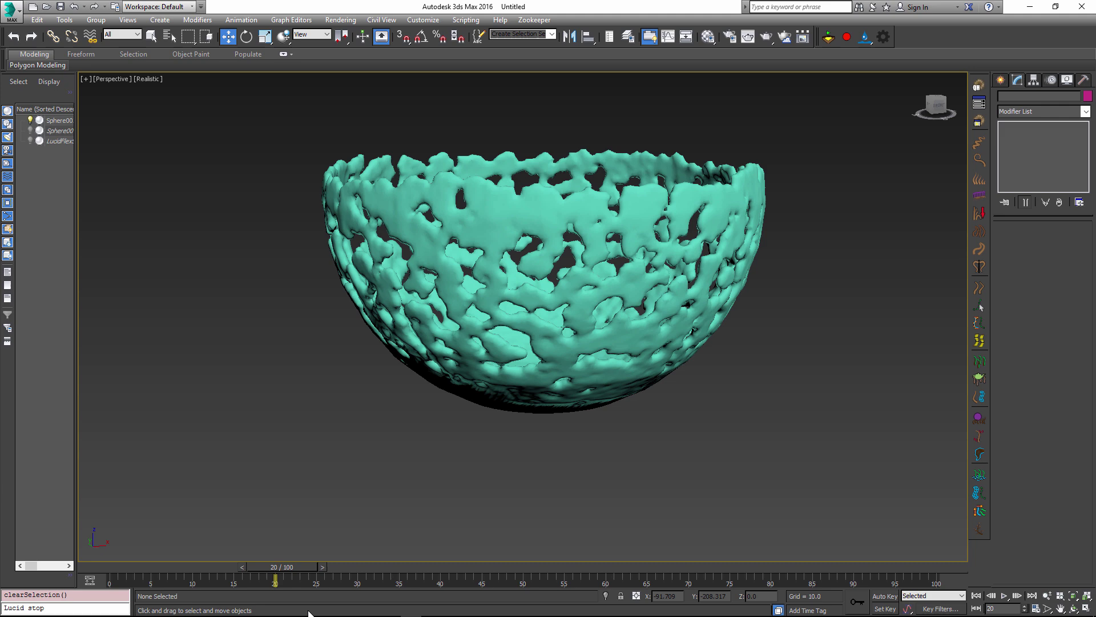
drag(298, 564, 101, 566)
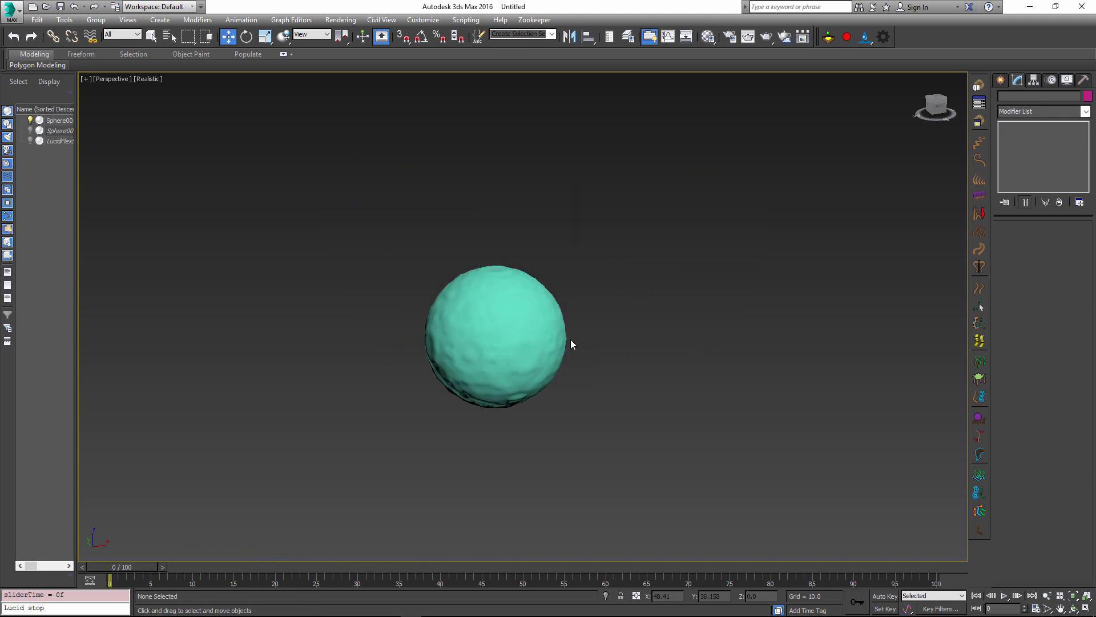
Create a new sphere and raise it above the fluid sphere.
click(538, 334)
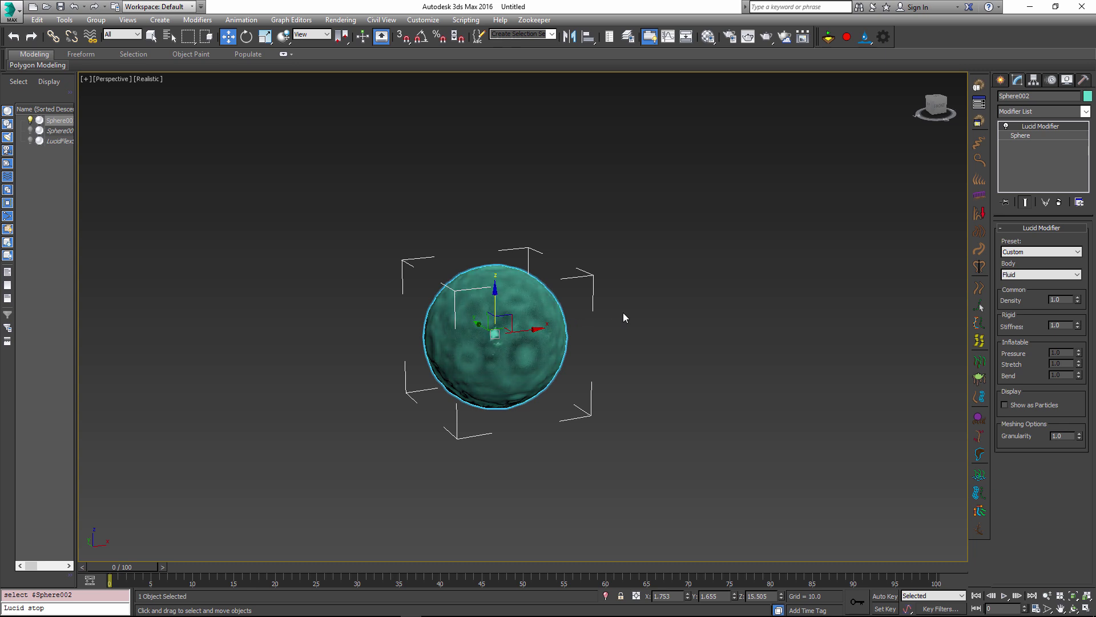
click(1002, 79)
click(1022, 164)
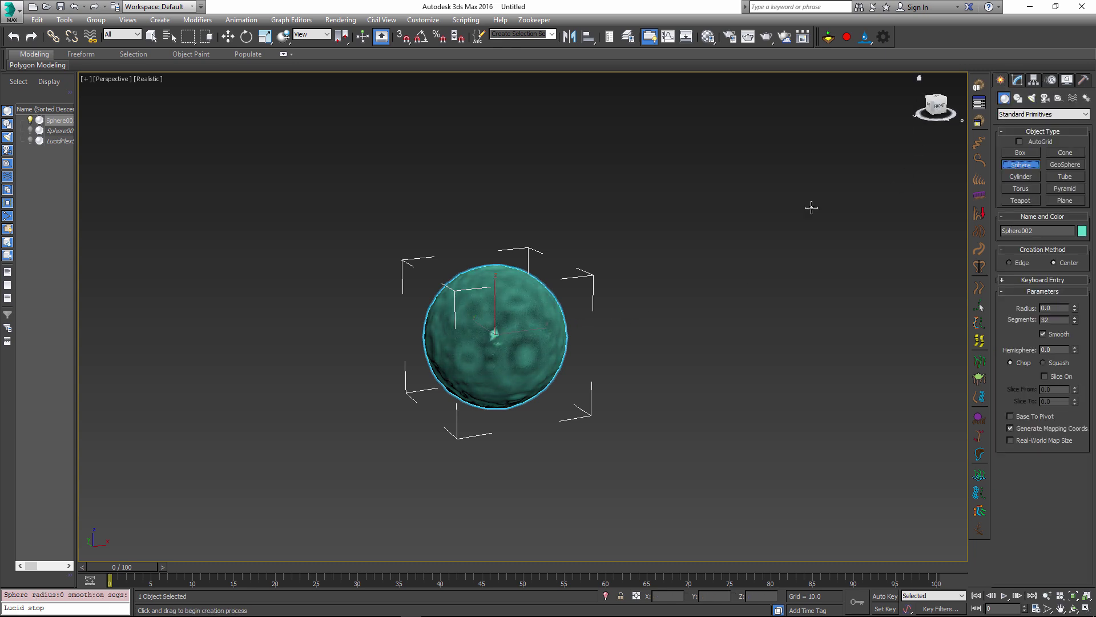
drag(491, 347, 535, 350)
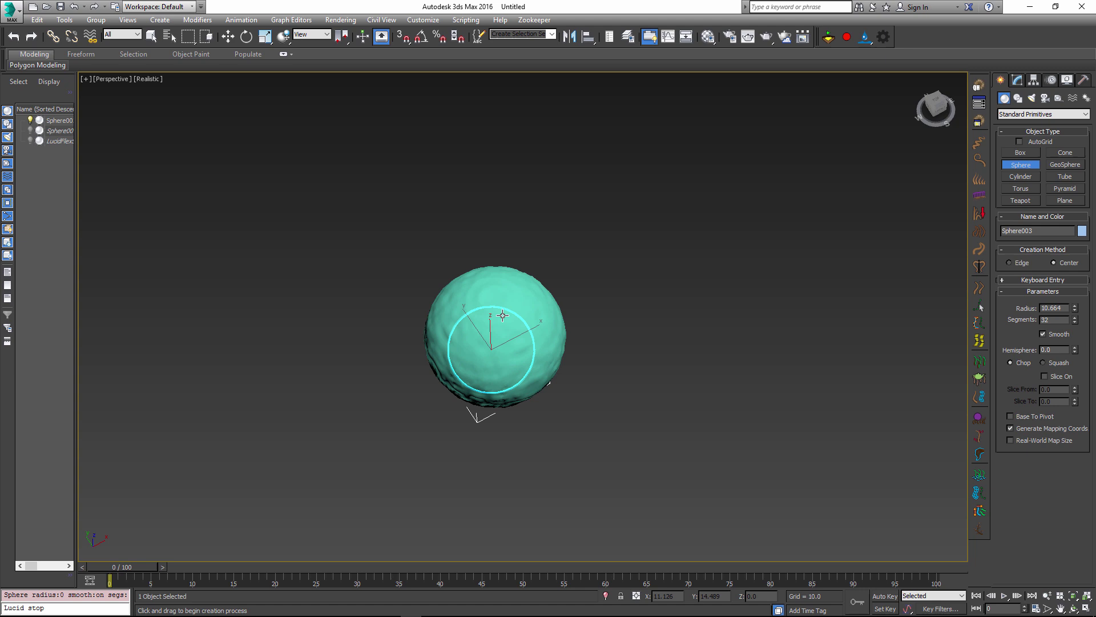
key(w)
drag(498, 290, 497, 72)
Copy Sphere002's Lucid Modifier and paste it instanced onto the new Sphere003.
click(491, 274)
click(1018, 81)
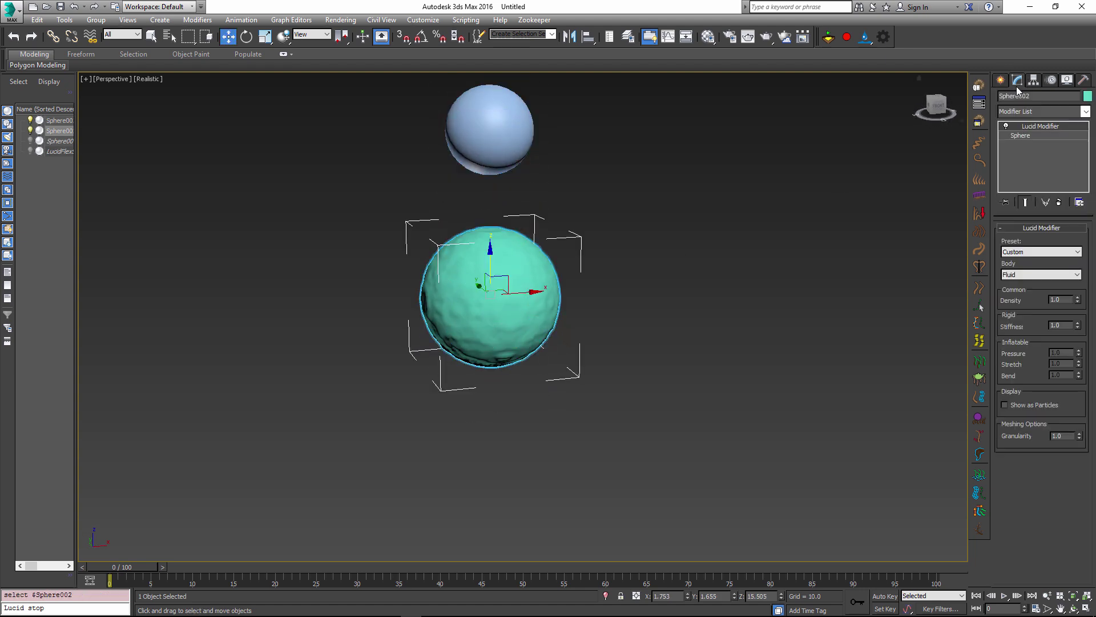
right_click(1033, 129)
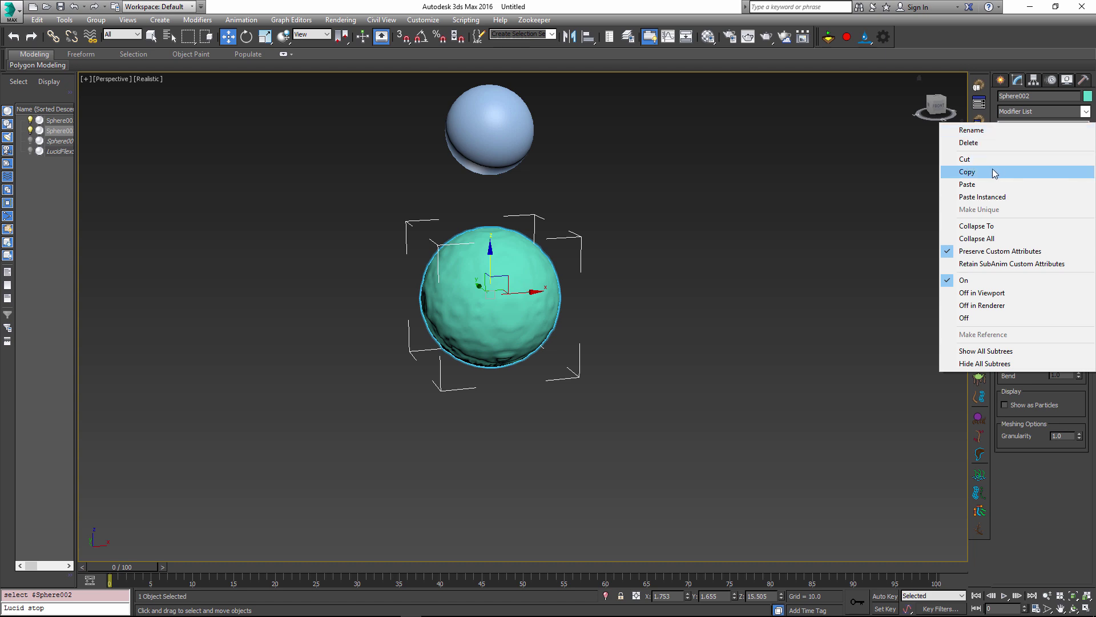
click(994, 171)
click(489, 128)
right_click(1031, 124)
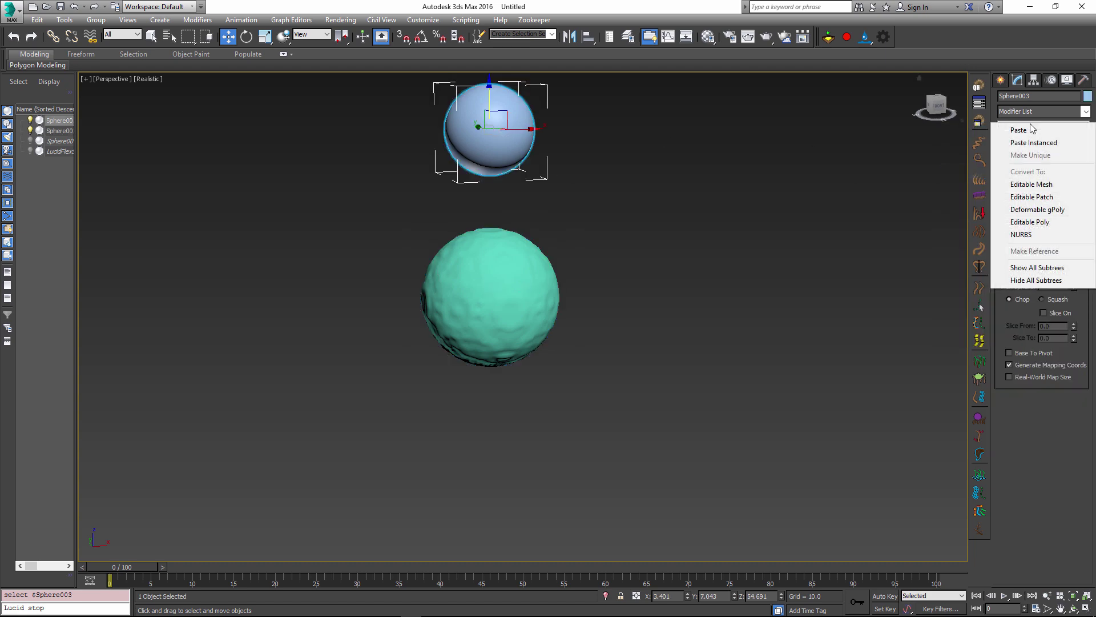
click(1027, 144)
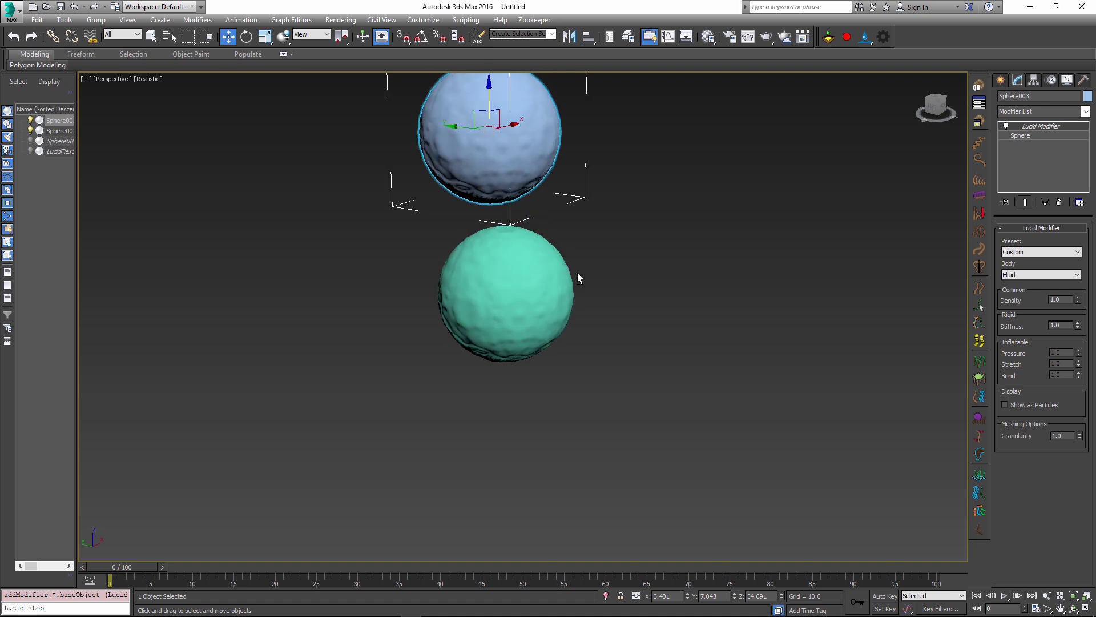
Run the two-sphere Lucid simulation, show the fluid as particles, and orbit to view the splash.
click(829, 37)
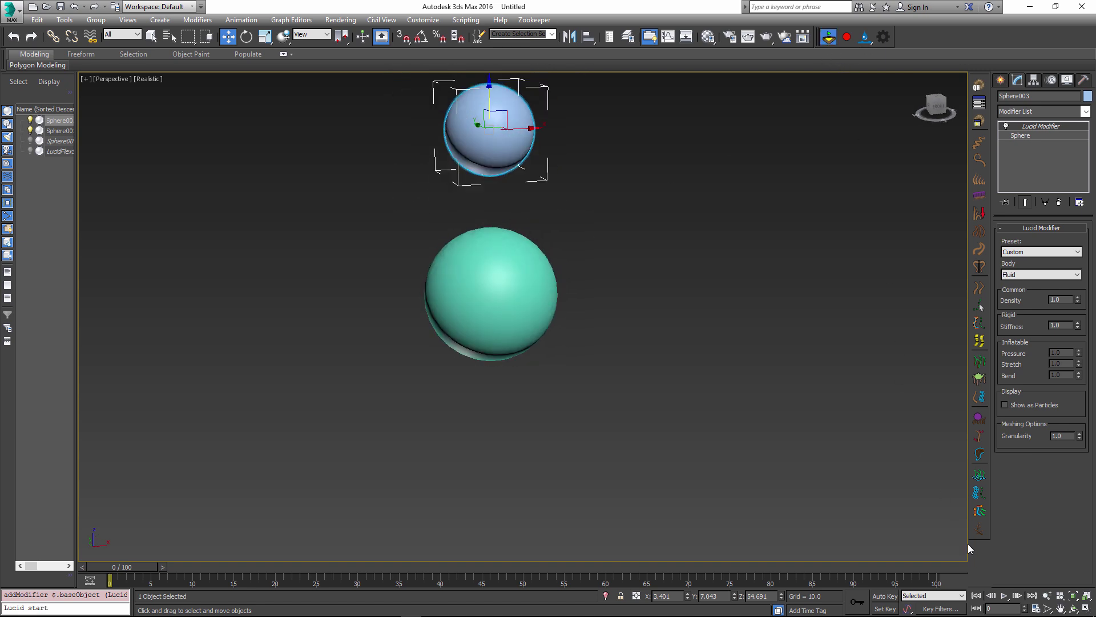
click(1004, 596)
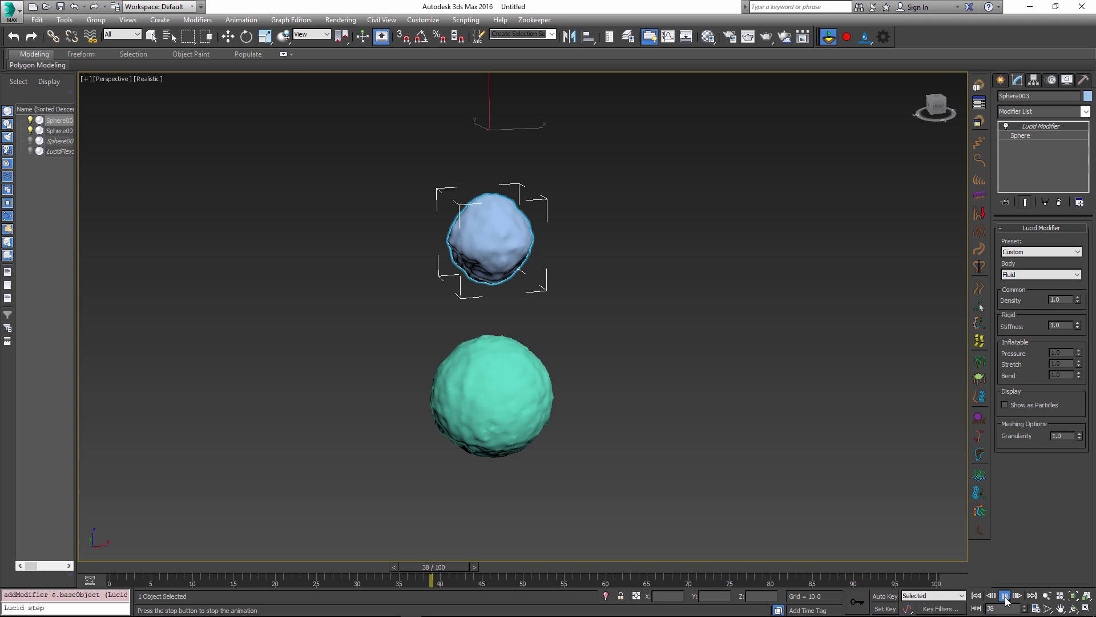
click(1017, 405)
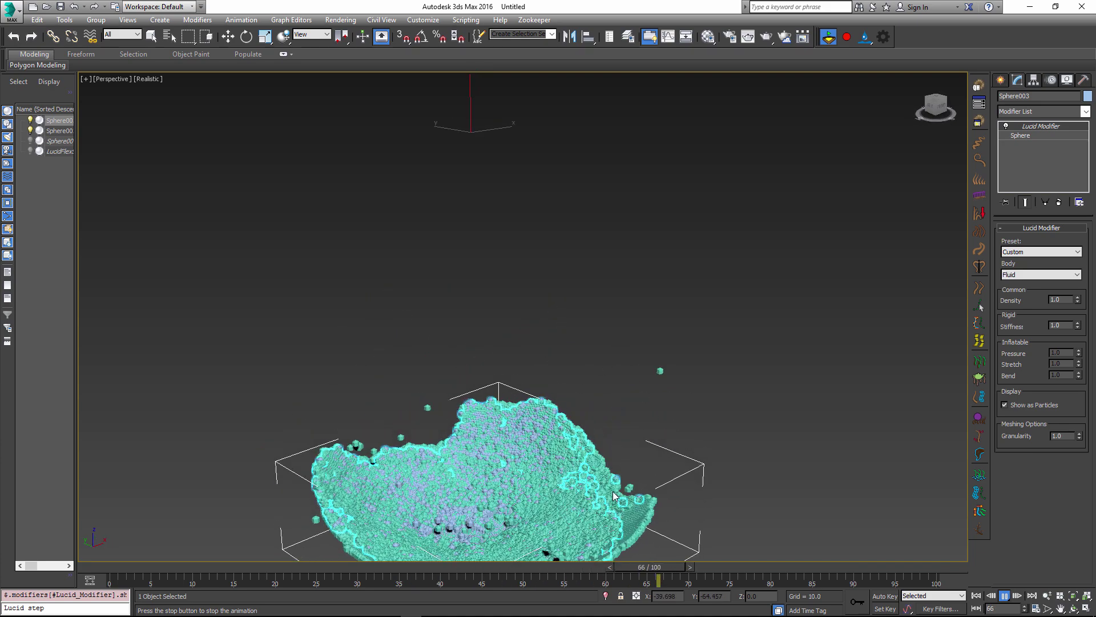
alt+middle_drag(571, 497, 468, 440)
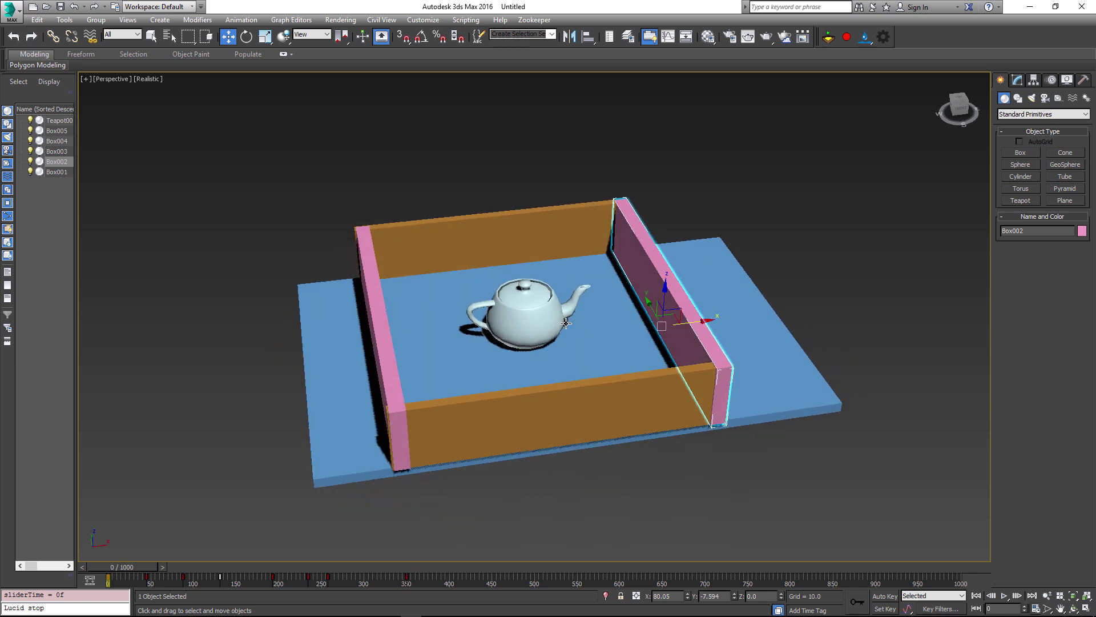
Apply the 'A' Lucid physics modifier to the four box walls.
ctrl+click(536, 226)
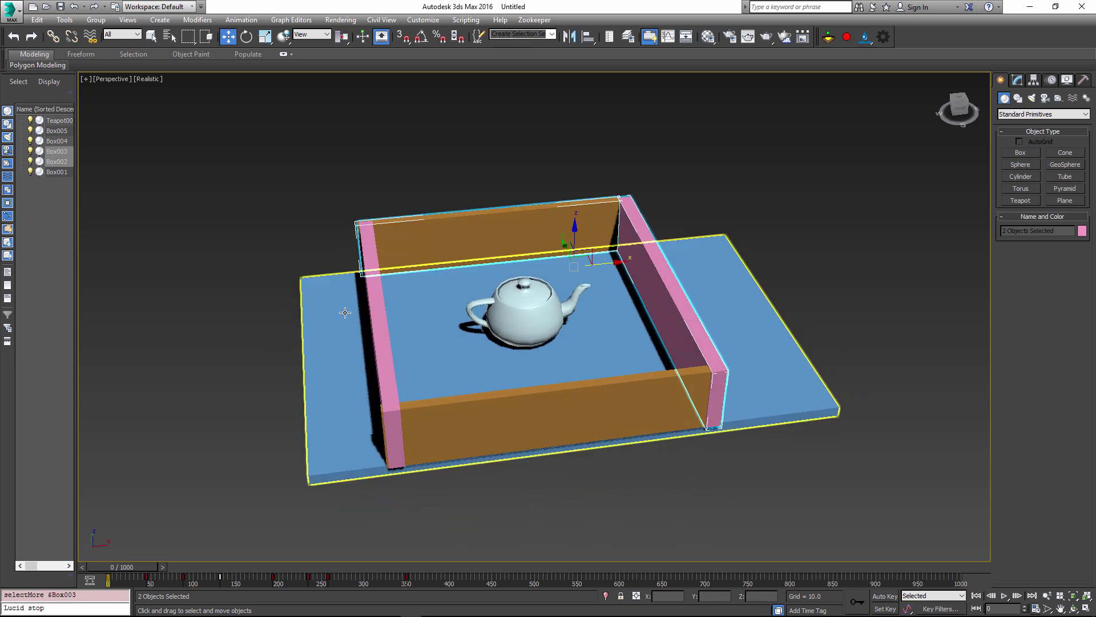
ctrl+click(385, 347)
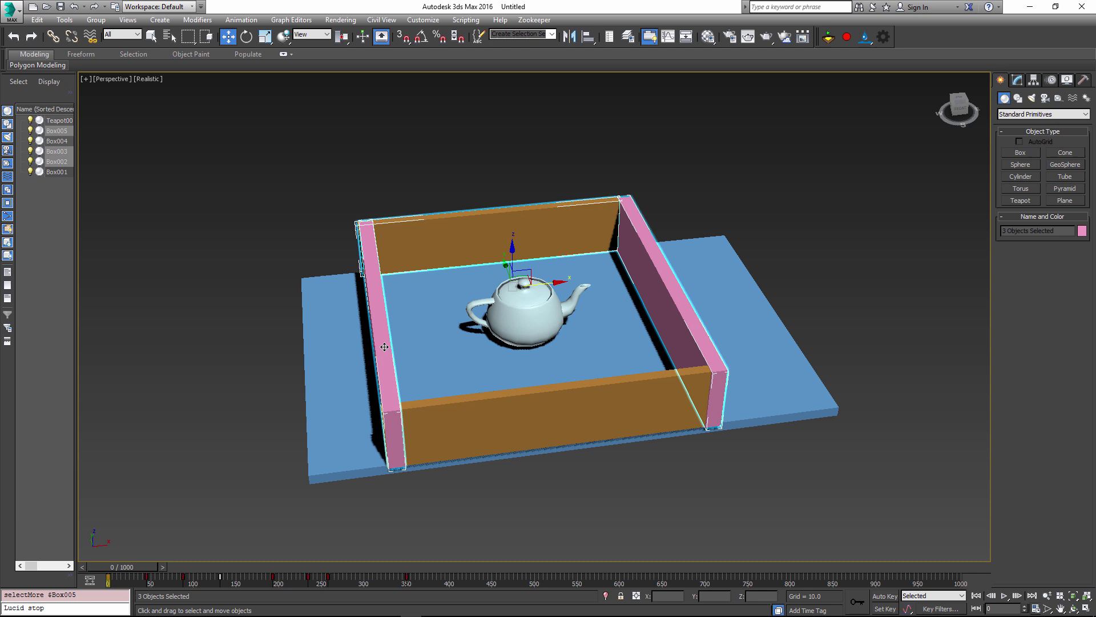
ctrl+click(612, 377)
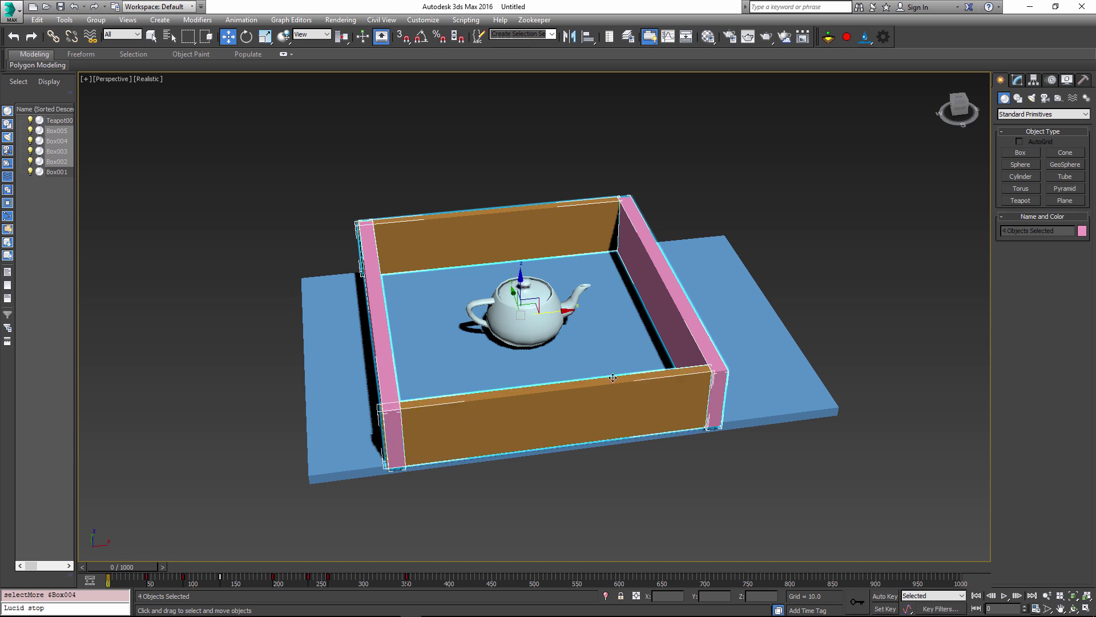
click(884, 38)
drag(865, 38, 867, 222)
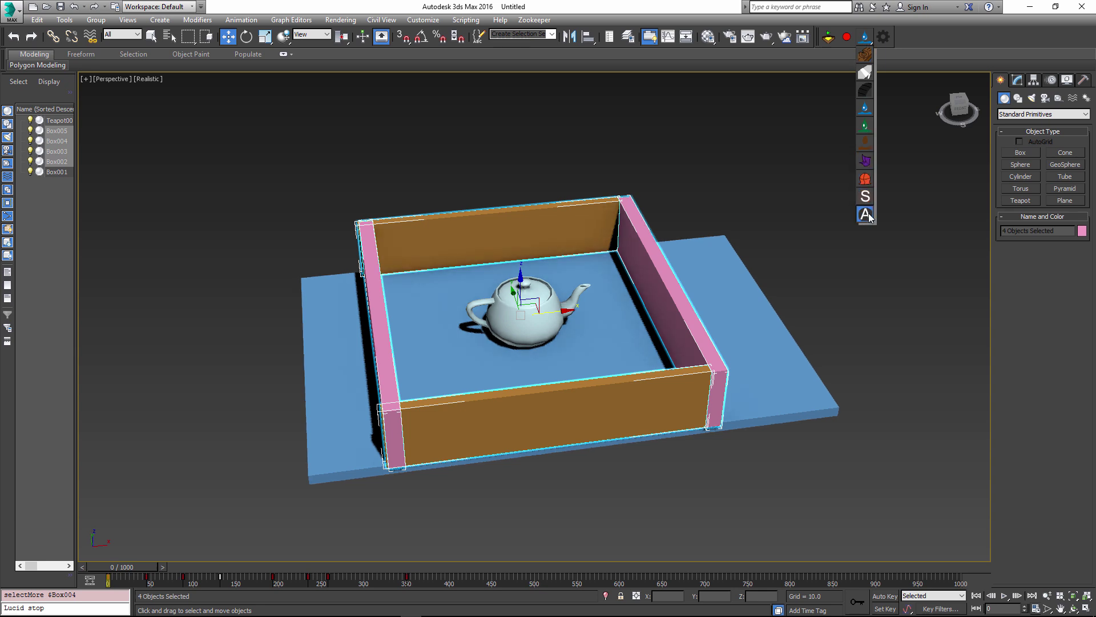
drag(868, 215, 869, 215)
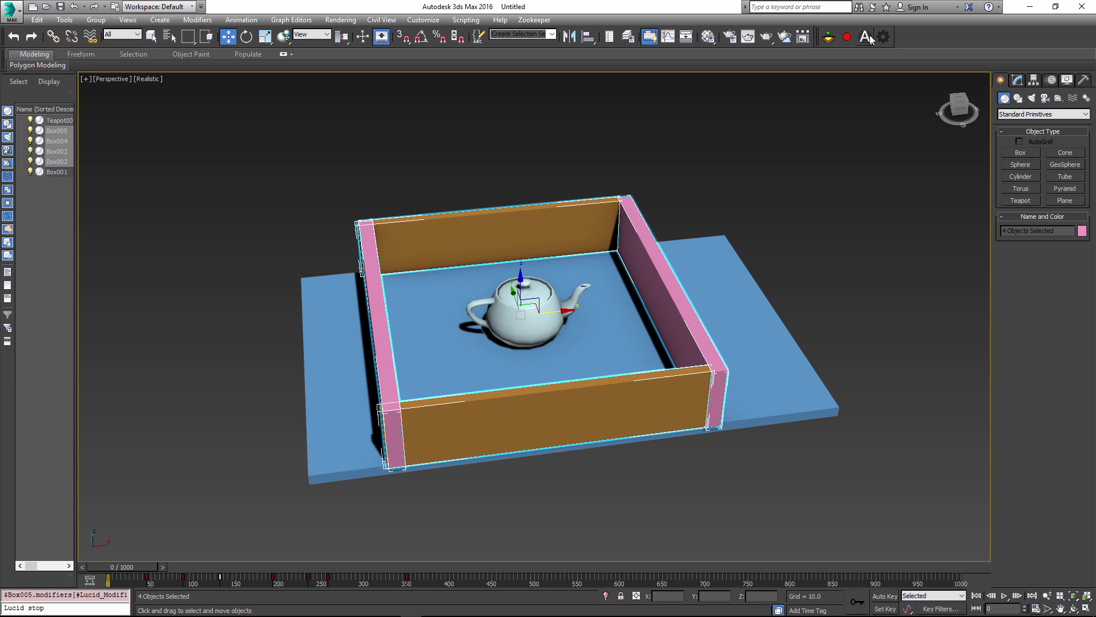
Apply the 'S' Lucid modifier to the blue base plane and select Teapot001.
click(756, 329)
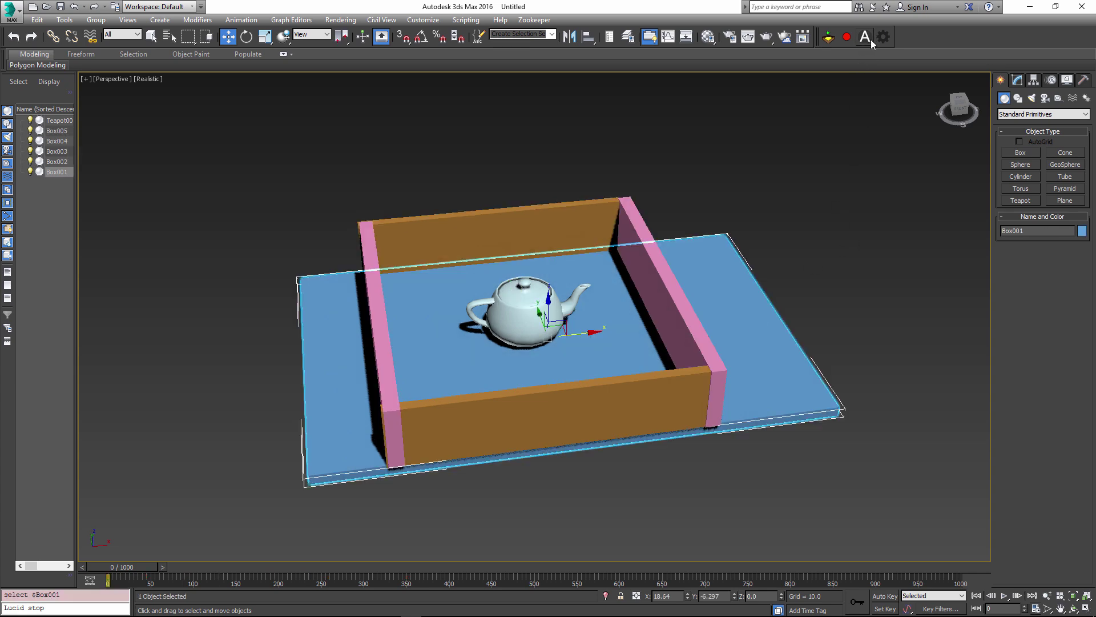
drag(871, 40, 869, 191)
click(534, 295)
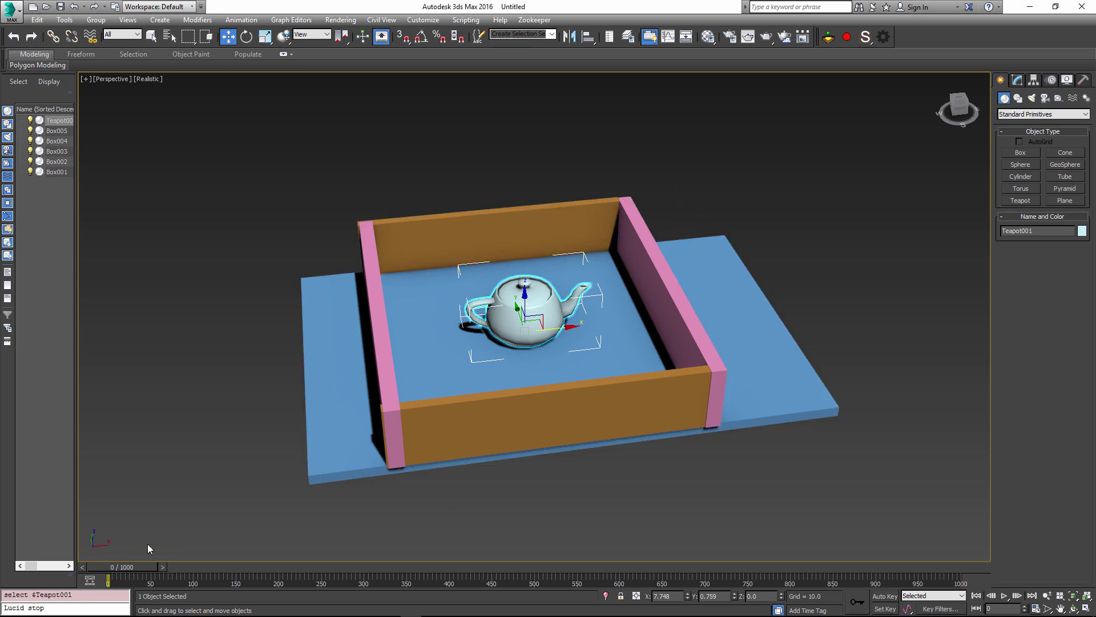
Make Teapot001 a Lucid fluid body displayed as a mesh rather than particles.
mouse_move(117, 565)
mouse_down()
mouse_move(371, 568)
mouse_move(163, 580)
mouse_move(245, 568)
mouse_move(107, 566)
mouse_up()
key(w)
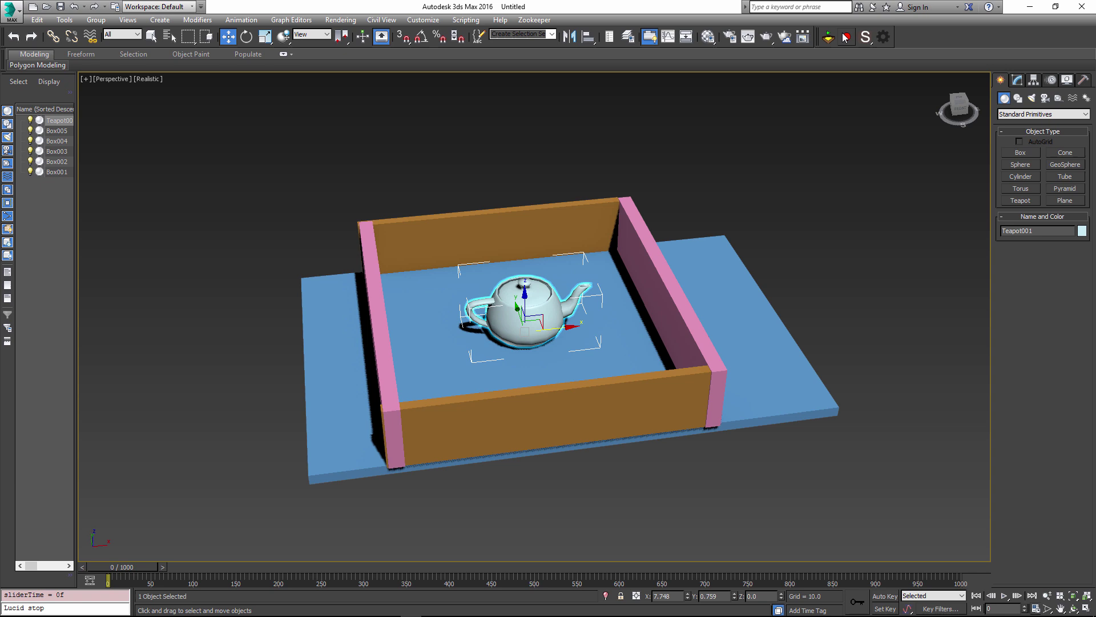
drag(869, 40, 868, 112)
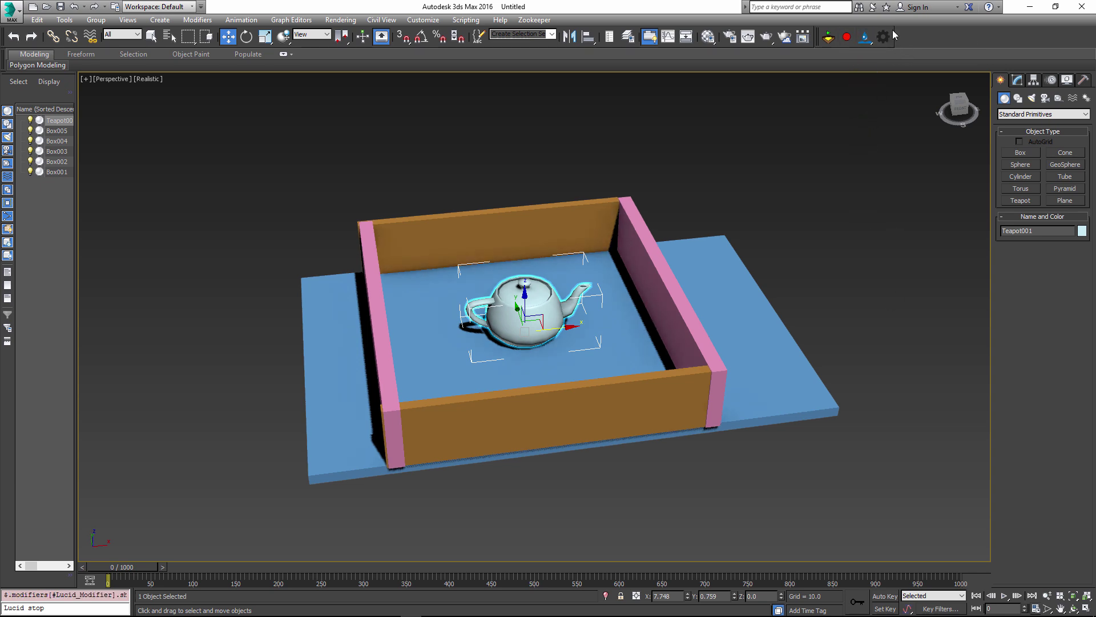
click(1017, 81)
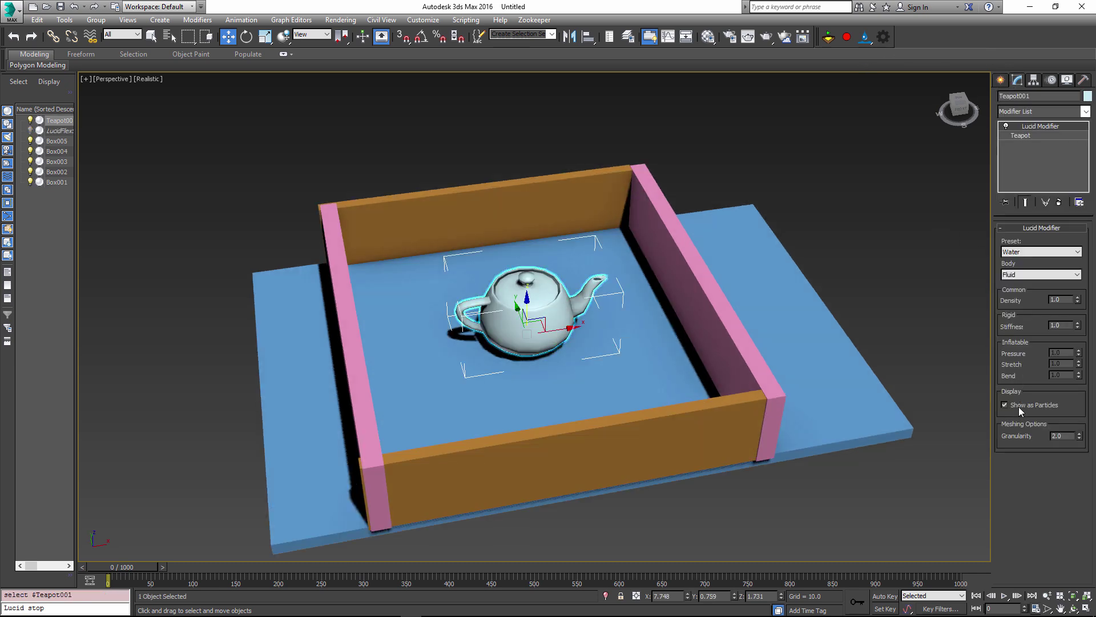
click(1018, 406)
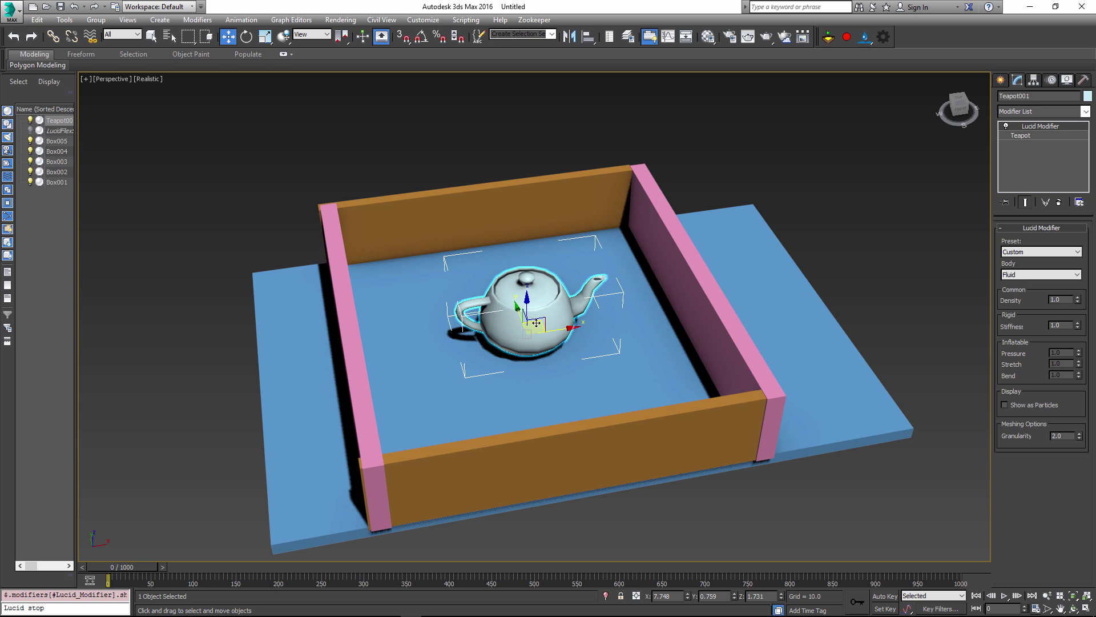
Edit the Flex Settings resolution, turn Lucid on and play the teapot splash between the walls.
click(885, 38)
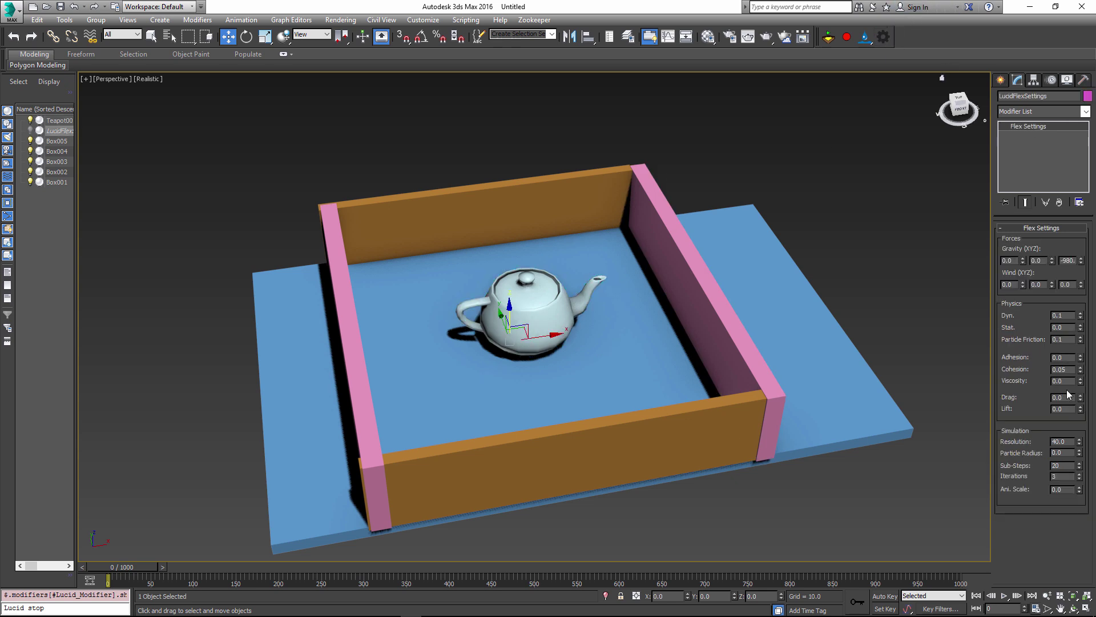
double_click(1066, 441)
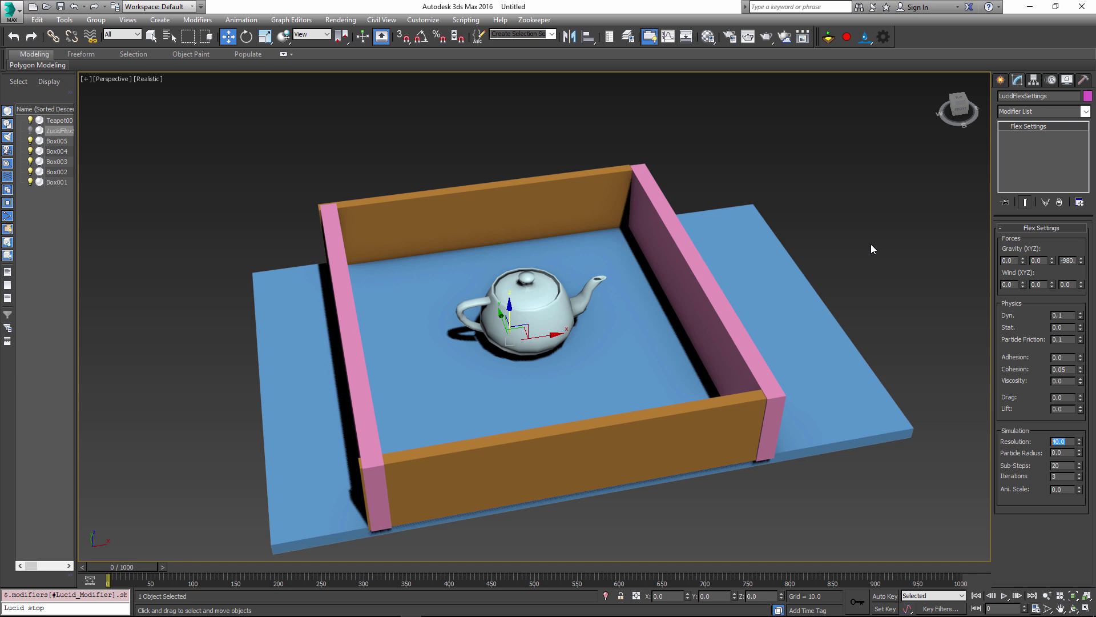
click(828, 39)
click(1004, 596)
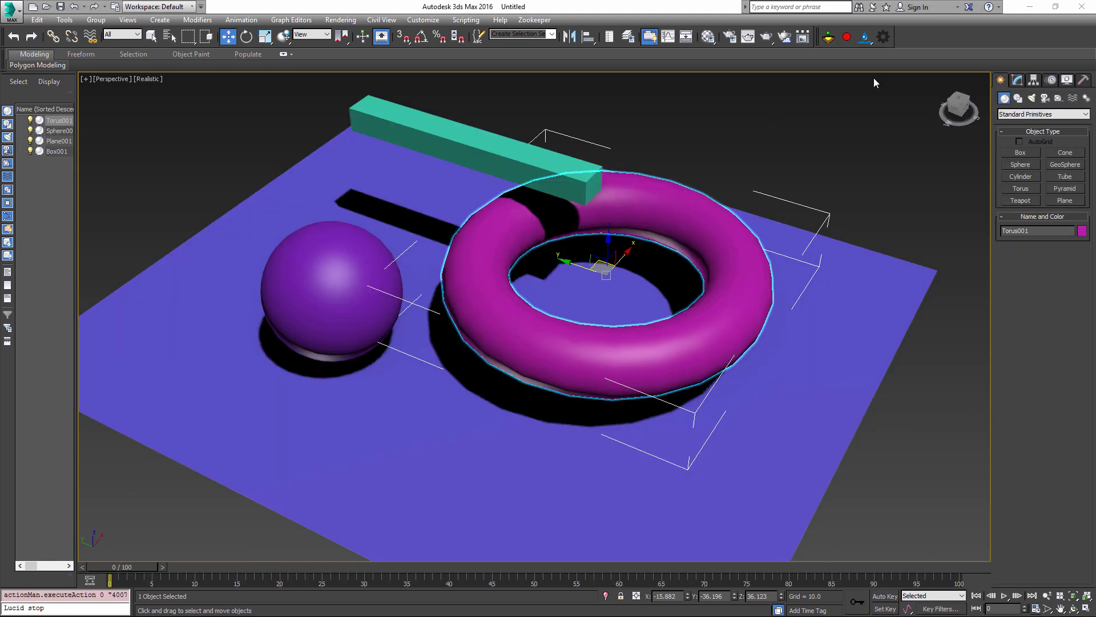
Give the torus a Lucid modifier and make the teal box a Lucid cloth body.
click(865, 37)
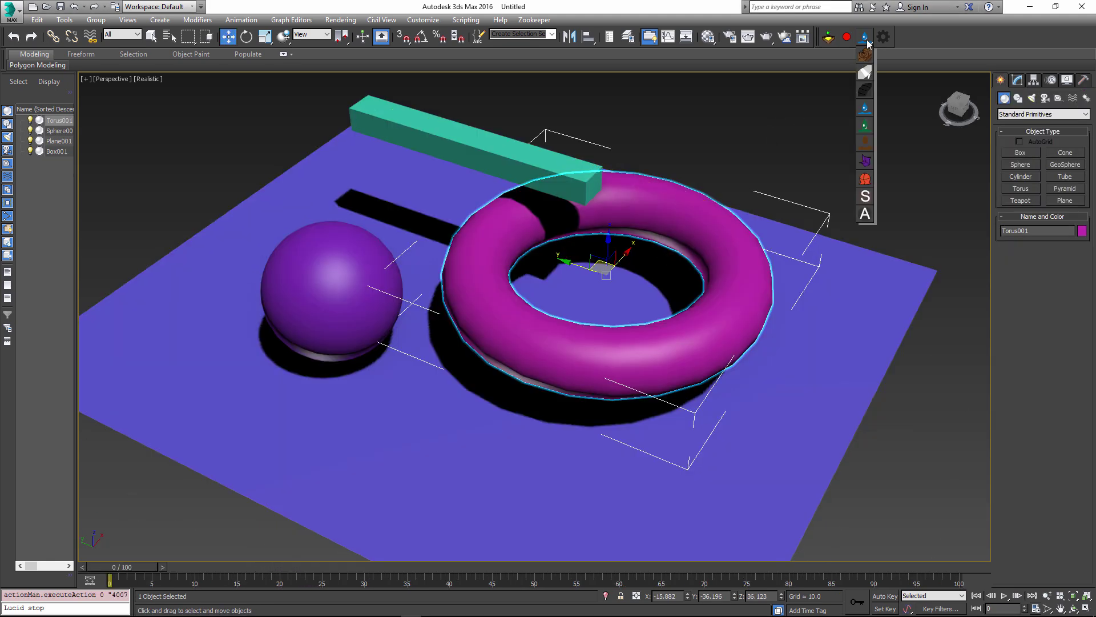
click(866, 179)
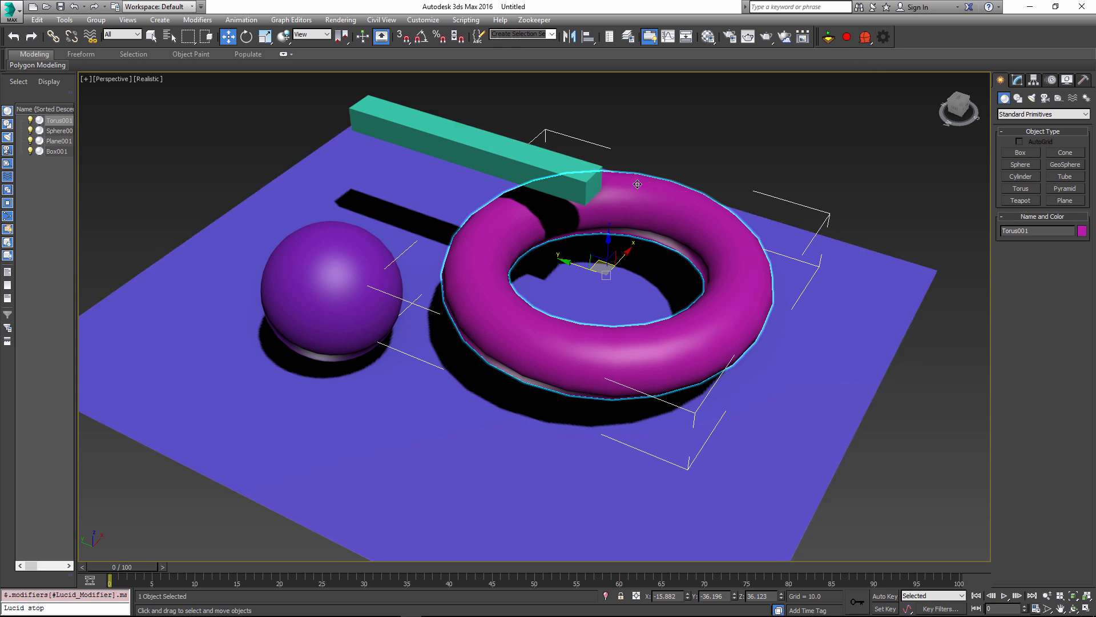
click(470, 143)
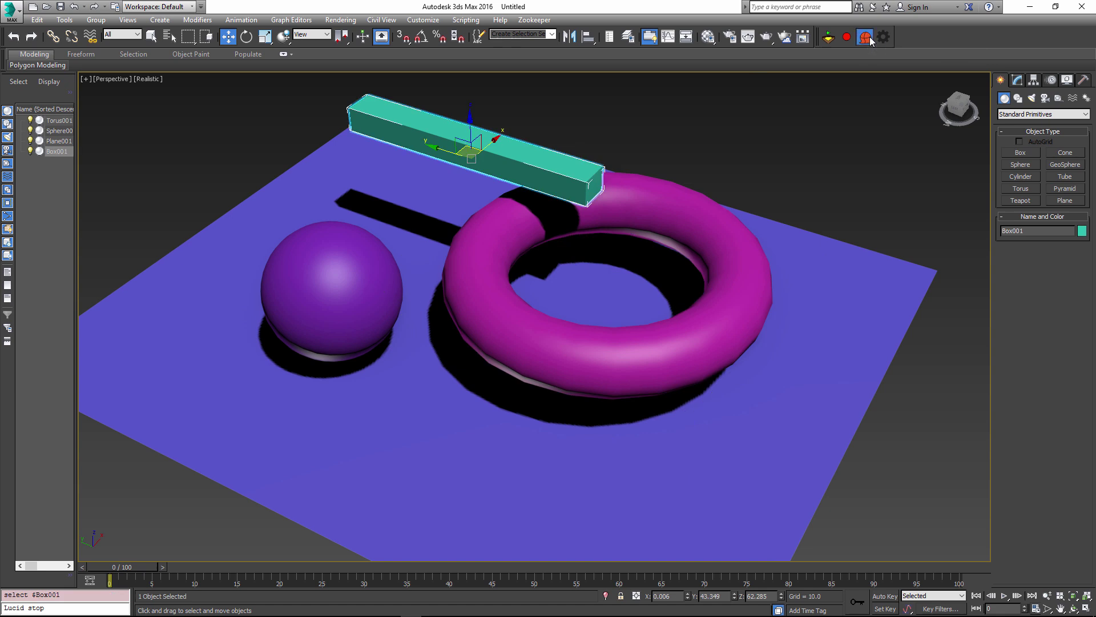
drag(865, 37, 871, 98)
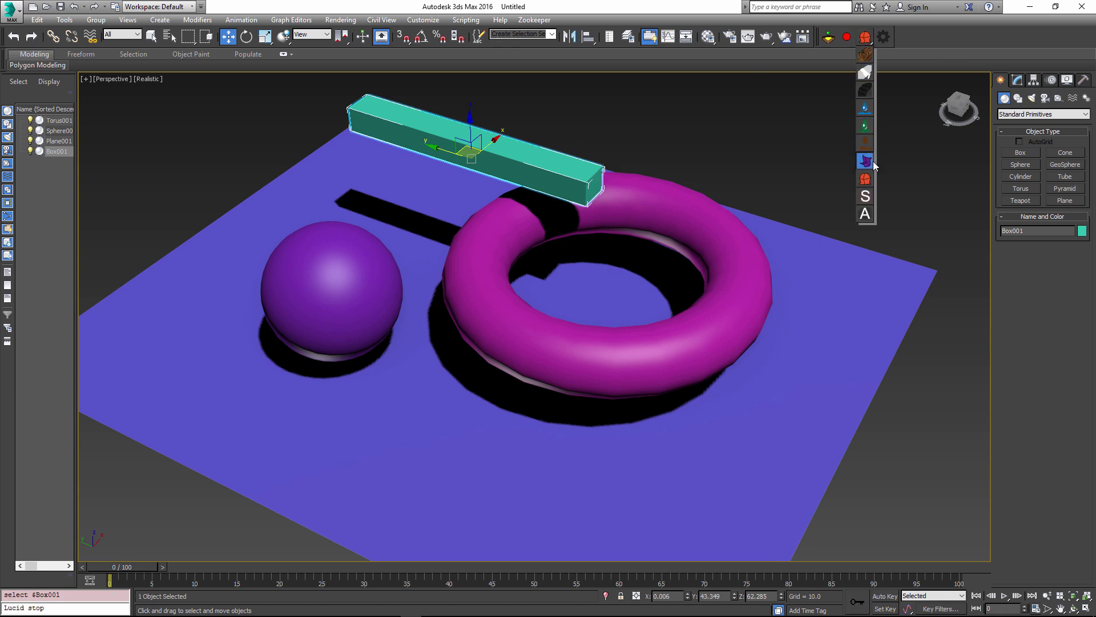
drag(872, 161, 872, 160)
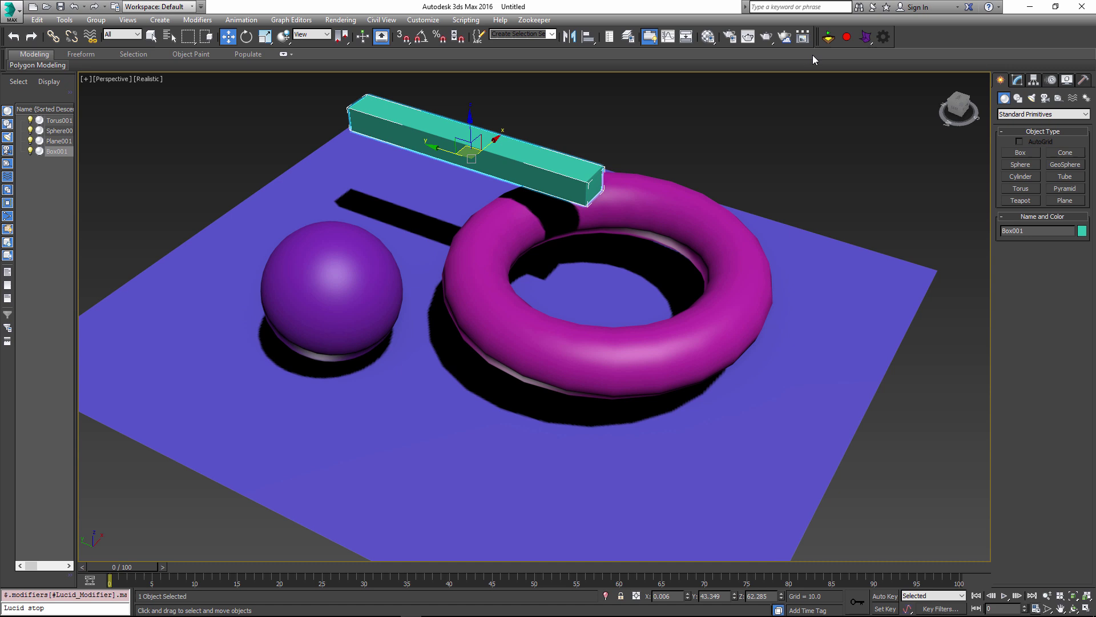
Add Lucid modifiers to the purple sphere and, with 'S', the ground plane.
click(366, 332)
drag(864, 38, 868, 91)
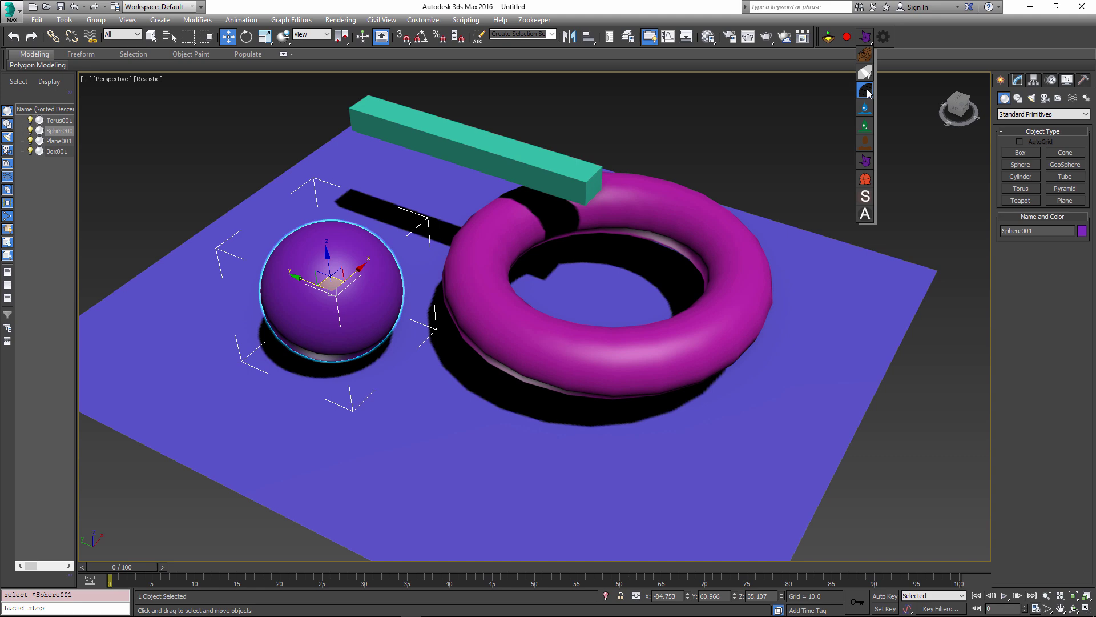
drag(867, 90, 866, 90)
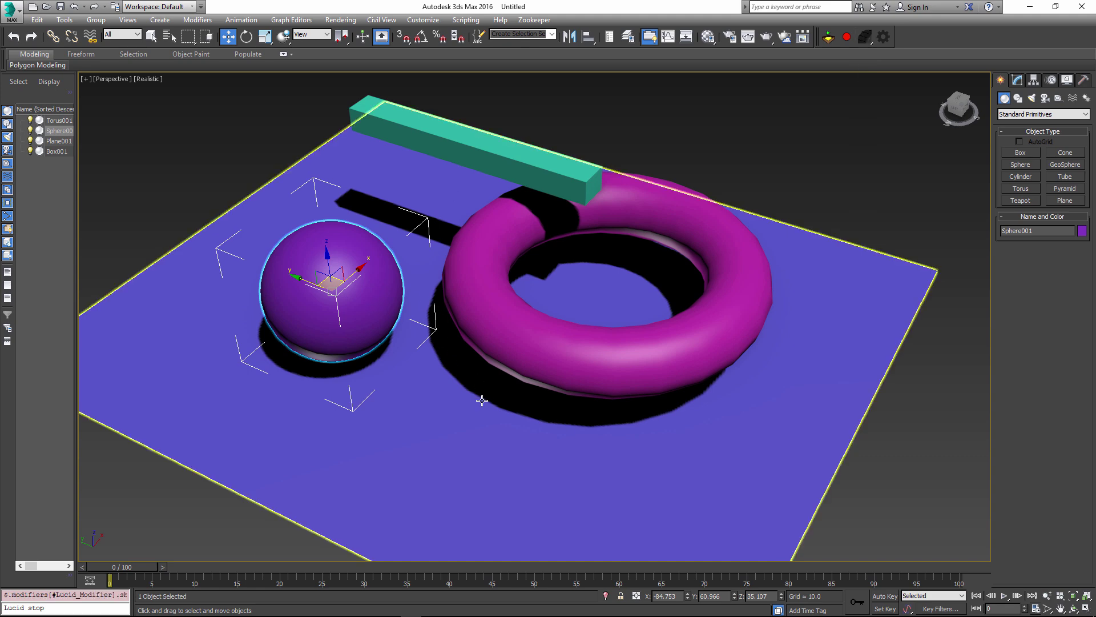
alt+middle_drag(482, 400, 515, 422)
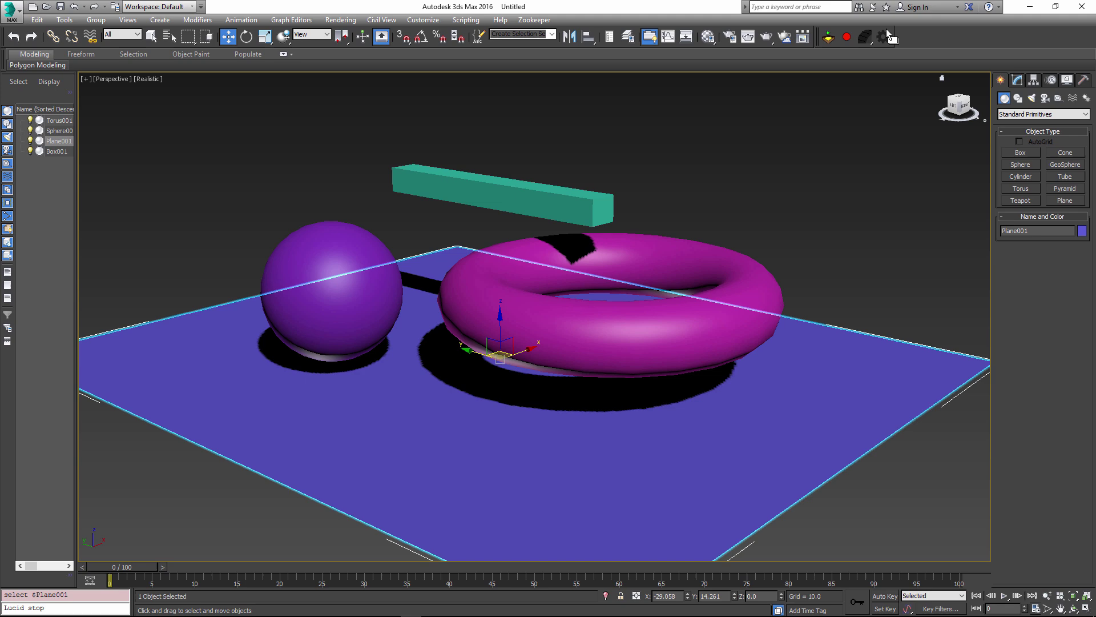
drag(865, 37, 866, 197)
alt+middle_drag(661, 318, 743, 240)
Play the colliding-bodies simulation to frame 95, then display the cloth box as particles.
click(828, 37)
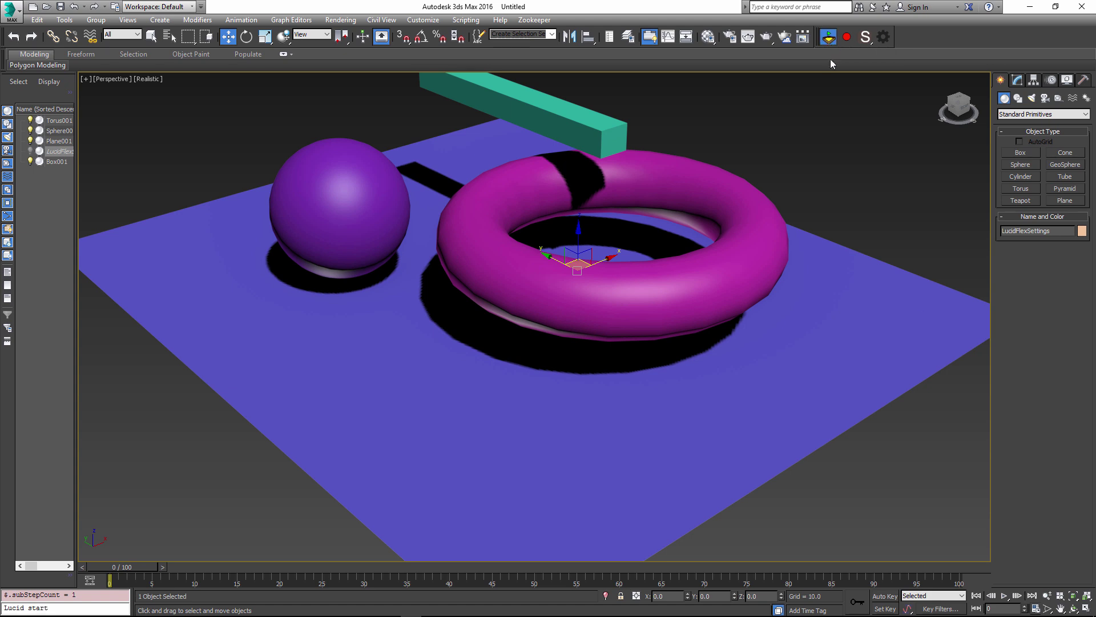
click(1005, 598)
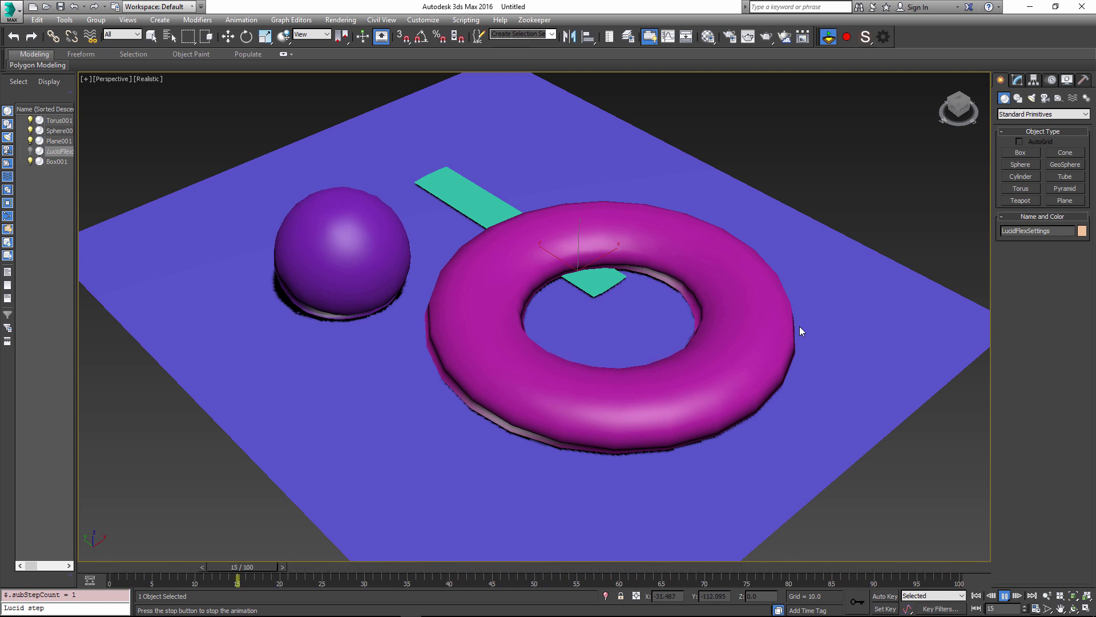
click(1003, 598)
click(484, 201)
key(w)
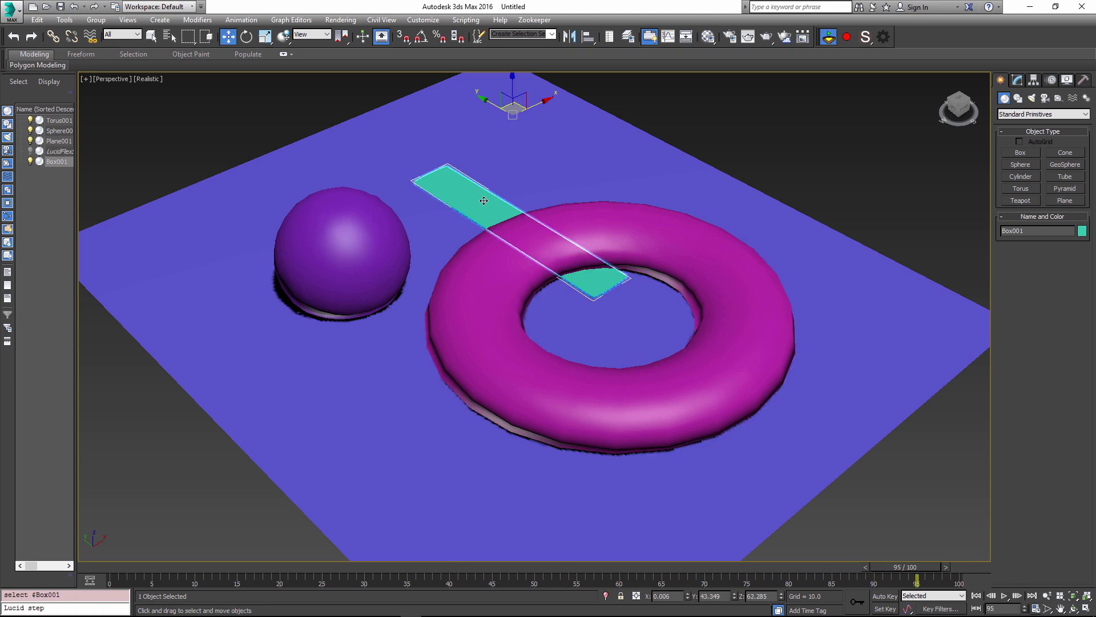
click(1017, 80)
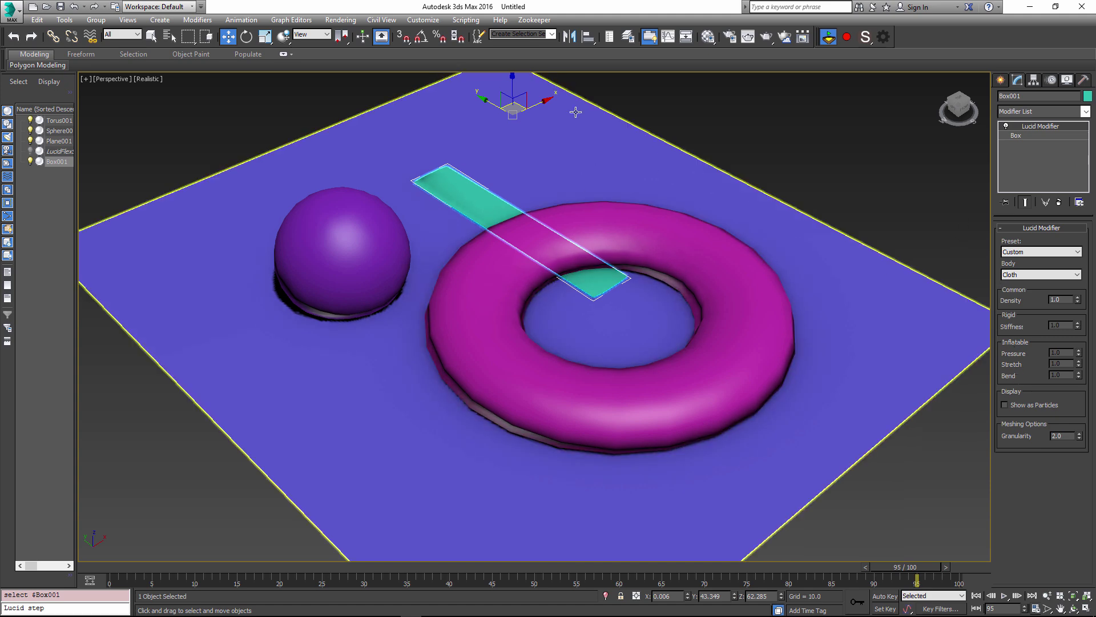
click(1019, 404)
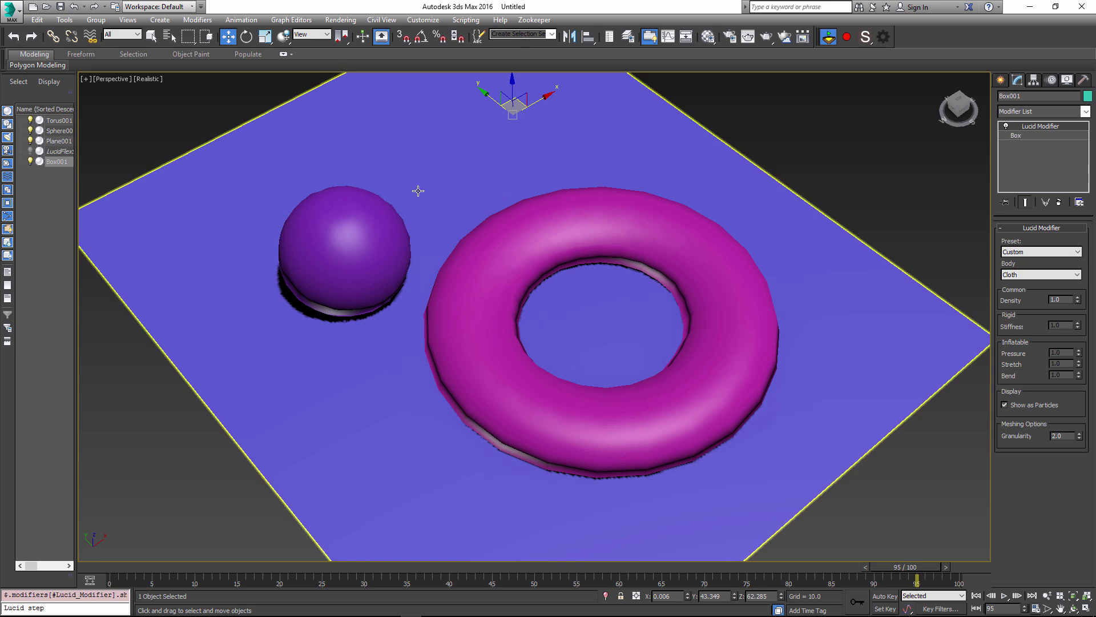
scroll(494, 203, up, 5)
scroll(644, 203, down, 5)
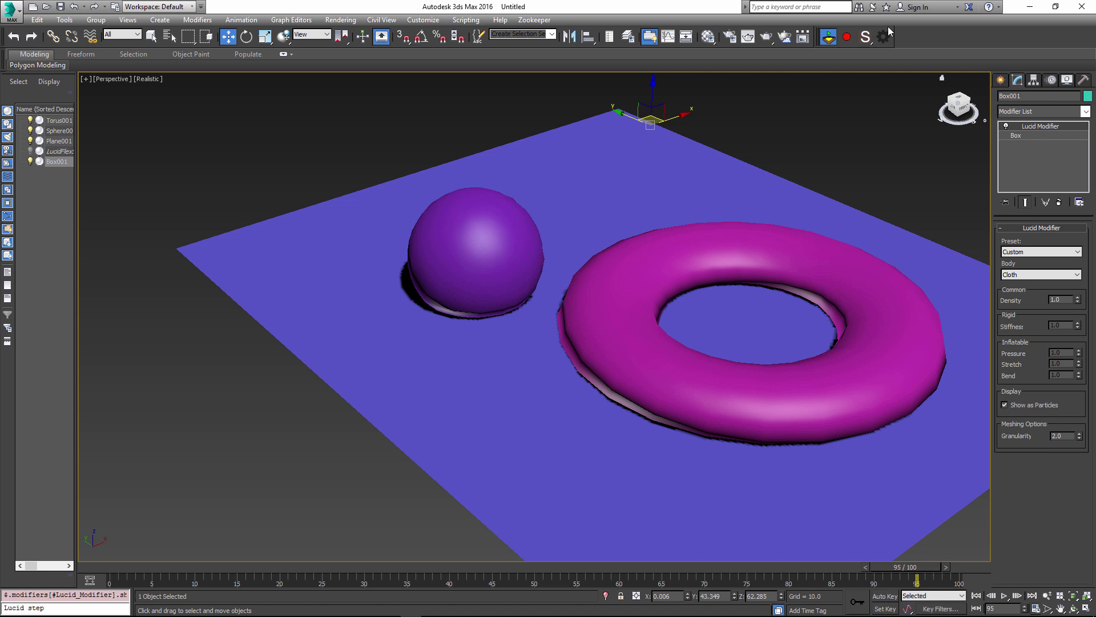
Reset Lucid and set the Flex Settings Particle Radius to 3.
click(829, 38)
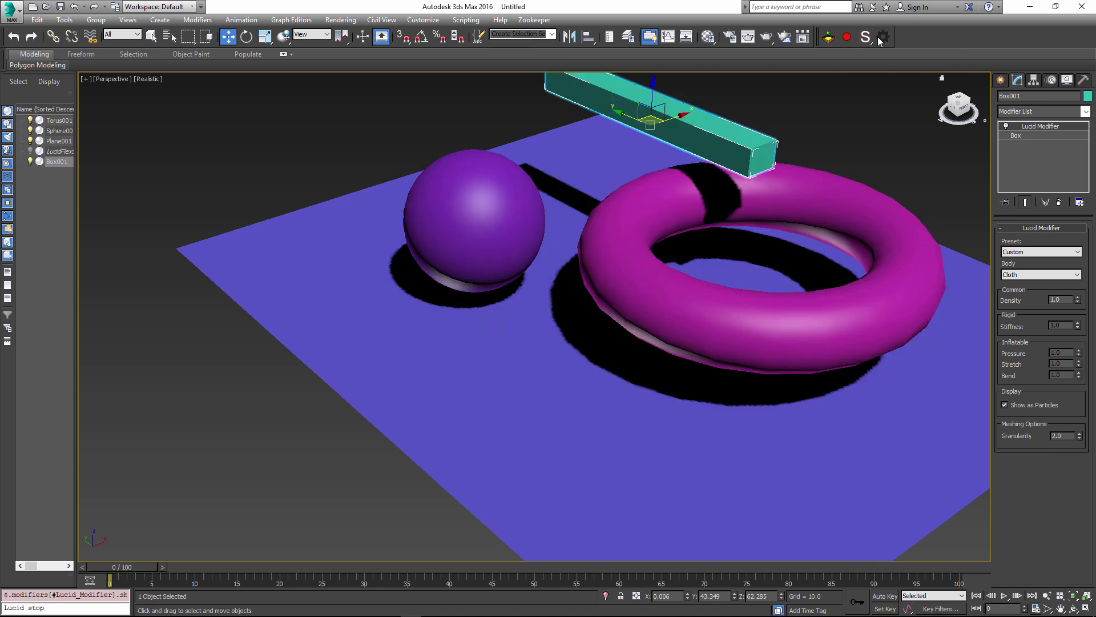
click(884, 38)
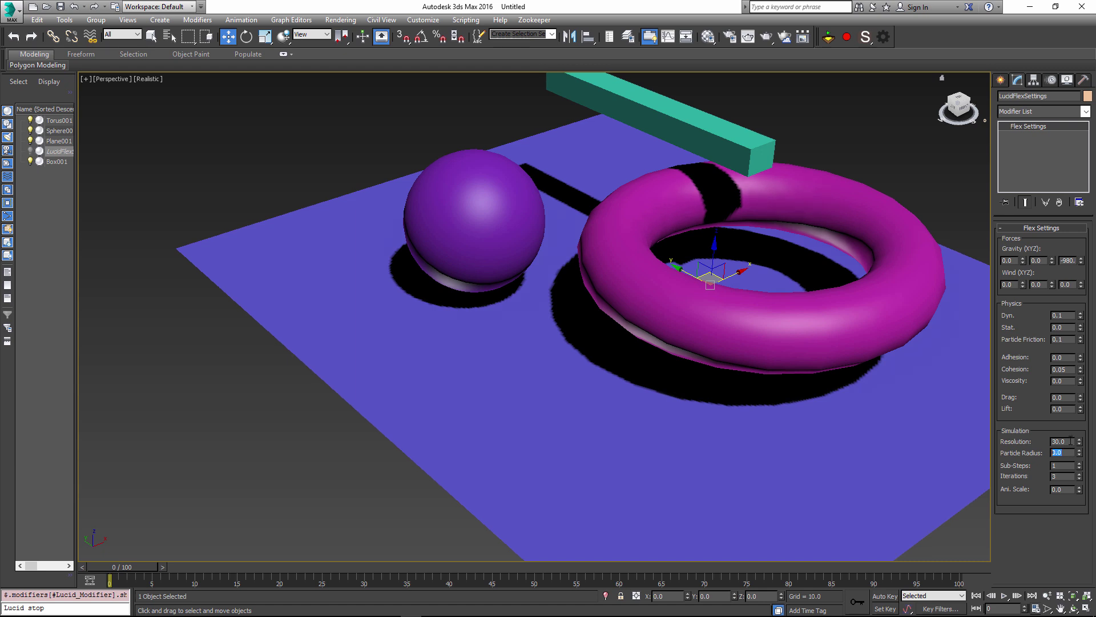
text(3)
key(Return)
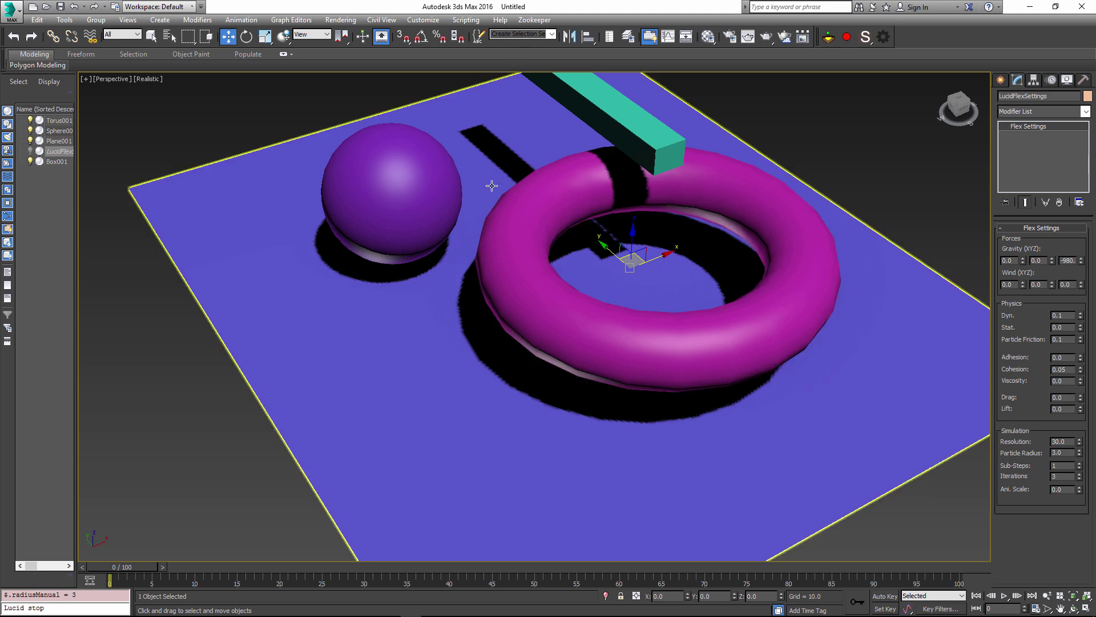
Display the torus and sphere as particles, rerun the simulation and orbit to inspect it.
click(552, 256)
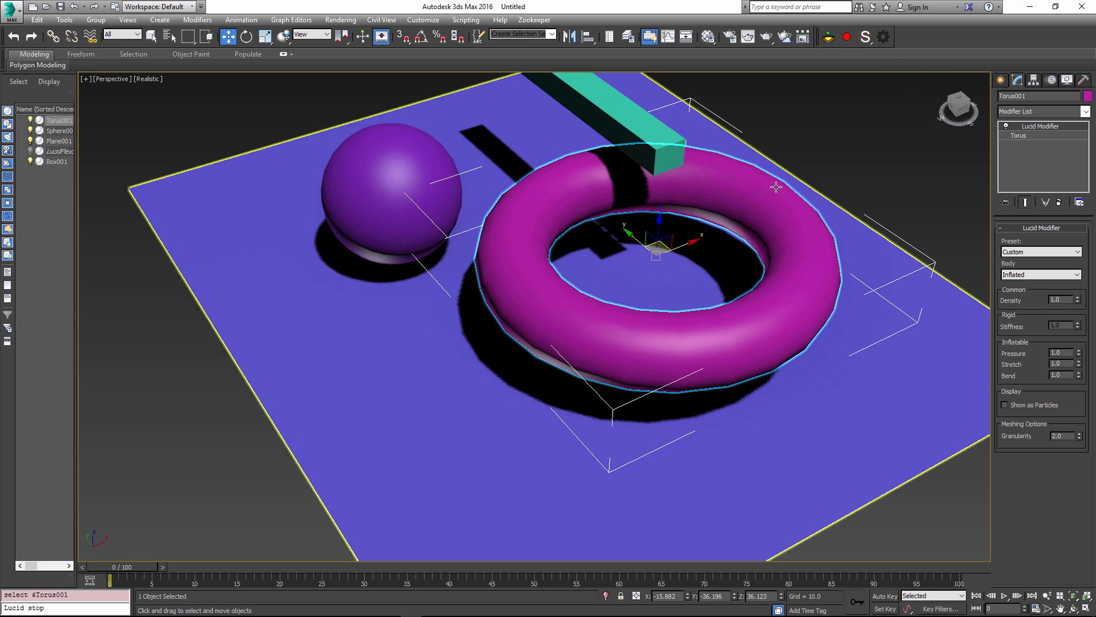
click(1018, 406)
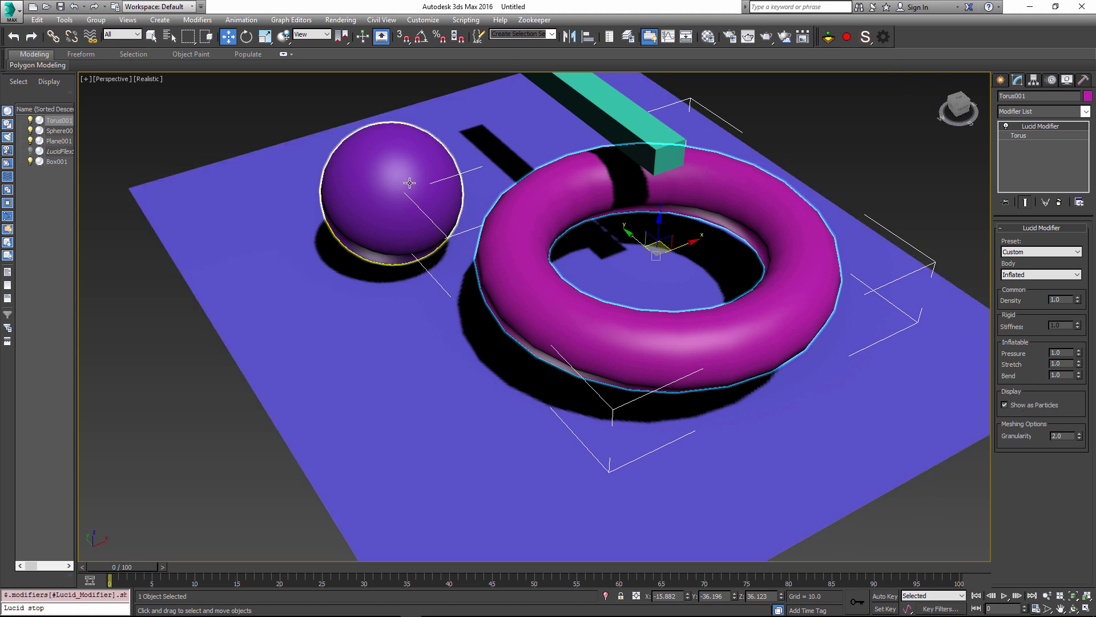
click(408, 182)
click(1020, 404)
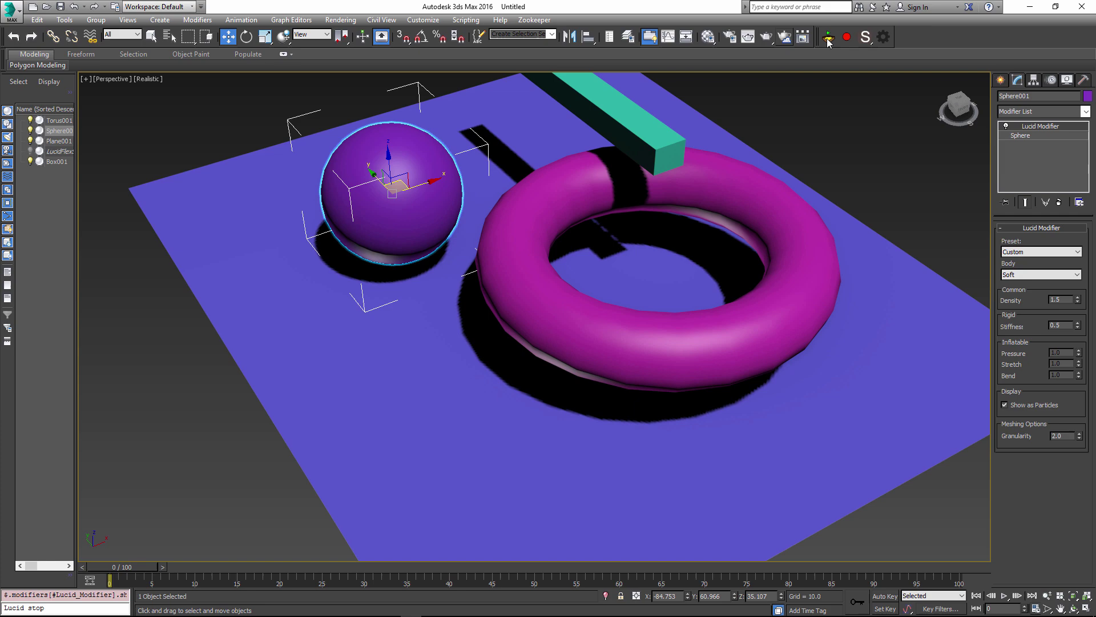
click(828, 37)
click(1003, 596)
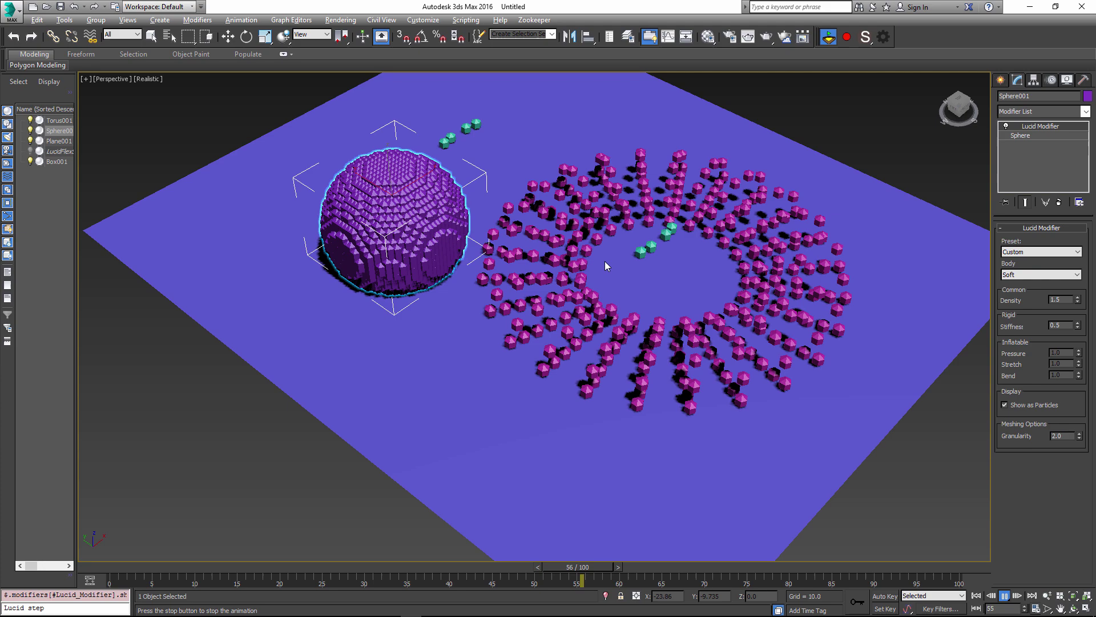
alt+middle_drag(605, 261, 584, 173)
alt+middle_drag(542, 326, 495, 325)
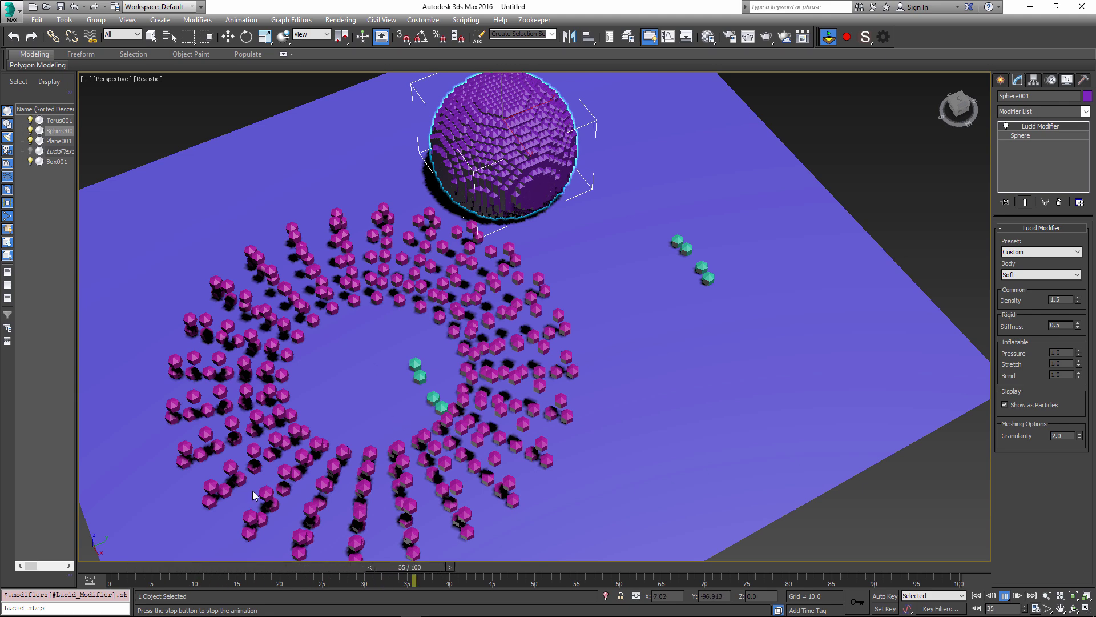
Stop and reset Lucid, then set the teal box's segments to 10 in wireframe view.
click(1005, 596)
key(w)
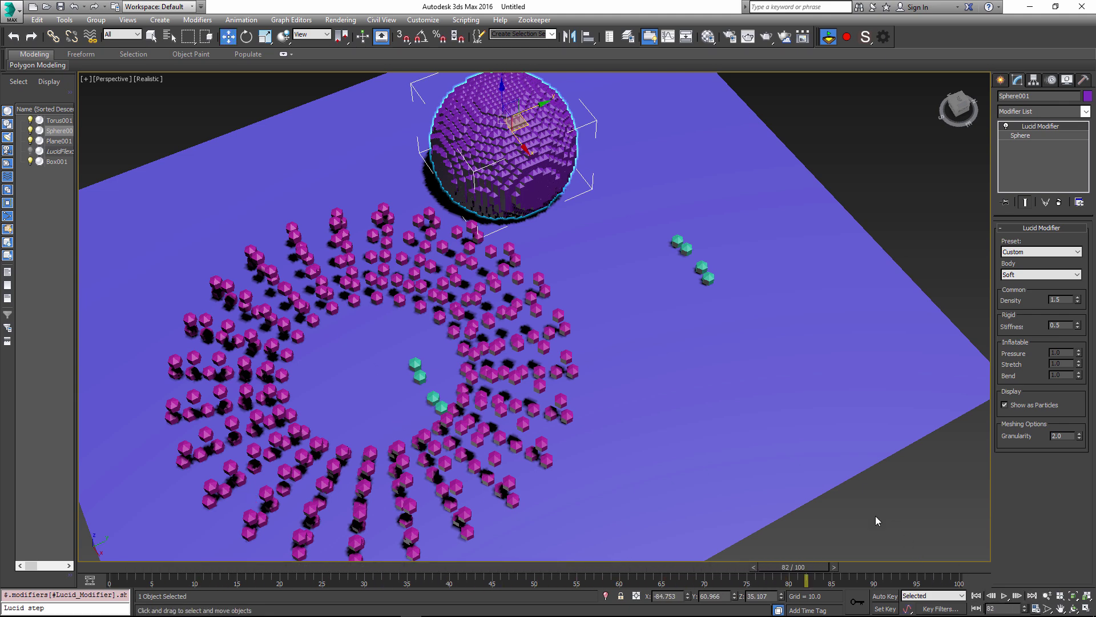
click(684, 250)
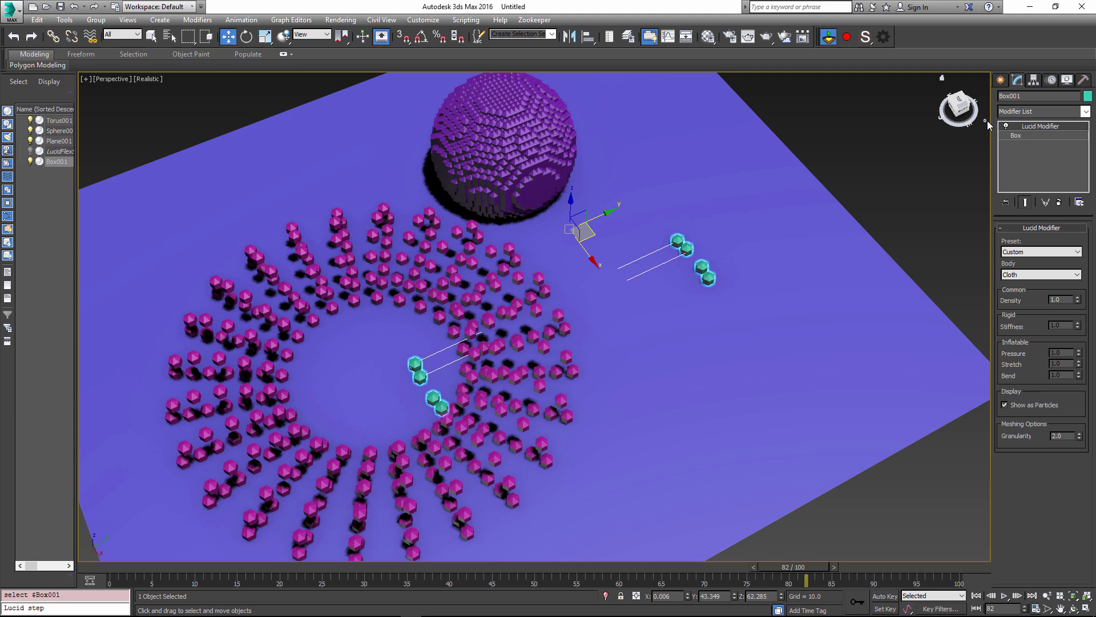
click(1014, 135)
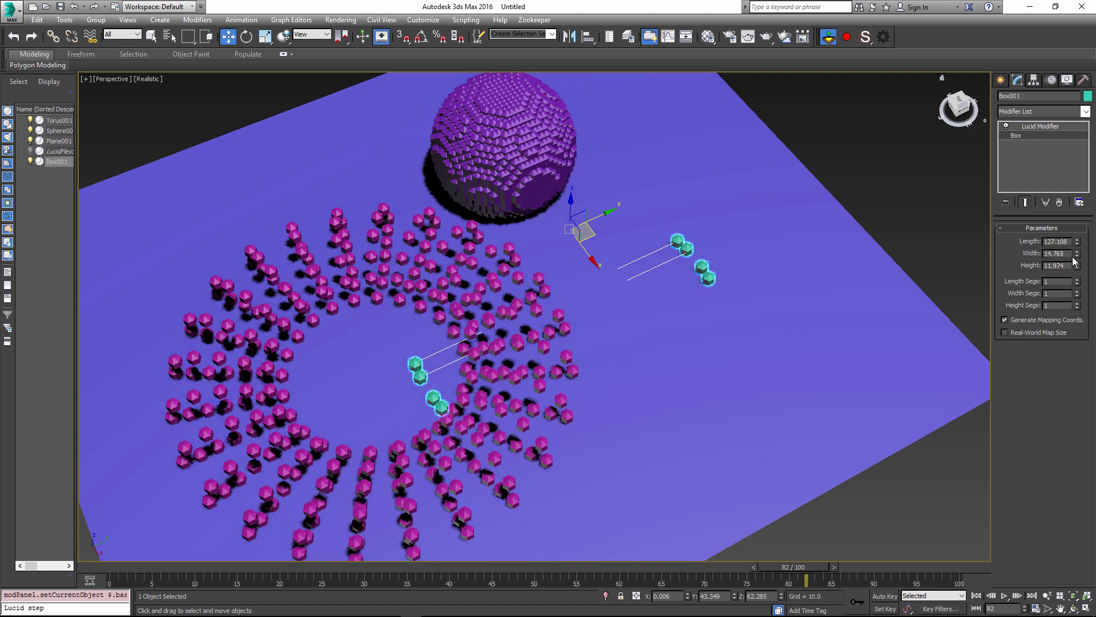
click(828, 37)
key(F3)
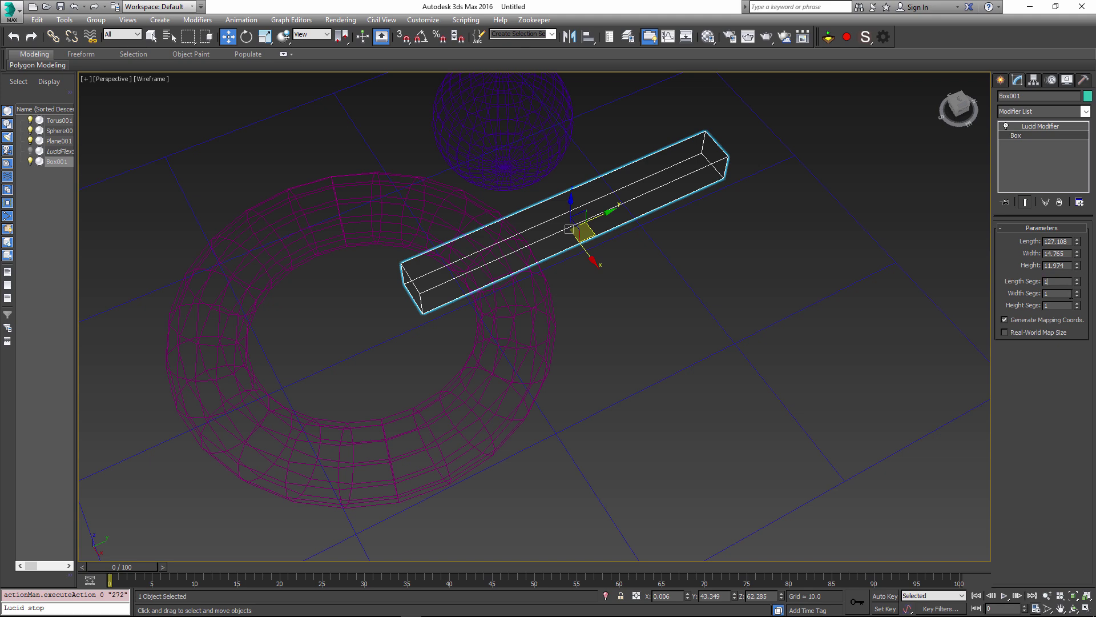
key(Tab)
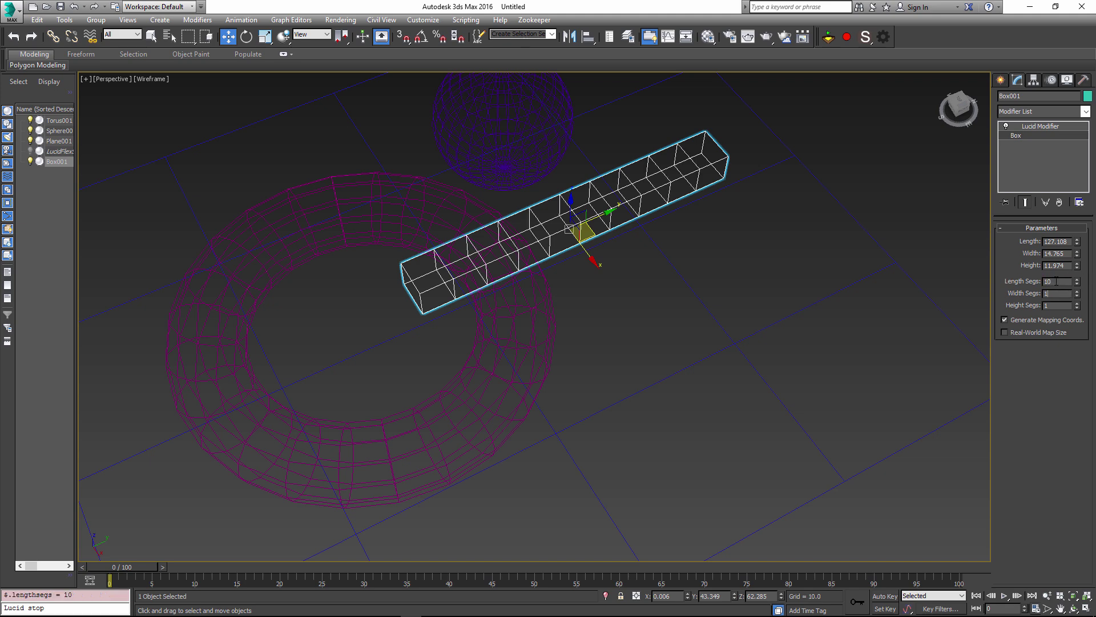
text(10)
key(Tab)
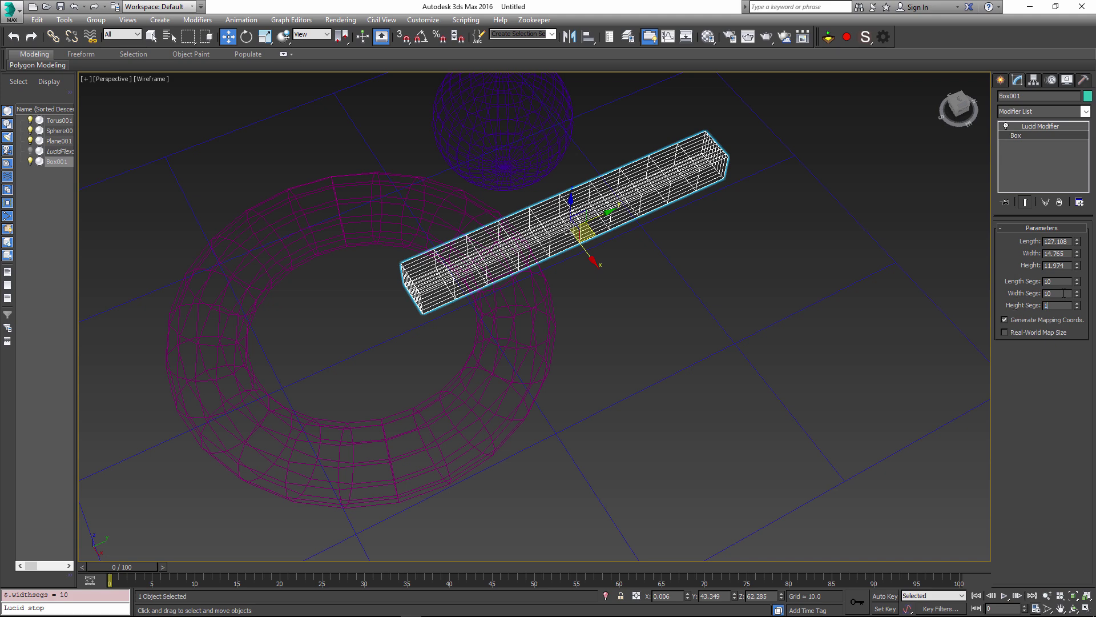
text(10)
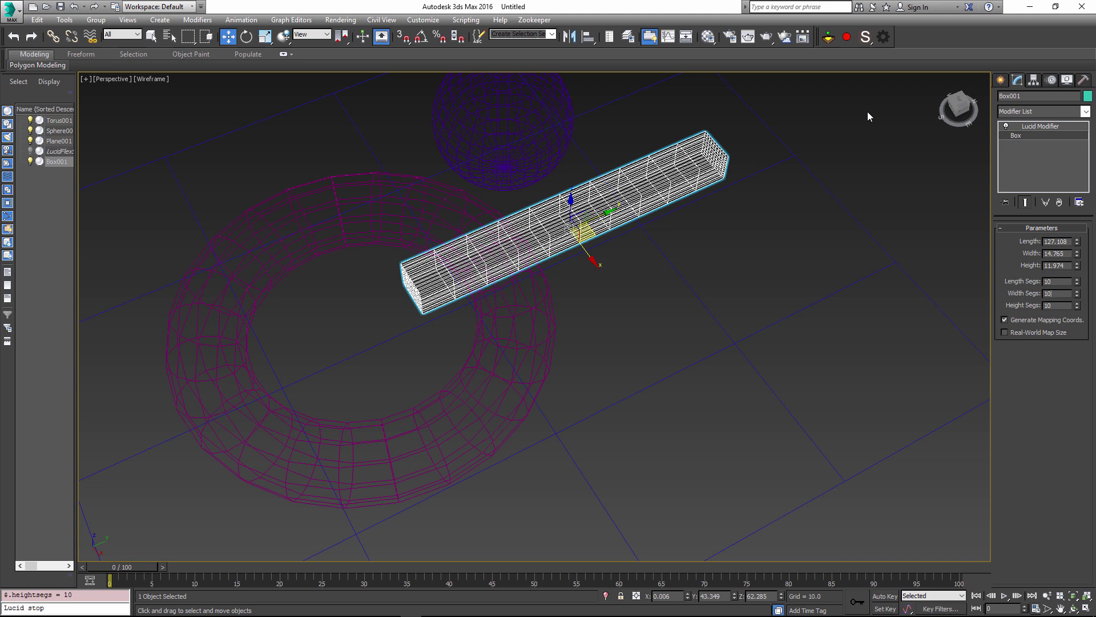
Select the LucidFlexSettings object, return to shaded view and briefly play the simulation.
click(884, 37)
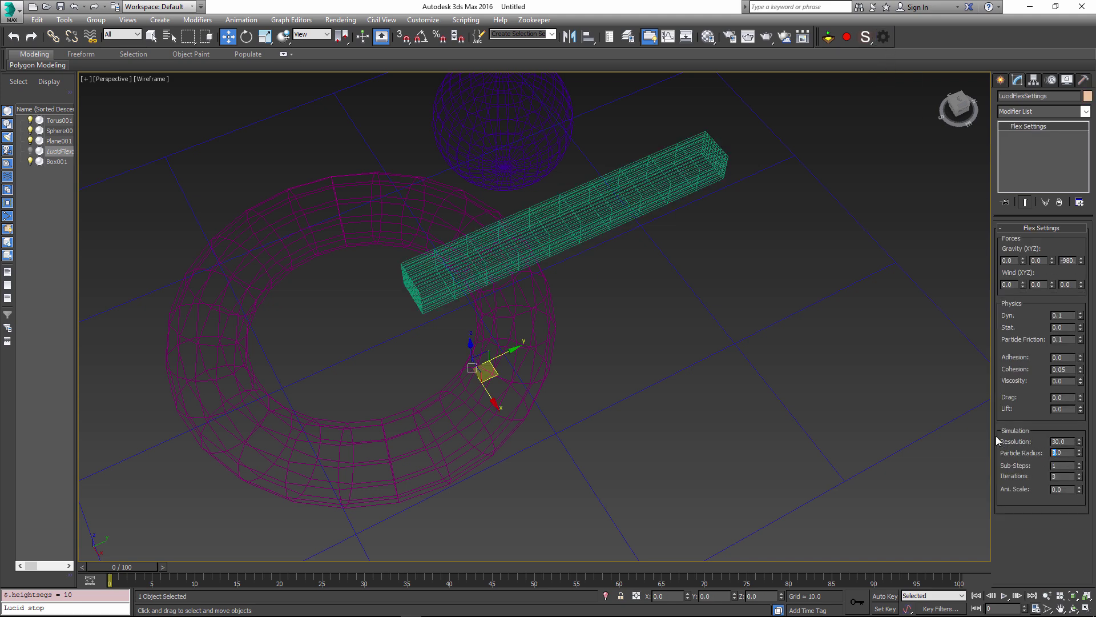
alt+middle_drag(650, 379, 653, 334)
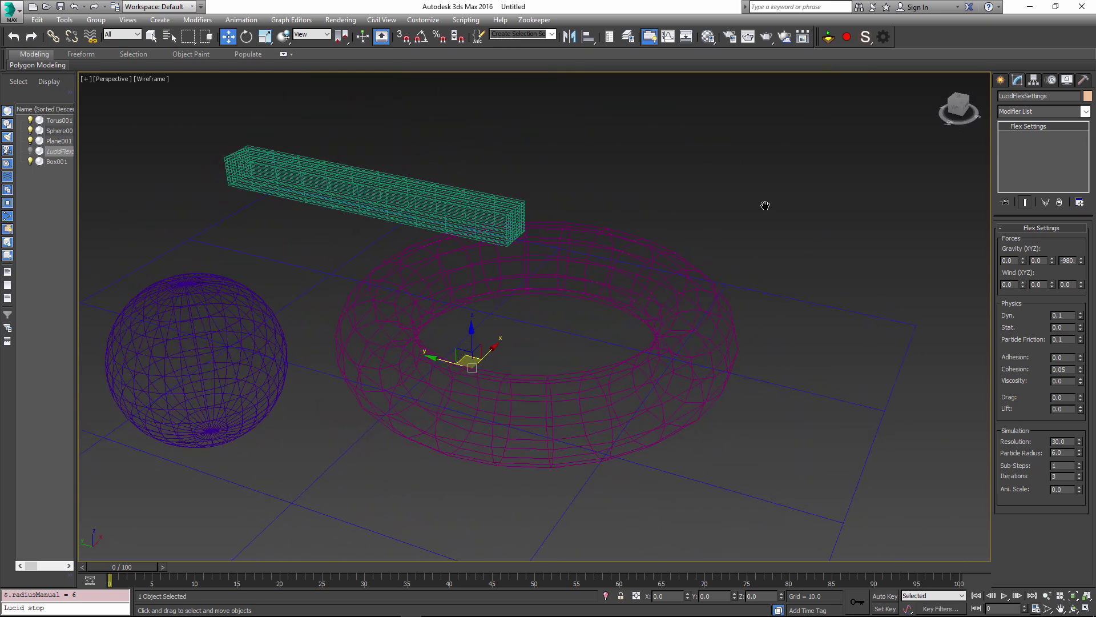
key(F3)
click(1005, 595)
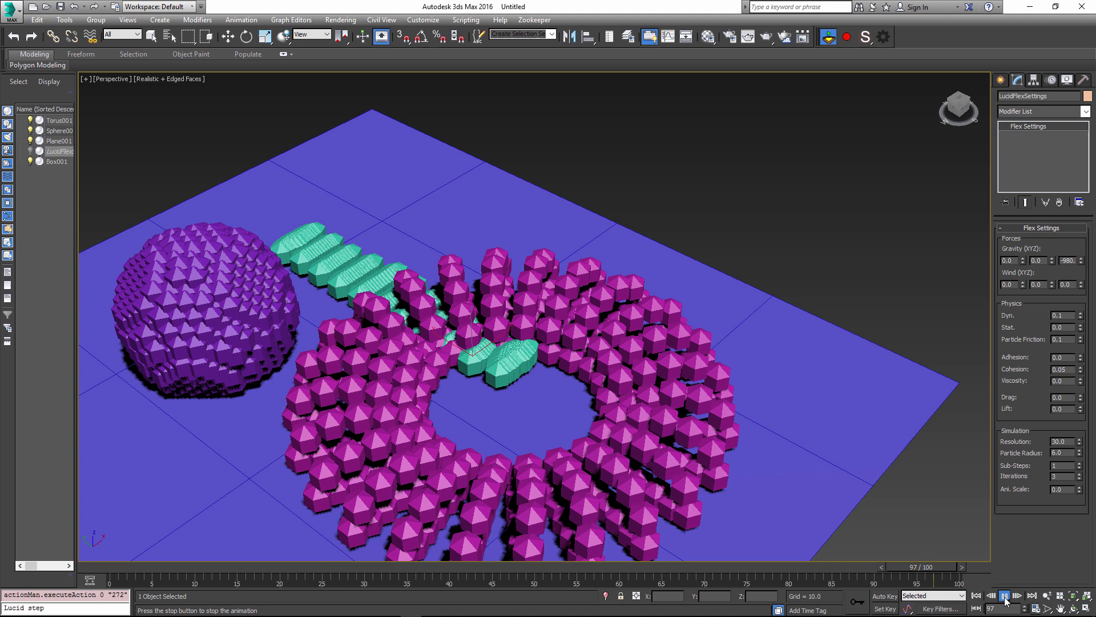
key(w)
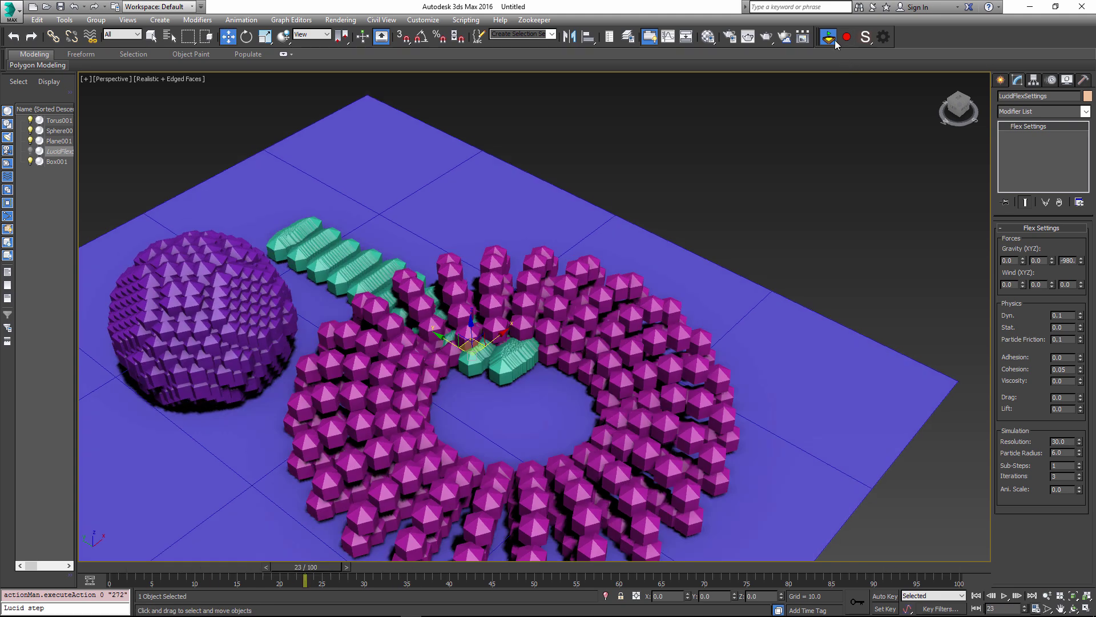
Set the particle radius to 10 and rerun the simulation, watching the box drape over the torus.
click(828, 39)
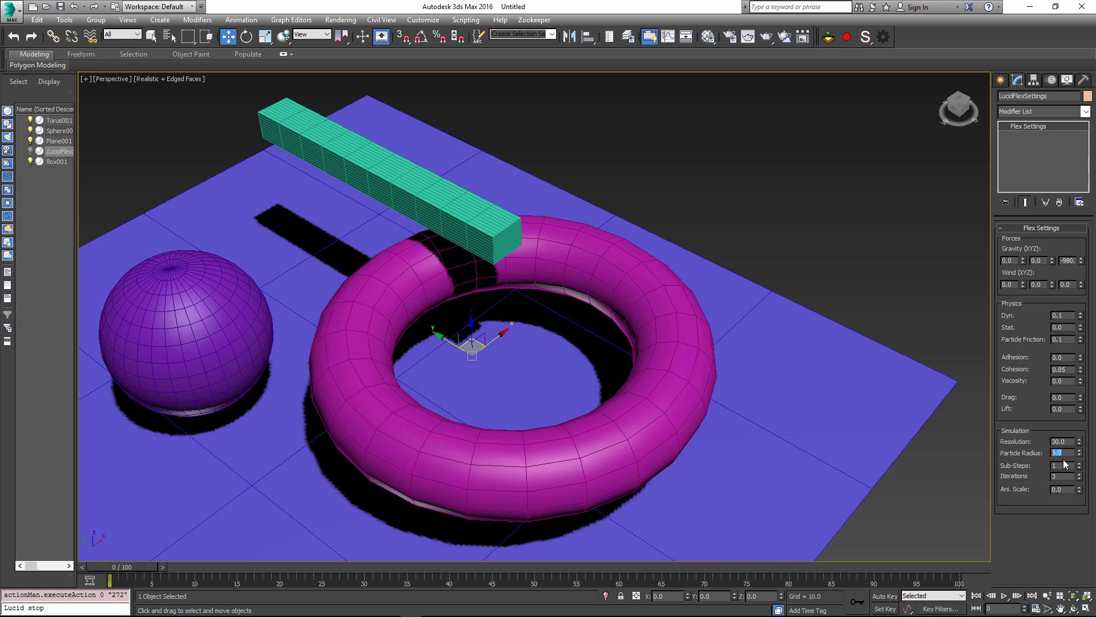
key(Return)
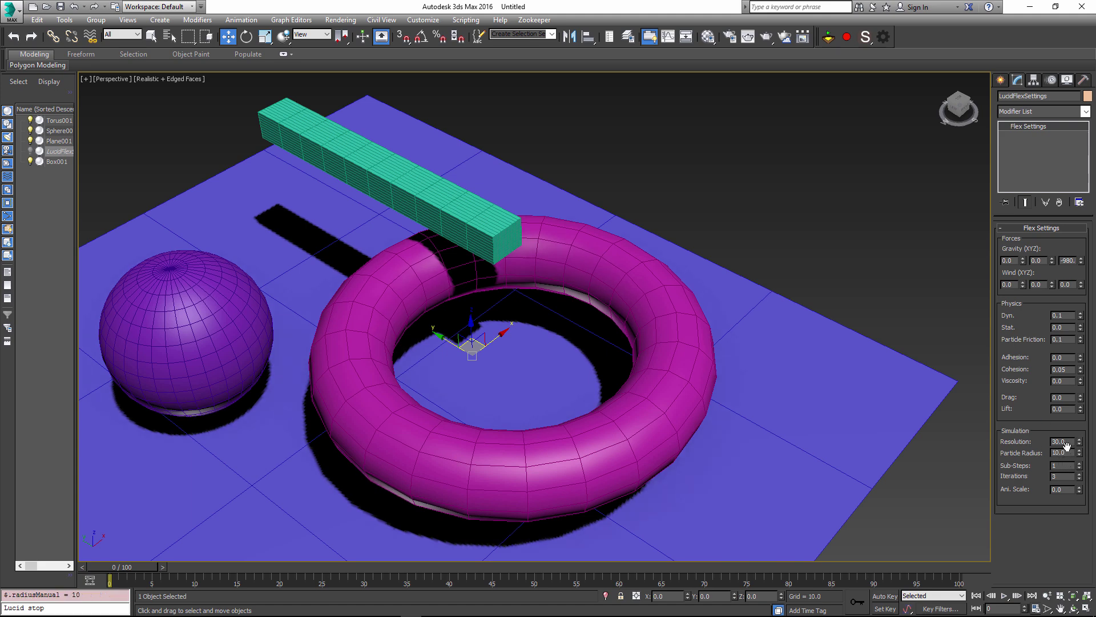
click(834, 34)
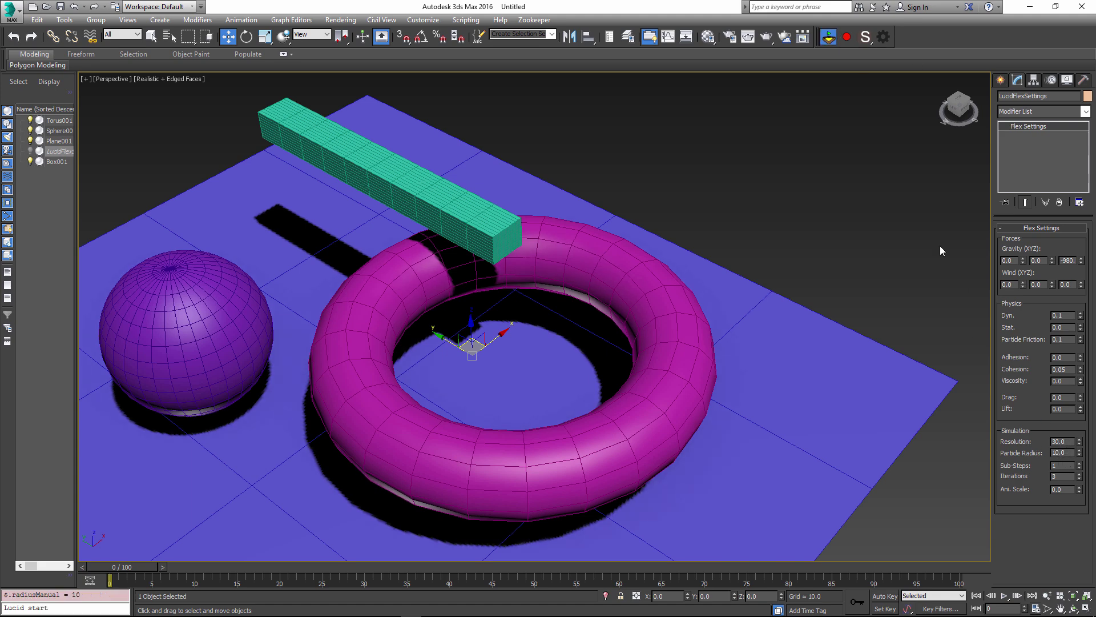
click(1005, 596)
alt+middle_drag(571, 371, 374, 364)
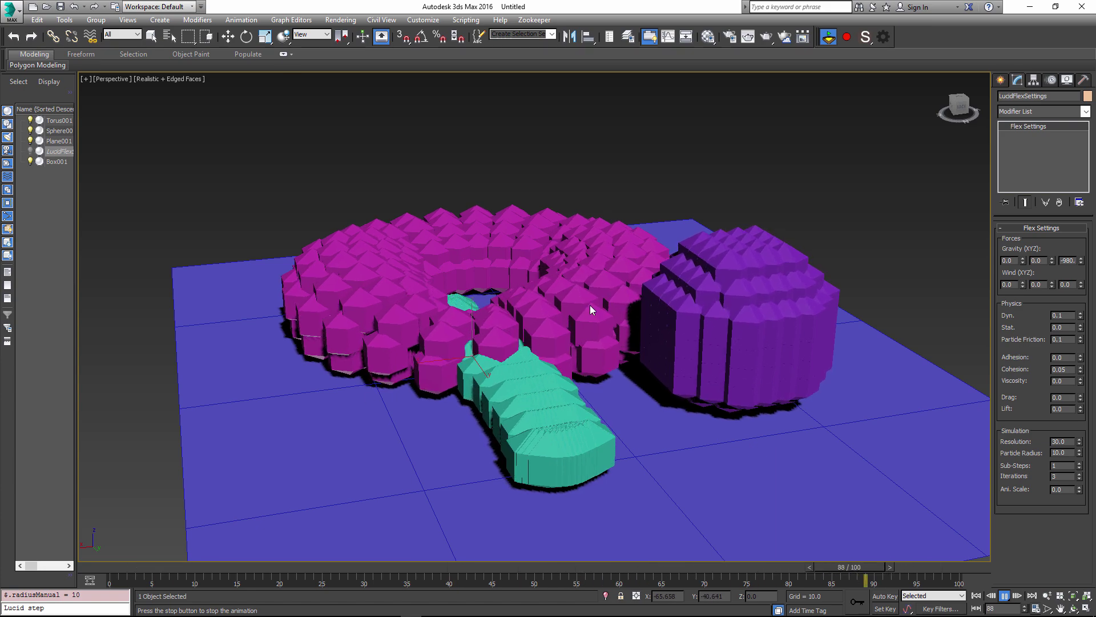
alt+middle_drag(518, 399, 637, 429)
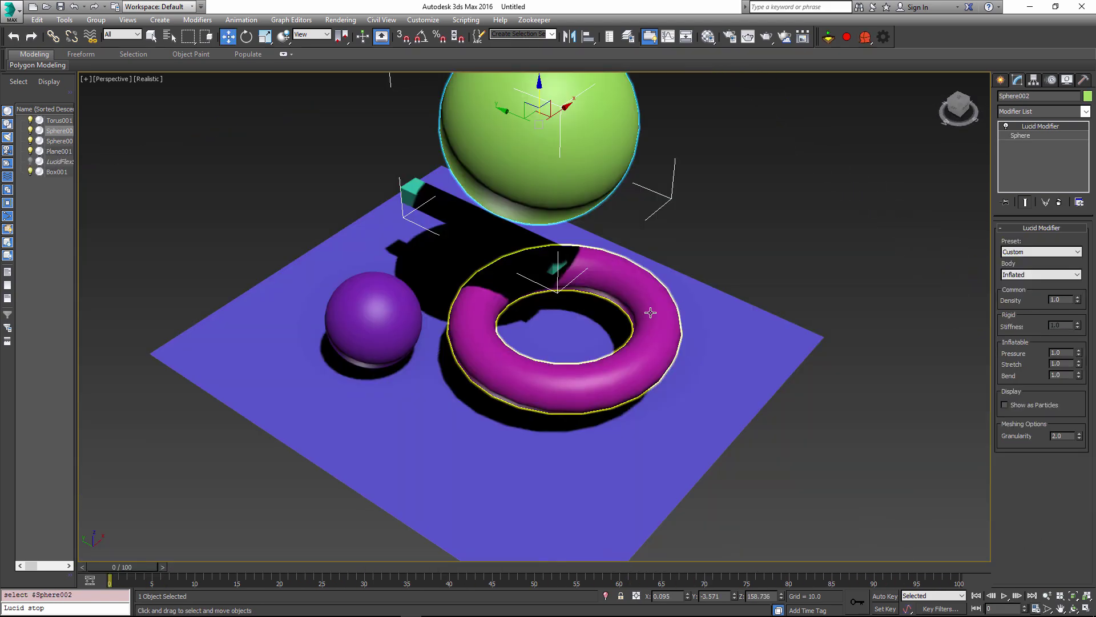
Set the green Sphere002's Inflated pressure to 3 and play it falling onto the torus.
click(651, 312)
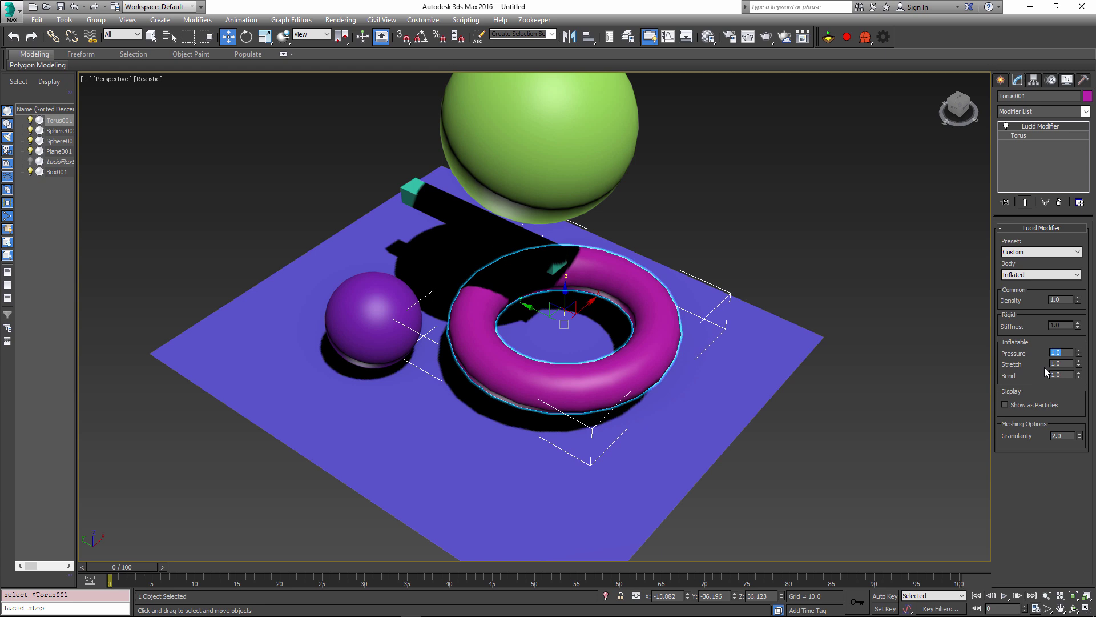
click(574, 160)
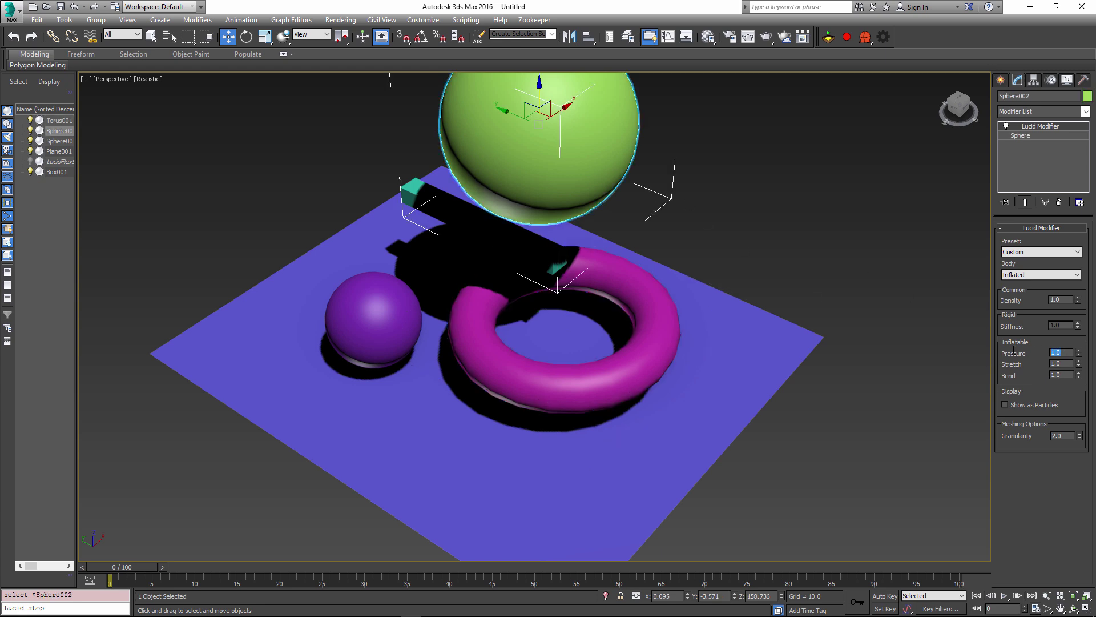
text(3)
key(Return)
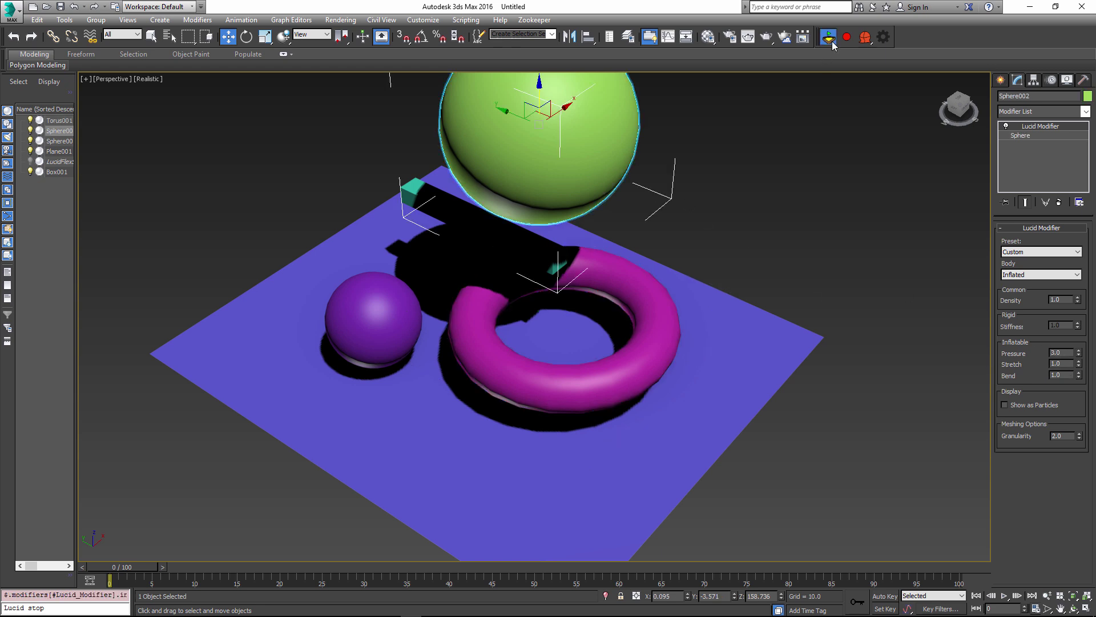
click(1004, 596)
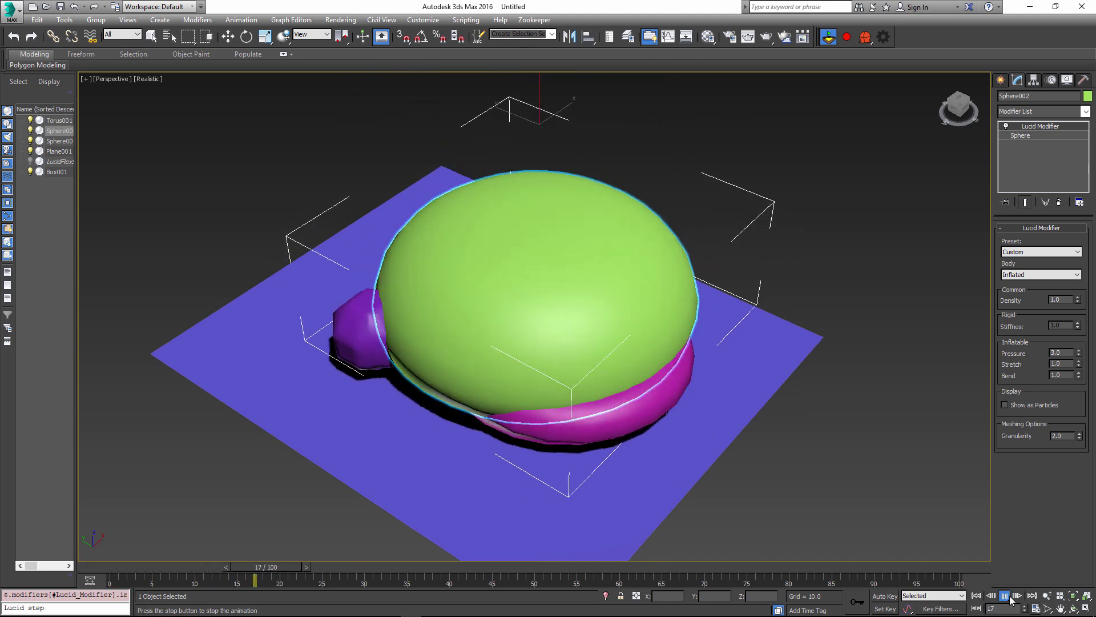